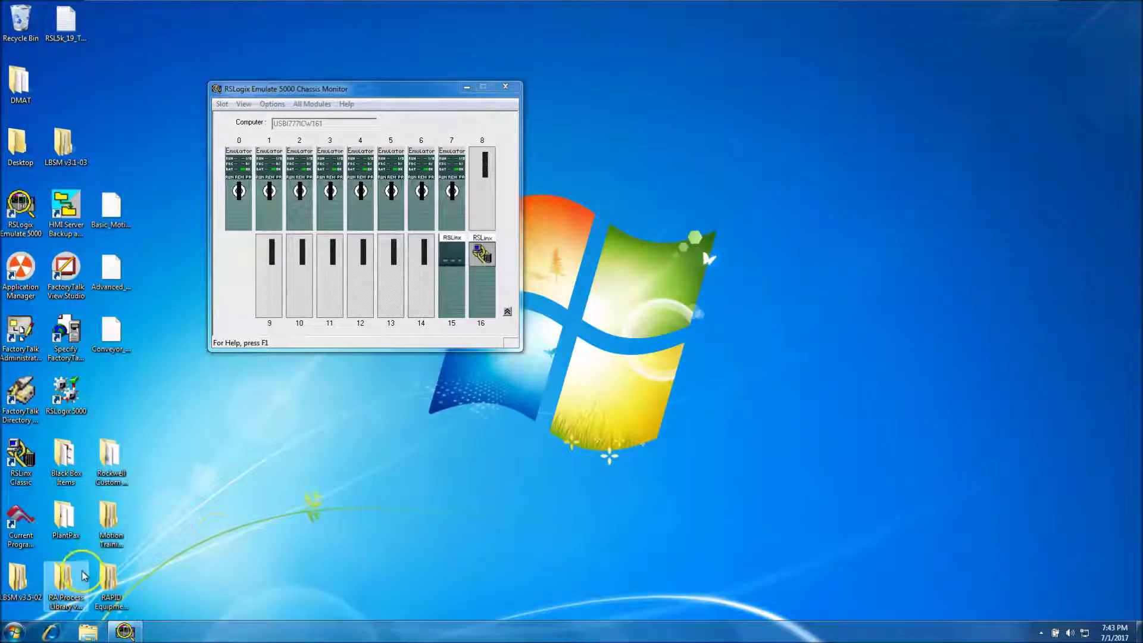
# Step: Open the 3_MosquitoStation folder under Files > Sample Projects in the RA Process Library v3.5-02 folder on the desktop
pyautogui.doubleClick(64, 586)
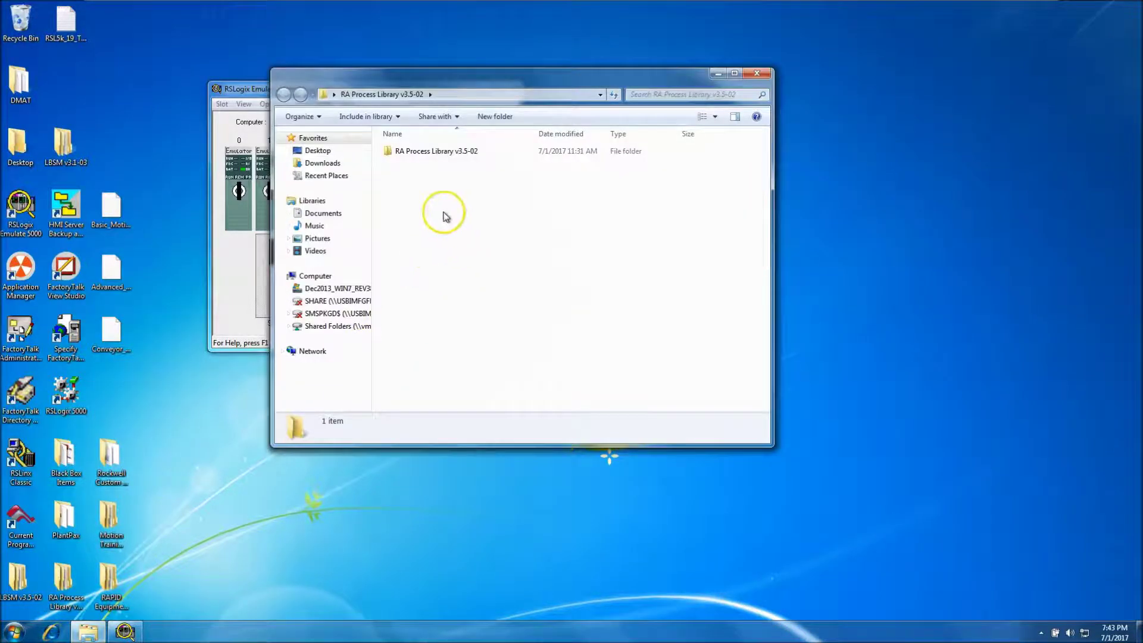
pyautogui.doubleClick(465, 159)
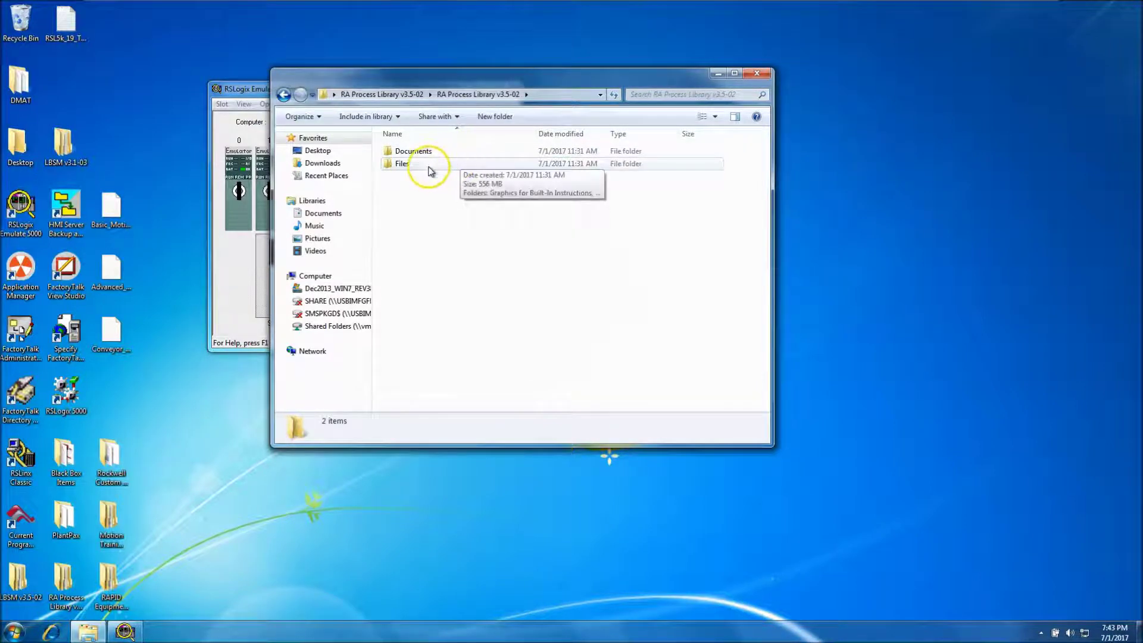
pyautogui.doubleClick(430, 169)
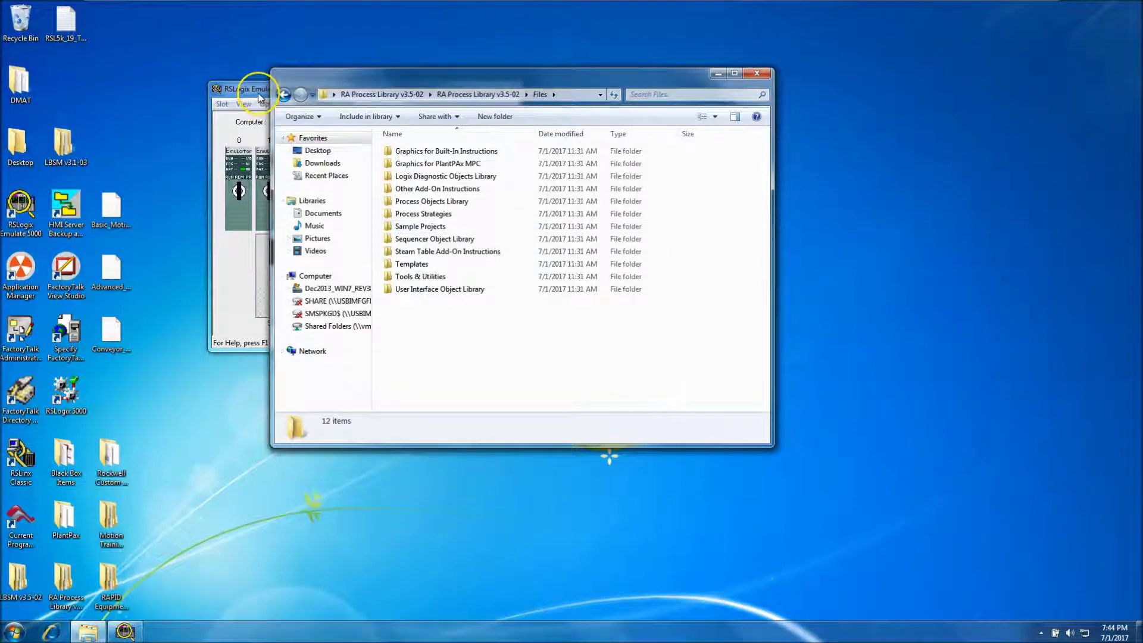
pyautogui.doubleClick(416, 232)
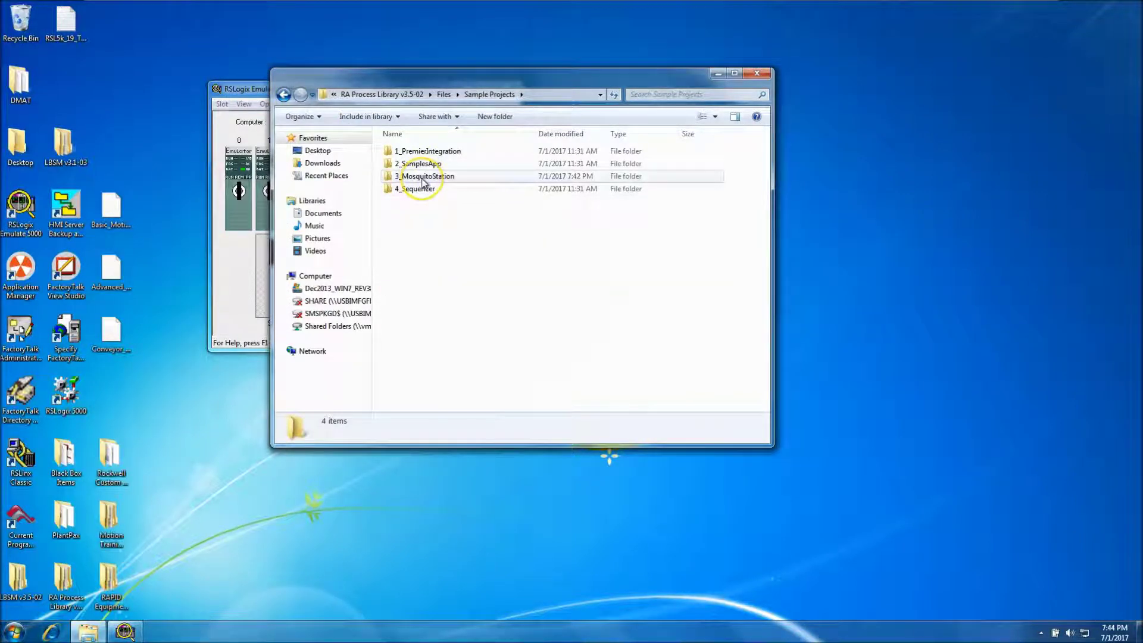
pyautogui.moveTo(423, 182)
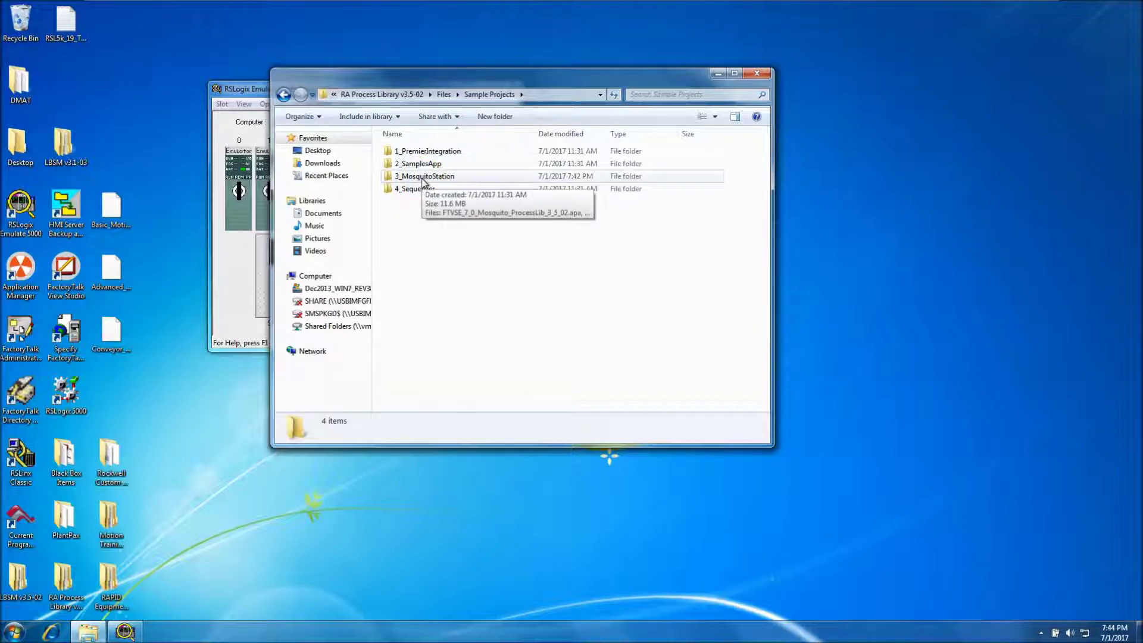
pyautogui.click(426, 188)
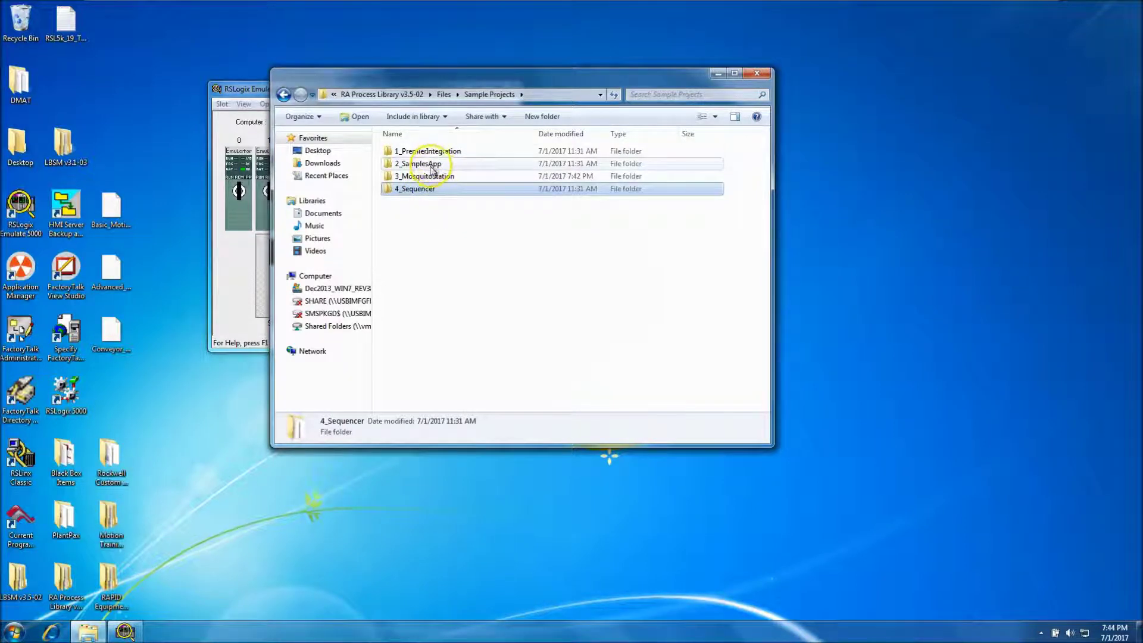
pyautogui.doubleClick(435, 177)
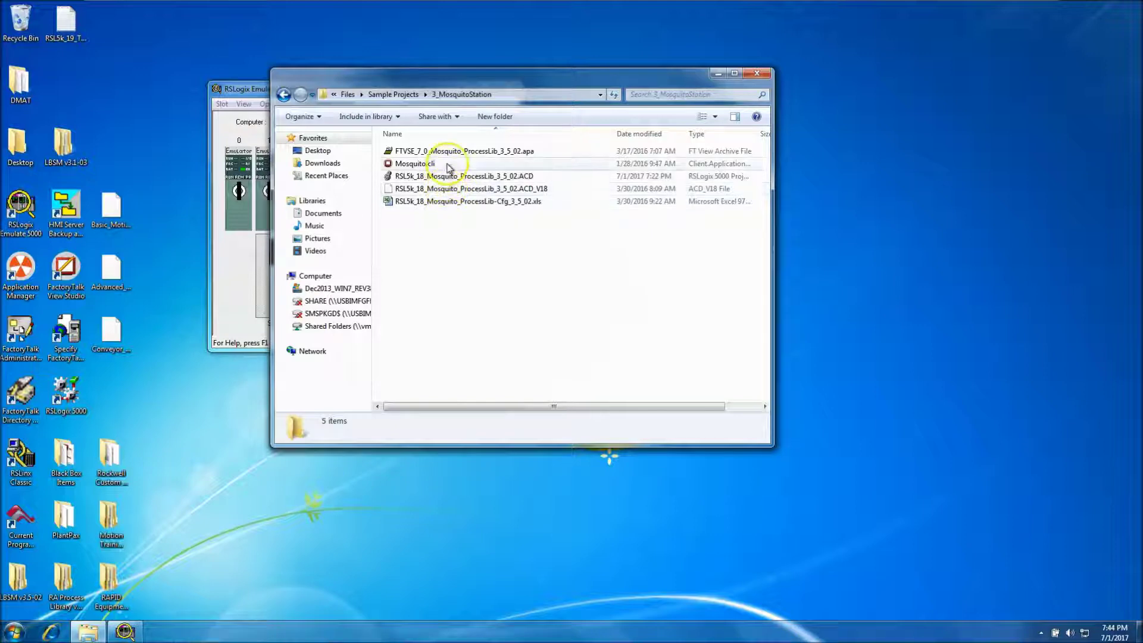
pyautogui.click(283, 94)
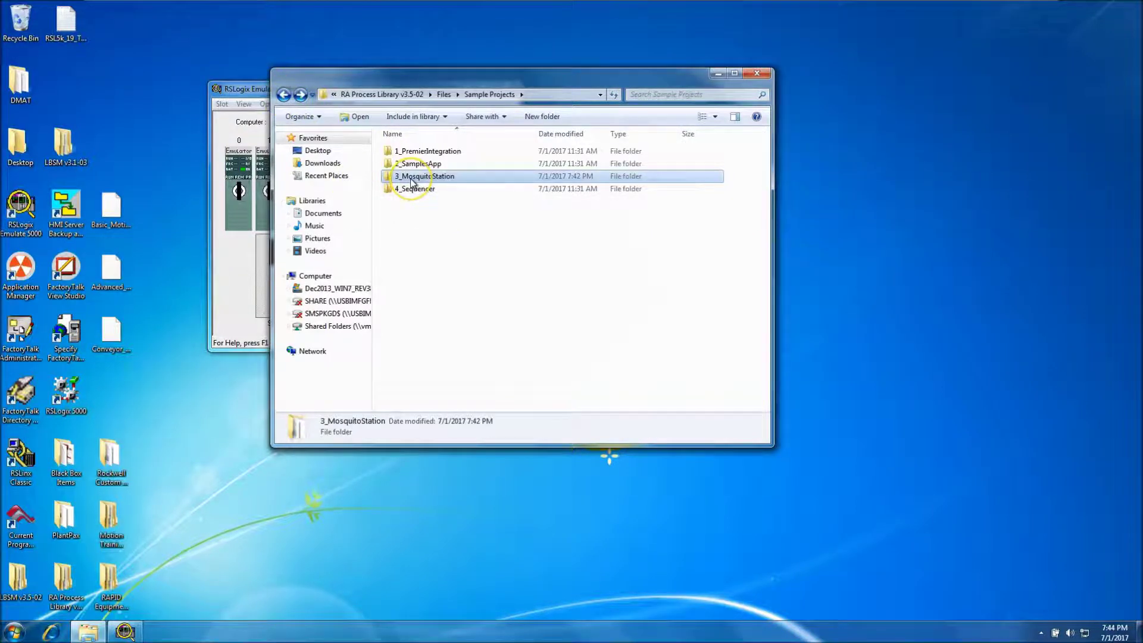
pyautogui.click(411, 183)
pyautogui.click(416, 227)
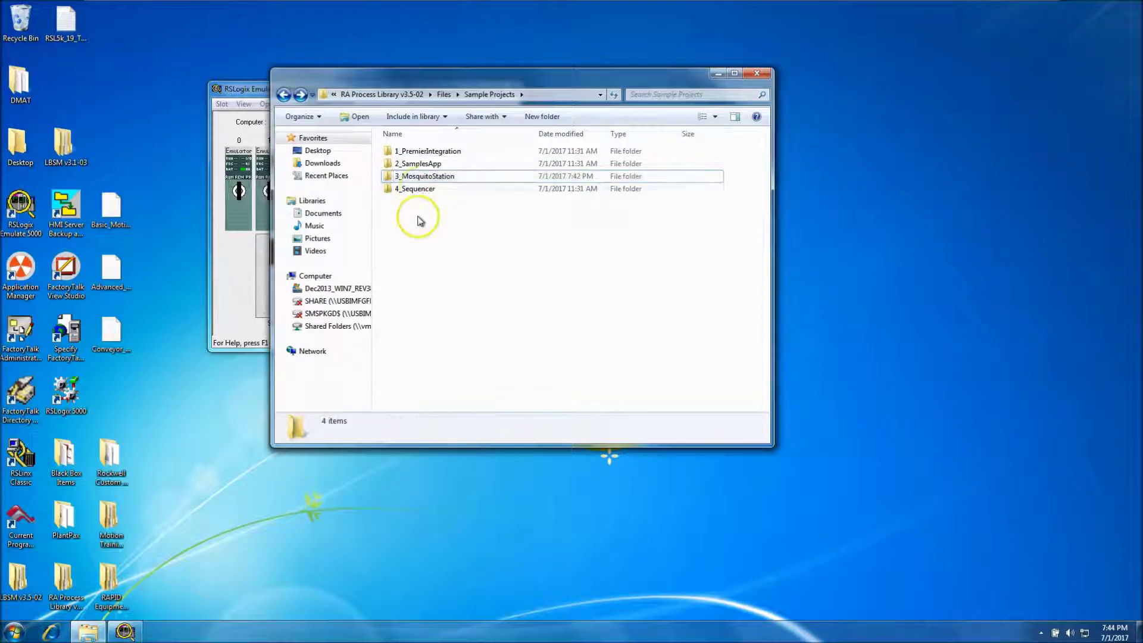
pyautogui.doubleClick(417, 177)
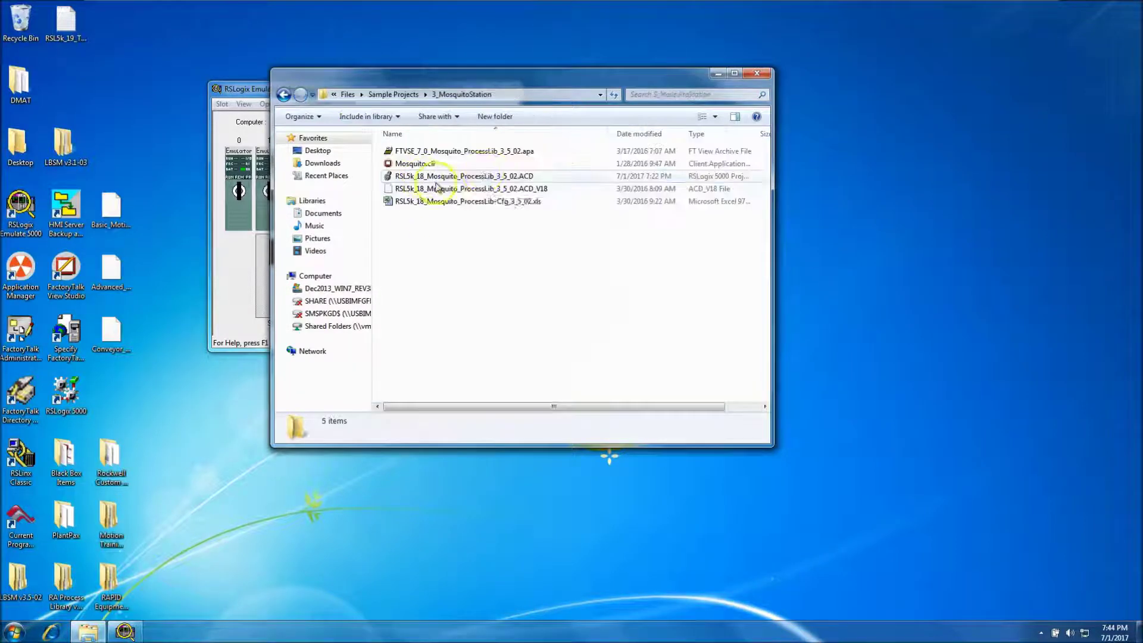
# Step: Restore the FTVSE_7_0_Mosquito_ProcessLib_3_5_02.apa archive as Mosquito_ProcessLib, restoring only the FactoryTalk View SE (Local Station) application
pyautogui.doubleClick(476, 155)
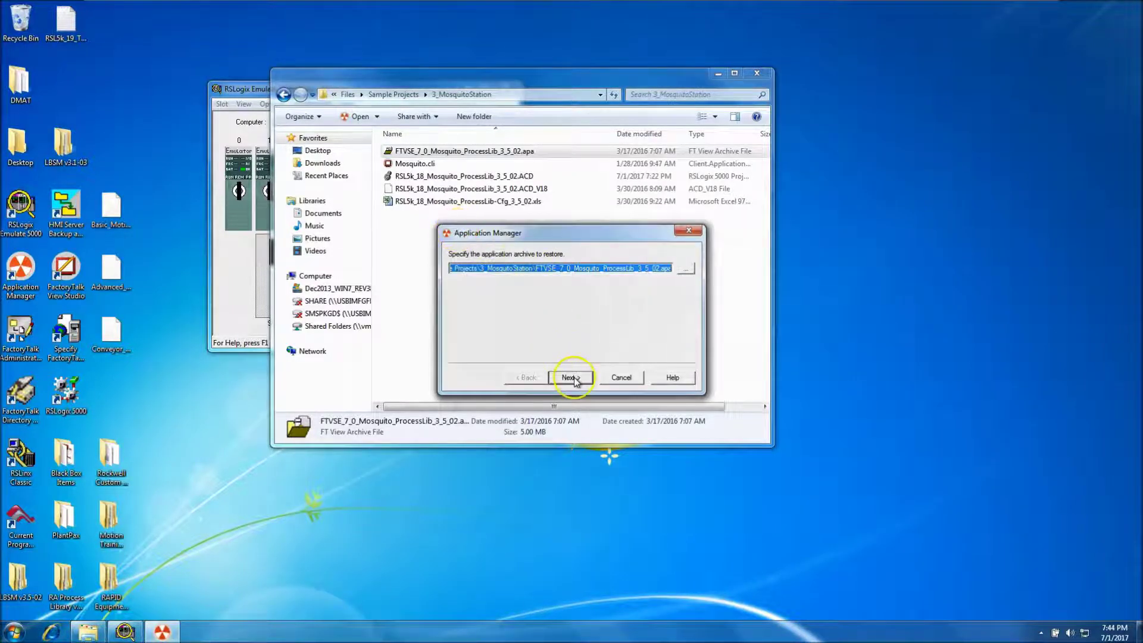
pyautogui.click(570, 379)
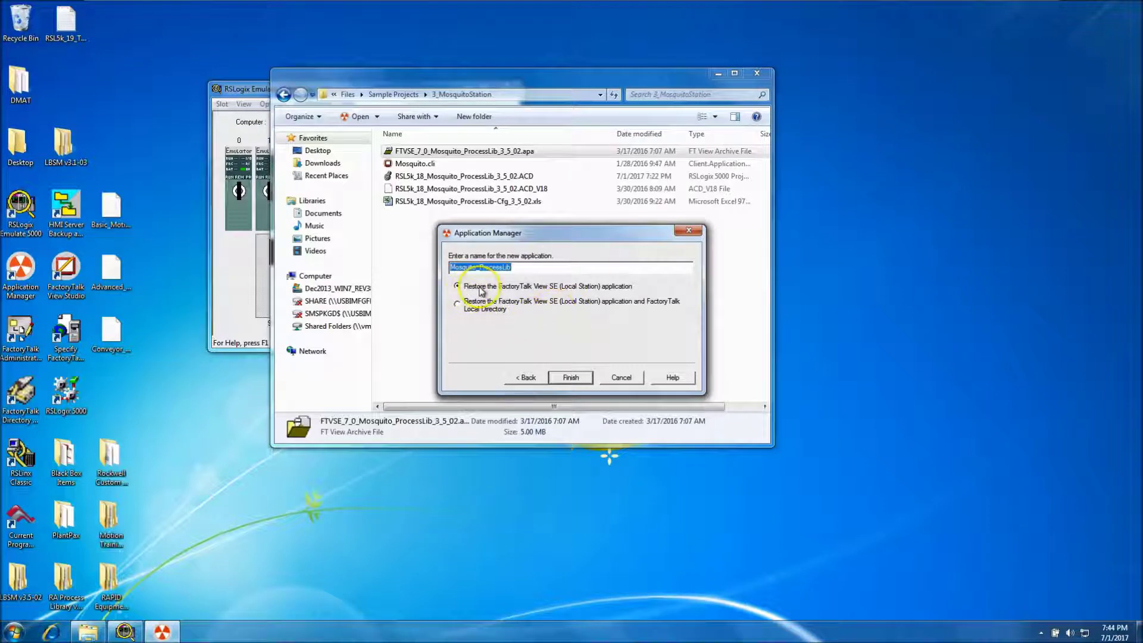
pyautogui.click(570, 379)
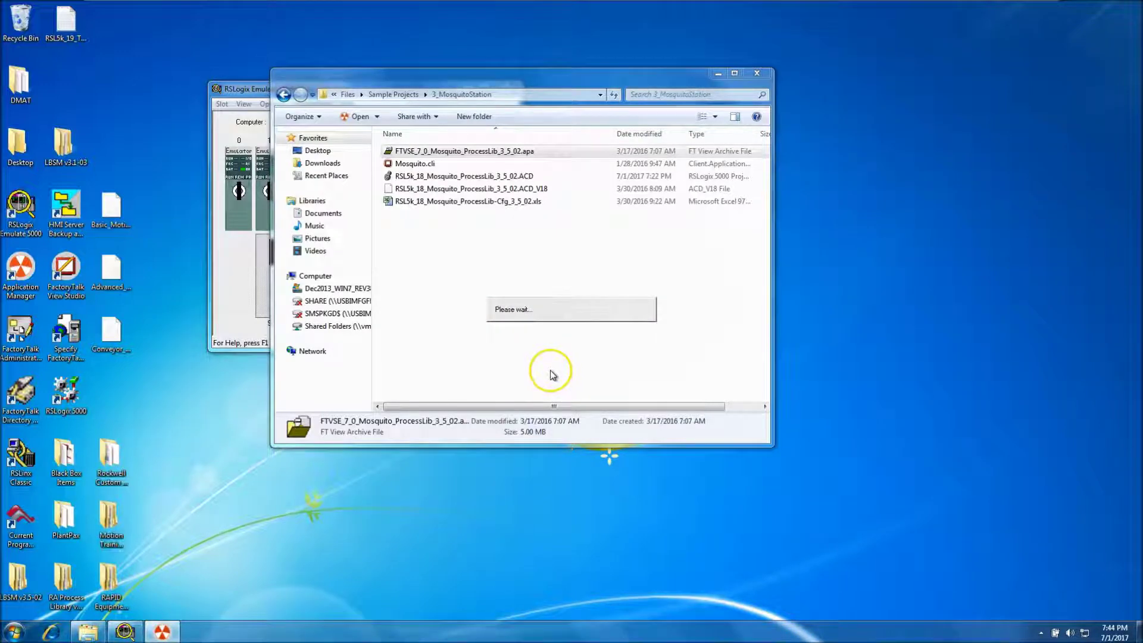
# Step: Open the RSL5k_18_Mosquito_ProcessLib_3_5_02.ACD project and set its controller type to RSLogix Emulate 5000 Controller, software version 20
pyautogui.doubleClick(419, 179)
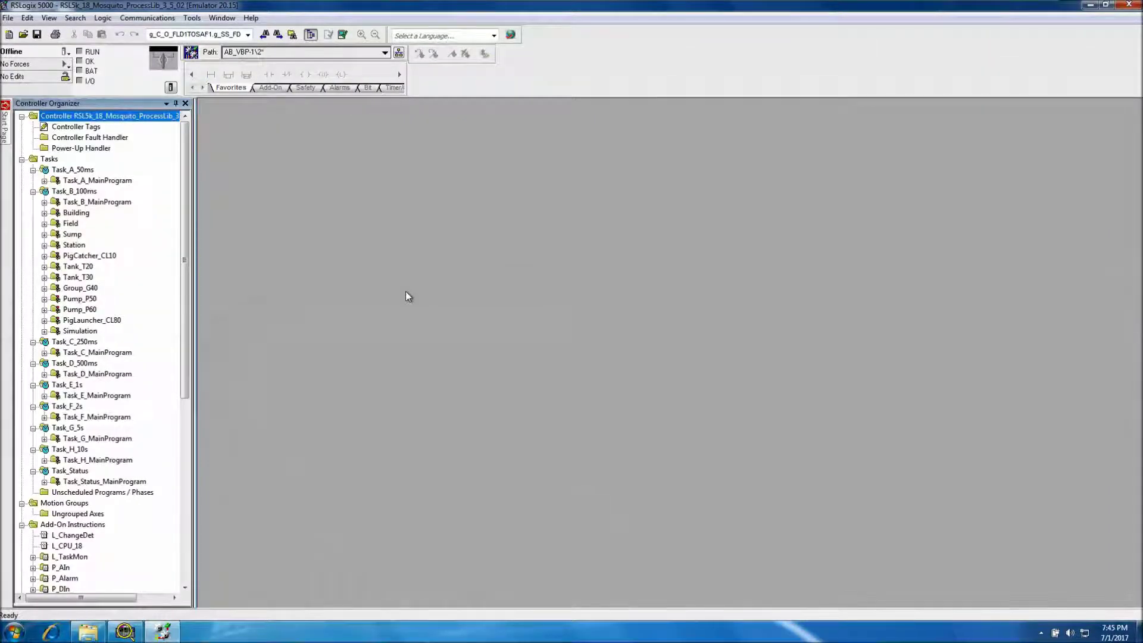
pyautogui.click(171, 89)
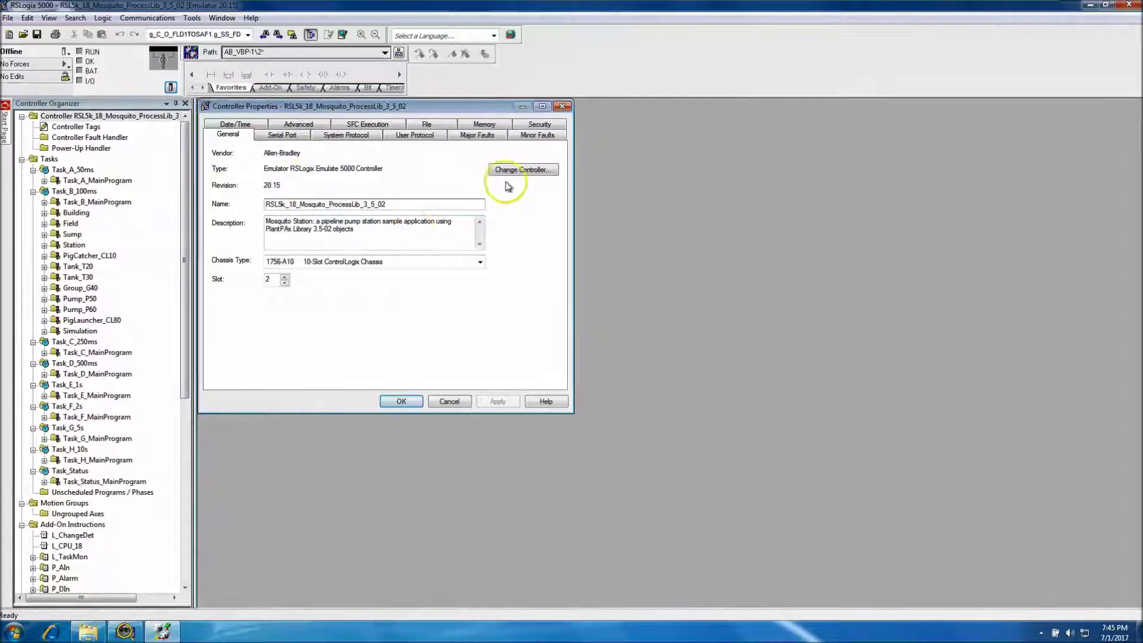
pyautogui.click(523, 173)
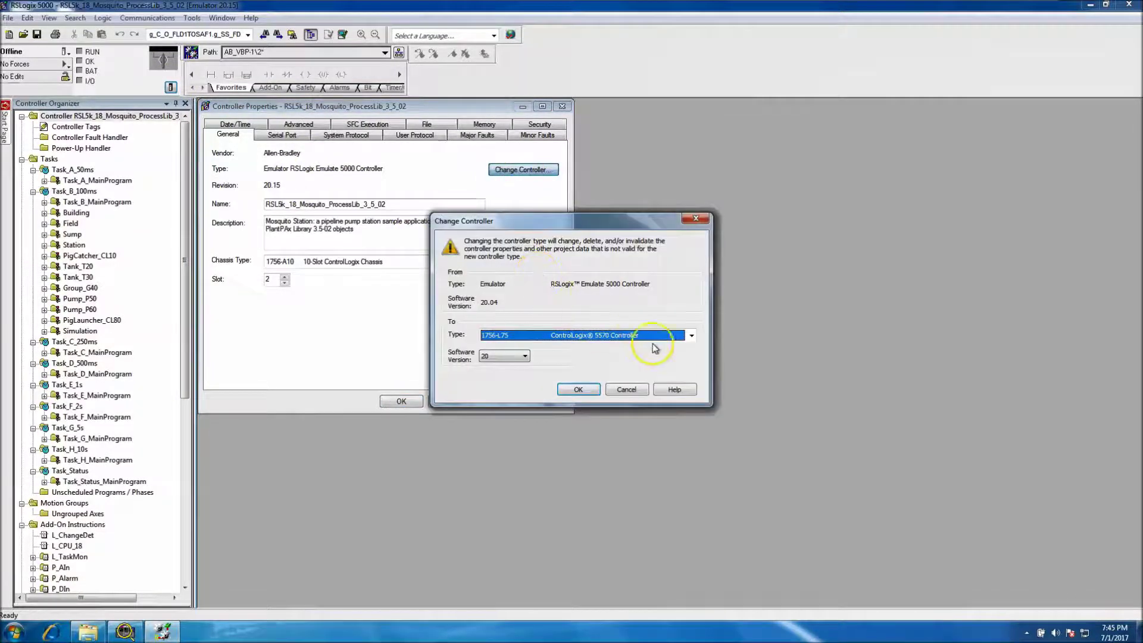
pyautogui.click(691, 335)
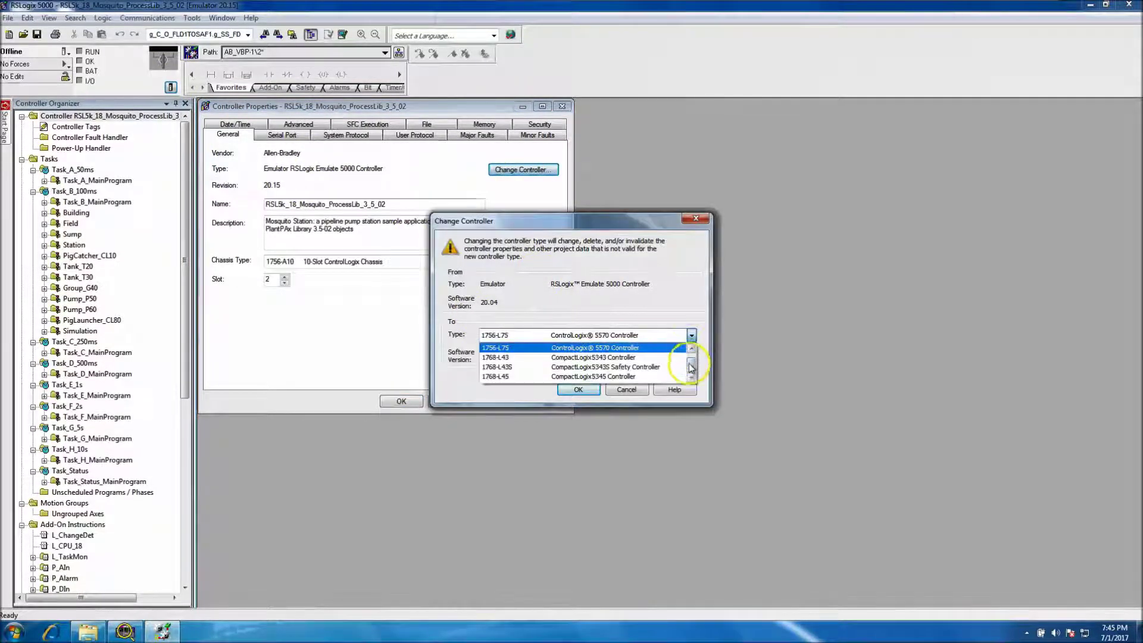
pyautogui.click(692, 378)
pyautogui.scroll(-6, 692, 377)
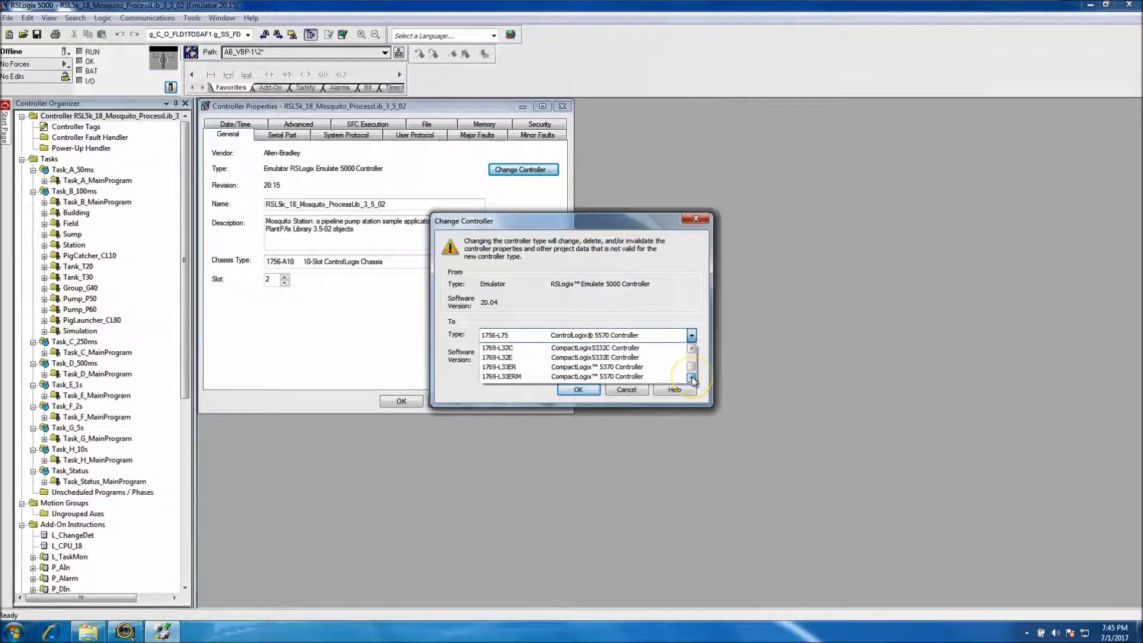
pyautogui.click(657, 378)
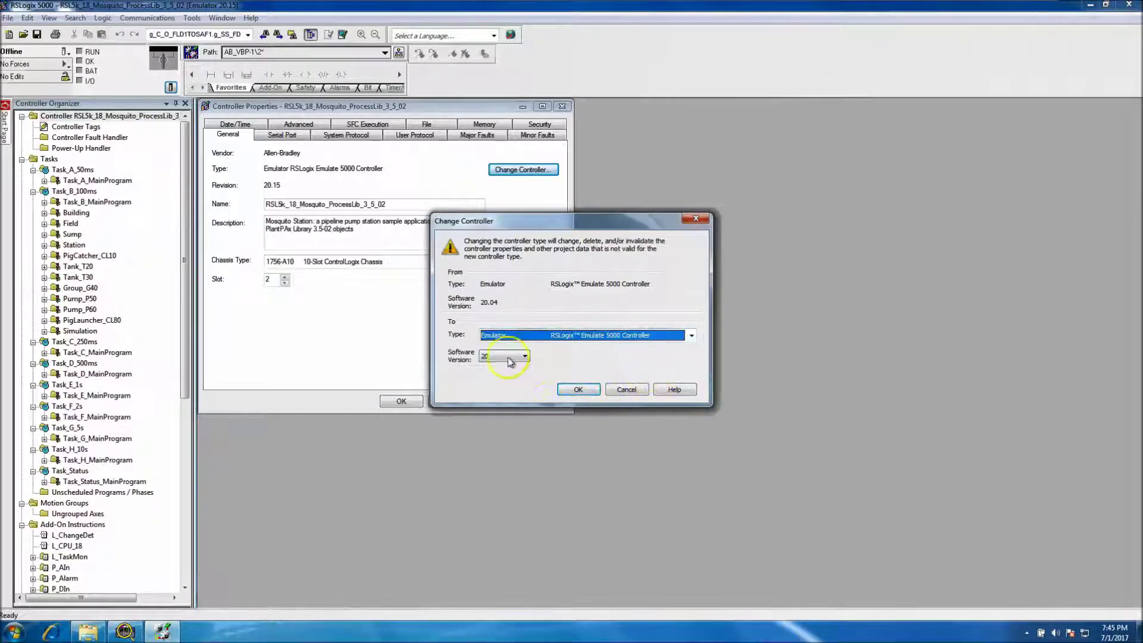
pyautogui.click(578, 389)
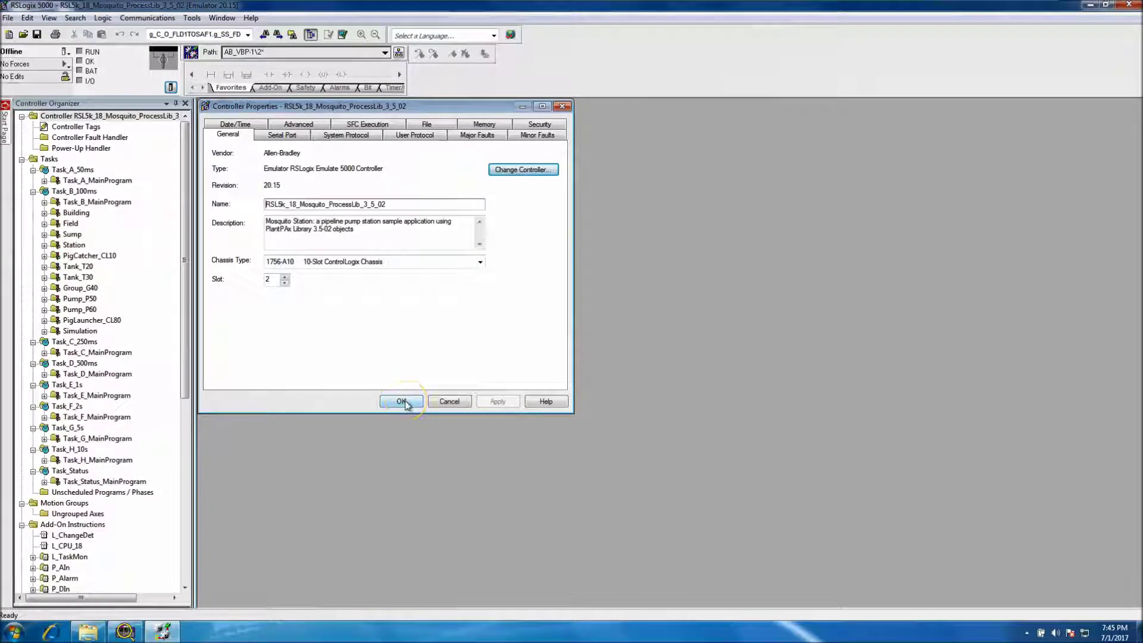
# Step: Rename the controller RSL5k_20_Mosquito_ProcessLib_3_5_02 and apply the controller properties
pyautogui.click(297, 204)
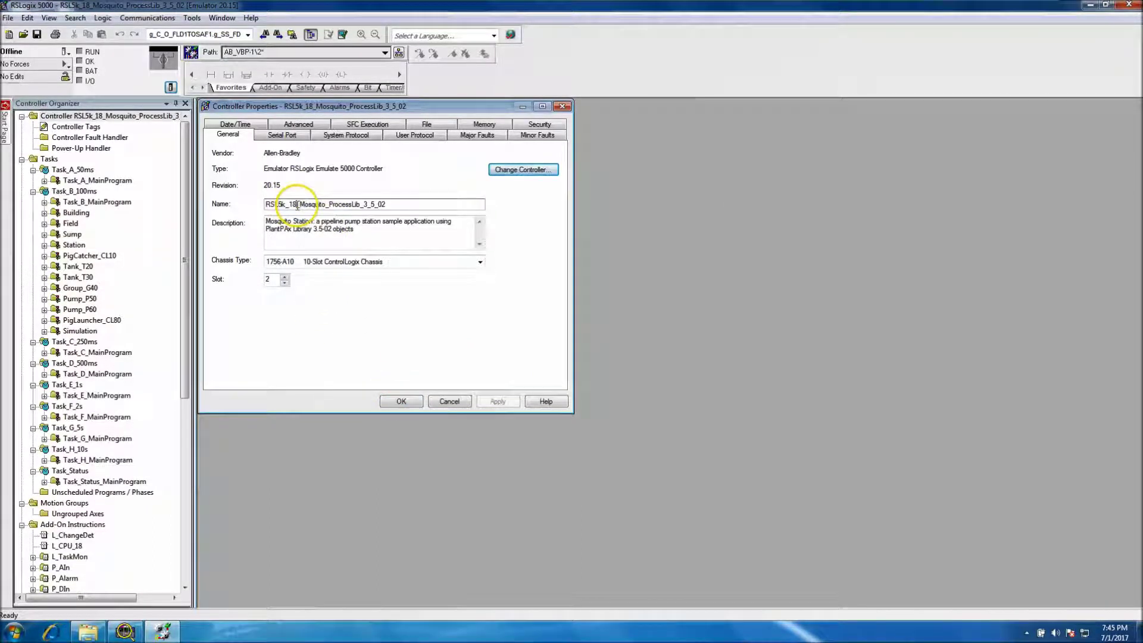
pyautogui.press('BackSpace')
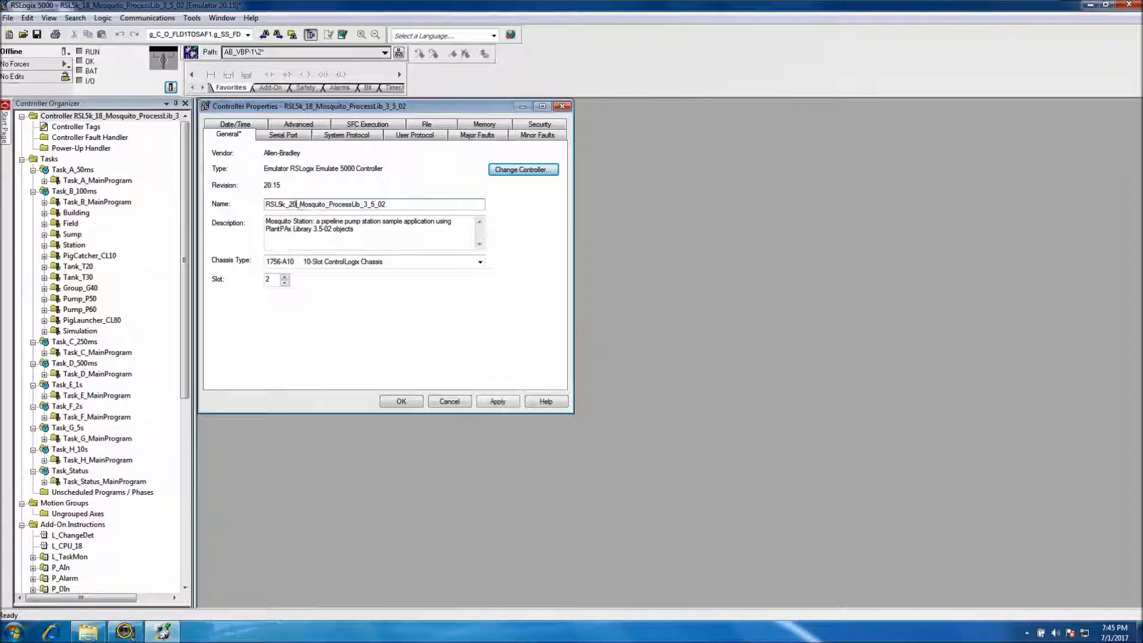
pyautogui.click(497, 402)
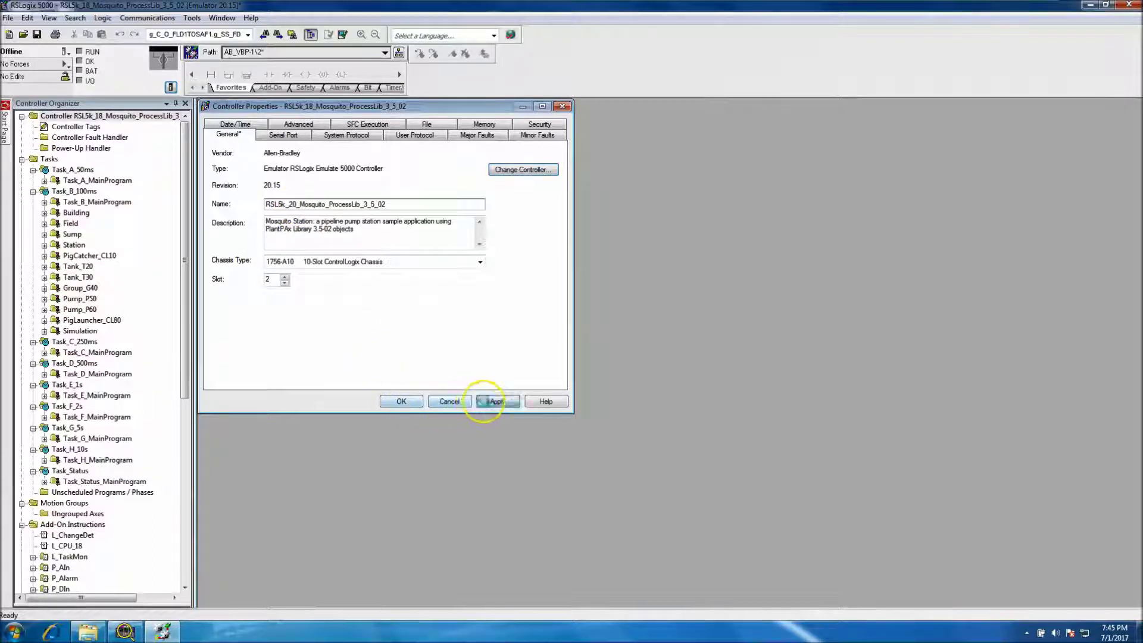
pyautogui.click(402, 401)
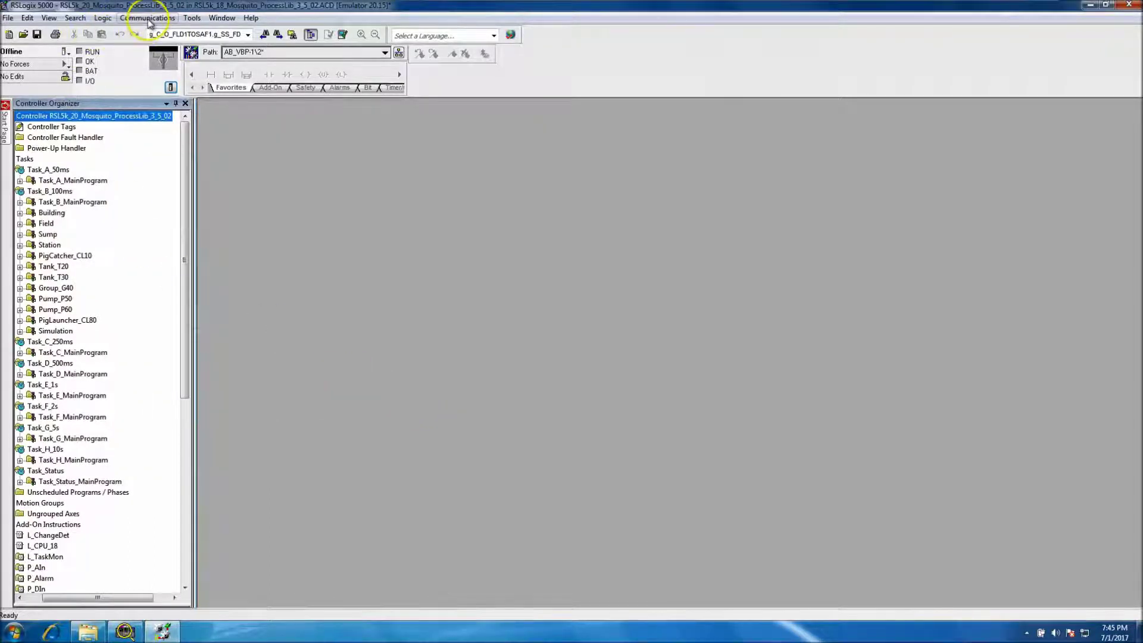
# Step: Download the project to the RSLogix 5000 Emulator in slot 02 of the AB_VBP-1 virtual chassis
pyautogui.scroll(-10, 160, 344)
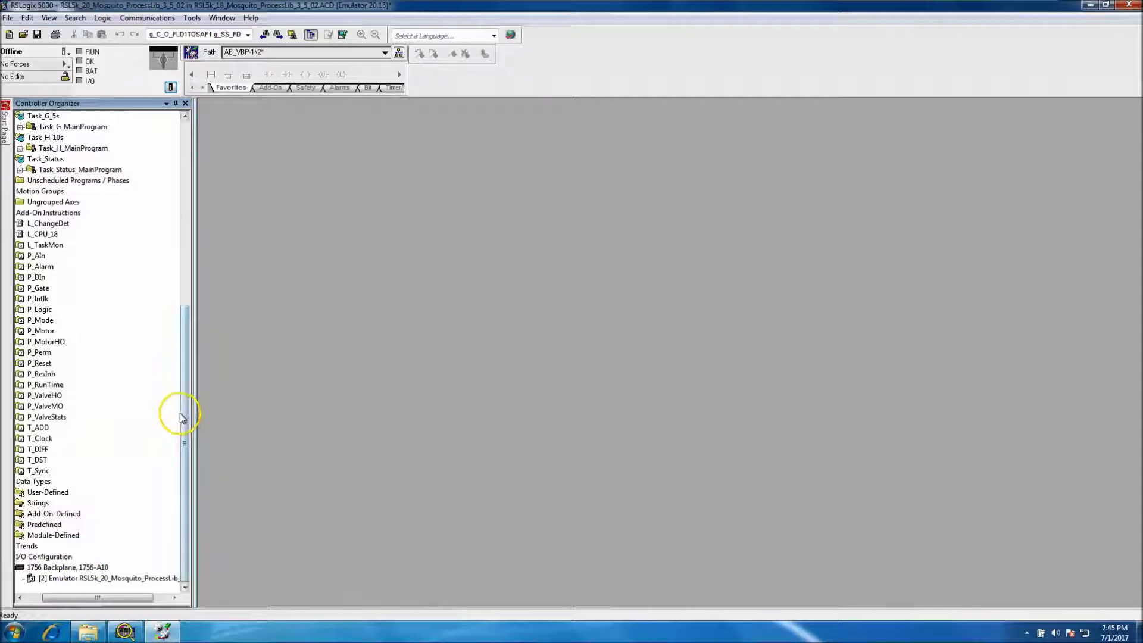
pyautogui.moveTo(181, 414); pyautogui.dragTo(181, 255)
pyautogui.click(147, 18)
pyautogui.click(152, 30)
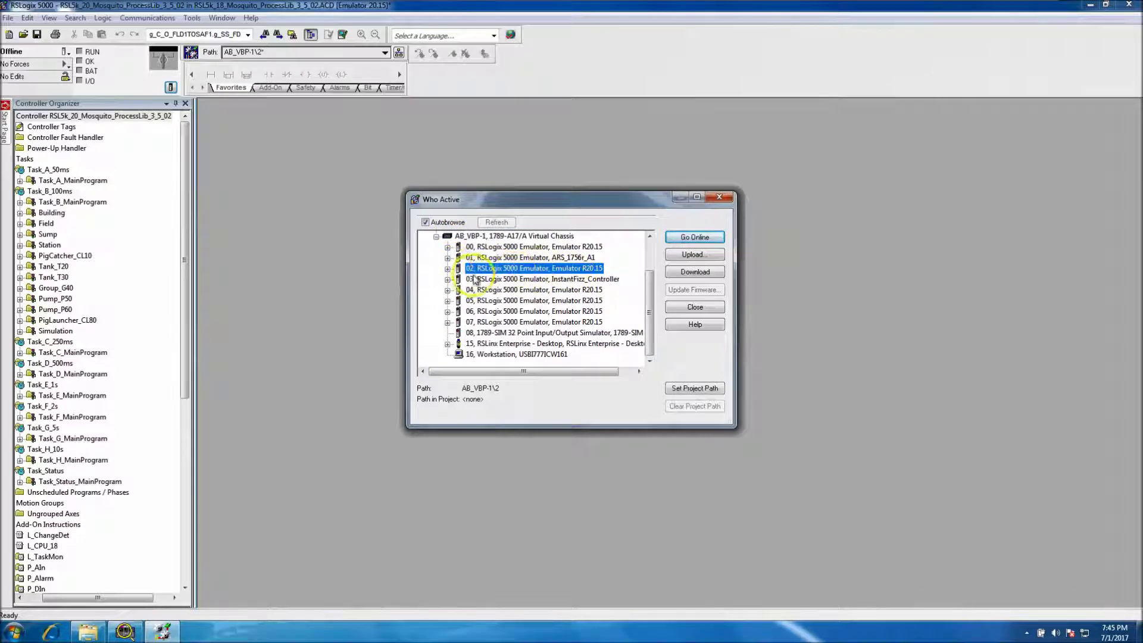
pyautogui.click(697, 272)
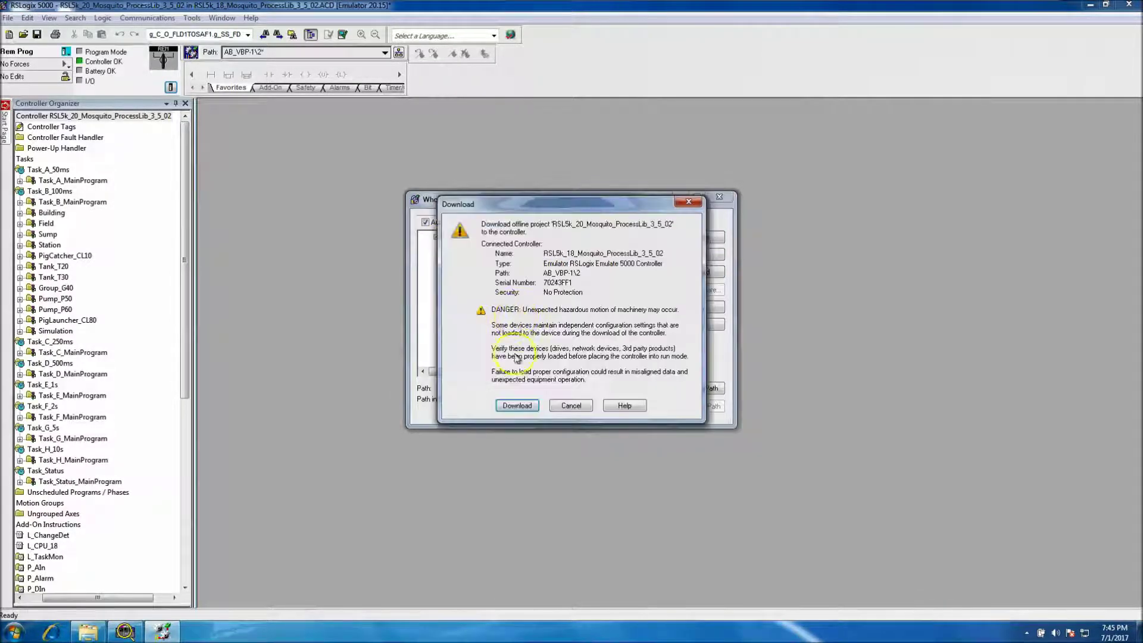
pyautogui.click(523, 405)
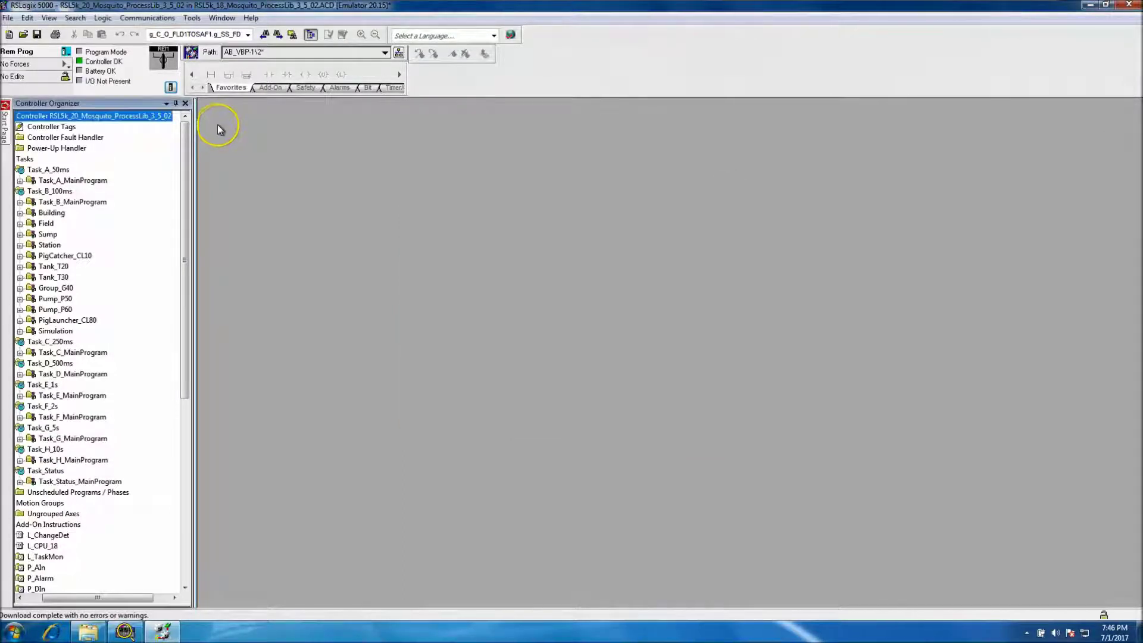
# Step: Switch the emulated controller to Run mode
pyautogui.click(66, 54)
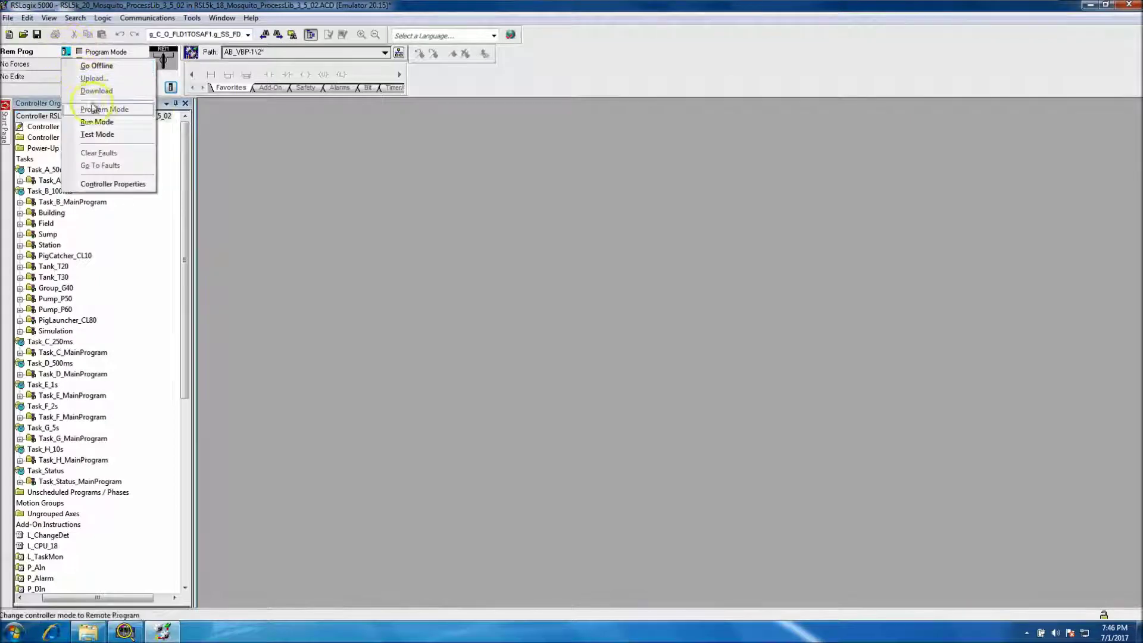
pyautogui.click(95, 120)
pyautogui.click(562, 341)
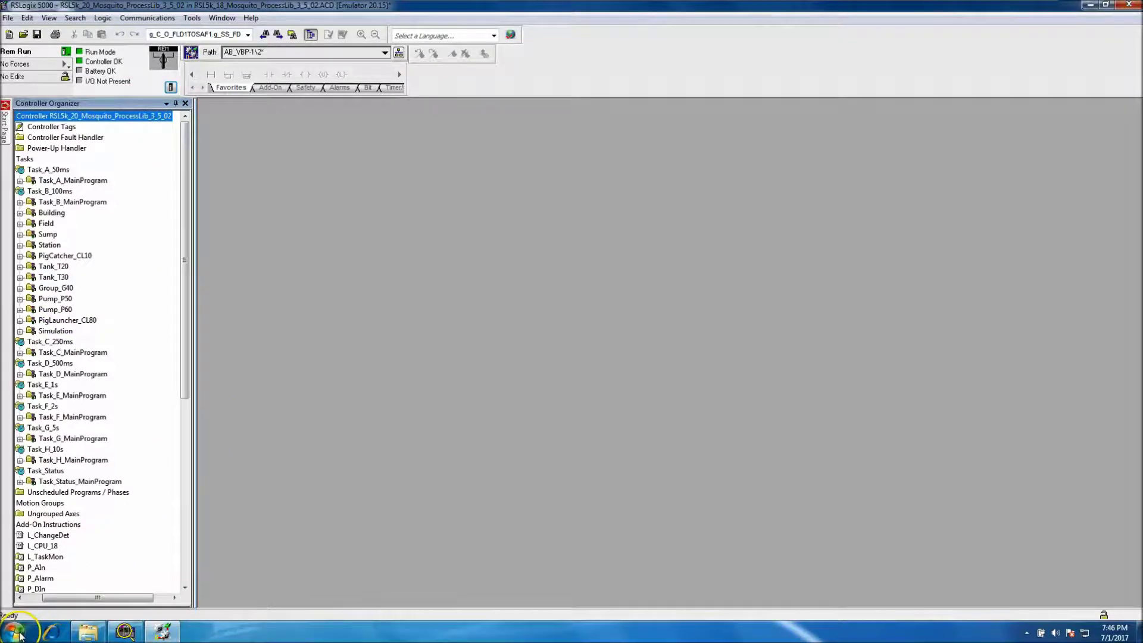
# Step: Minimize the controller project, start FactoryTalk View Studio and choose View Site Edition (Local Station) as the application type
pyautogui.click(1087, 6)
pyautogui.doubleClick(52, 290)
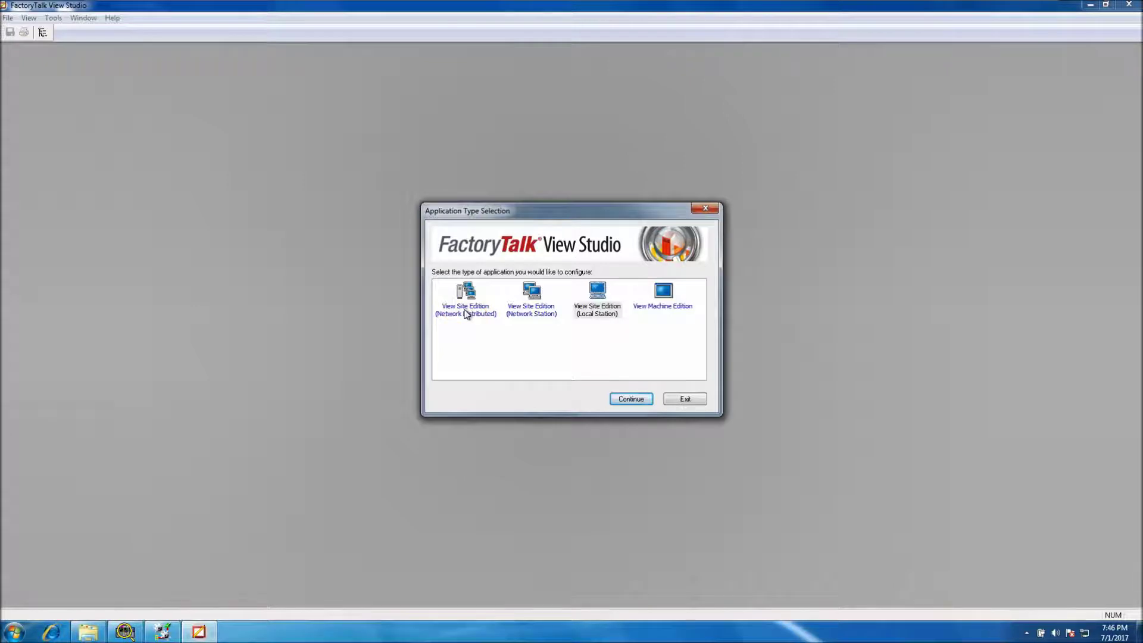
pyautogui.click(87, 632)
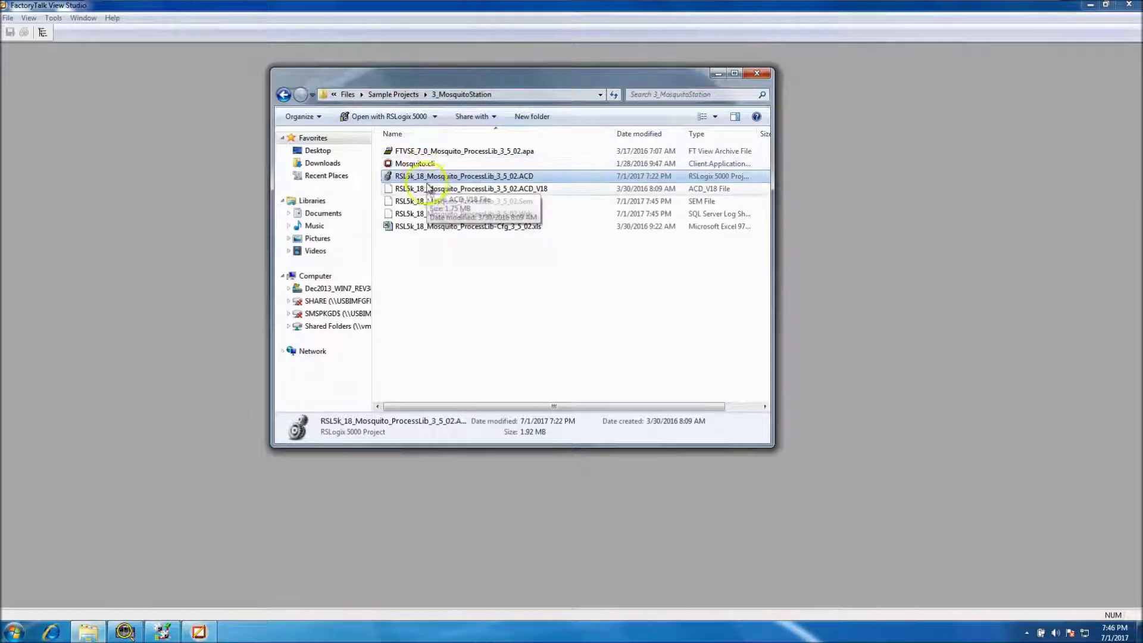
pyautogui.click(718, 73)
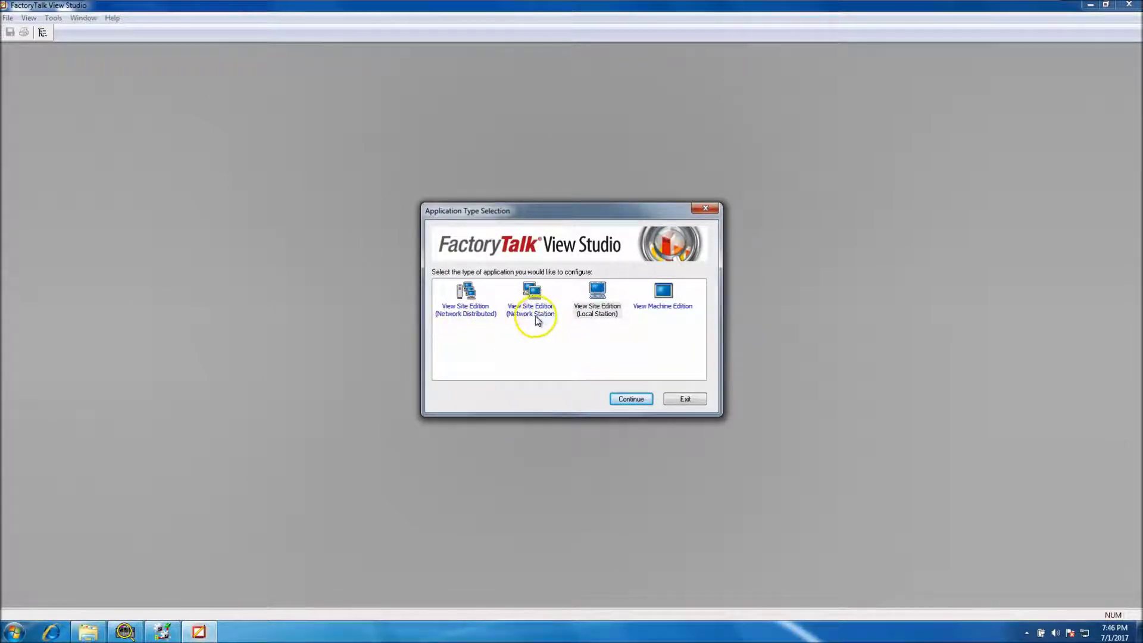
pyautogui.click(596, 310)
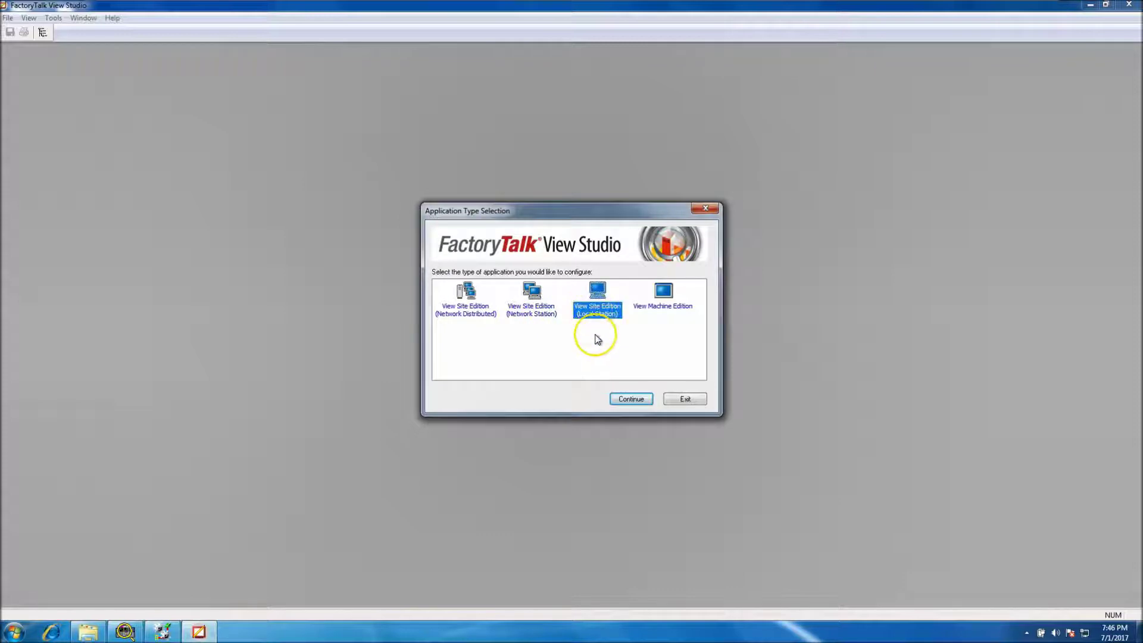
pyautogui.click(630, 400)
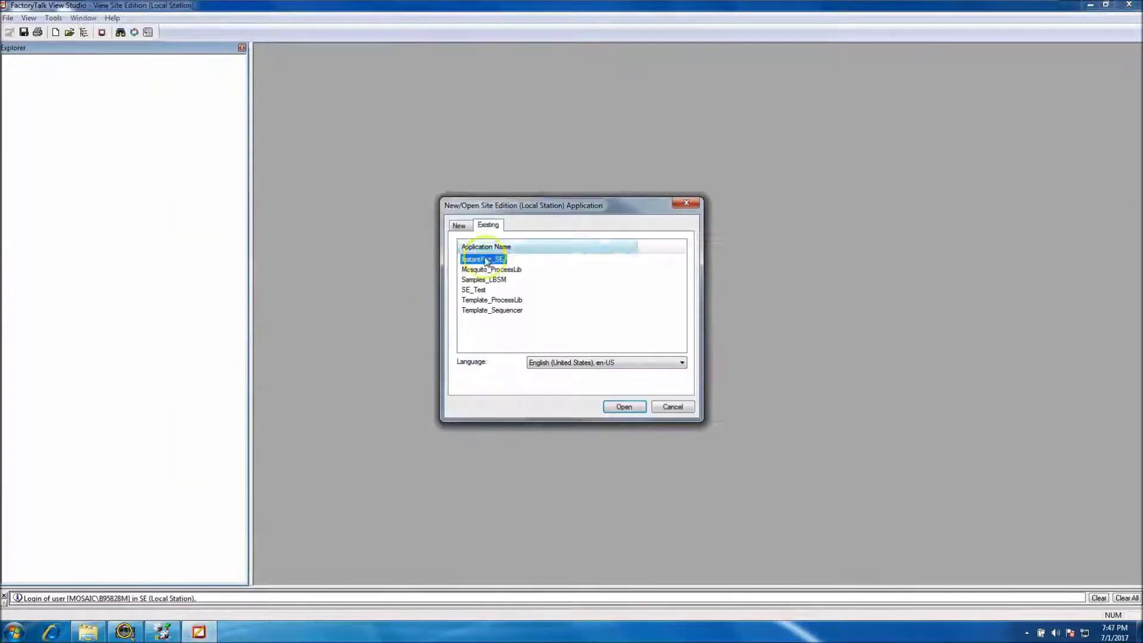
# Step: Open the existing Mosquito_ProcessLib application and expand its RSLinx Enterprise server
pyautogui.click(484, 270)
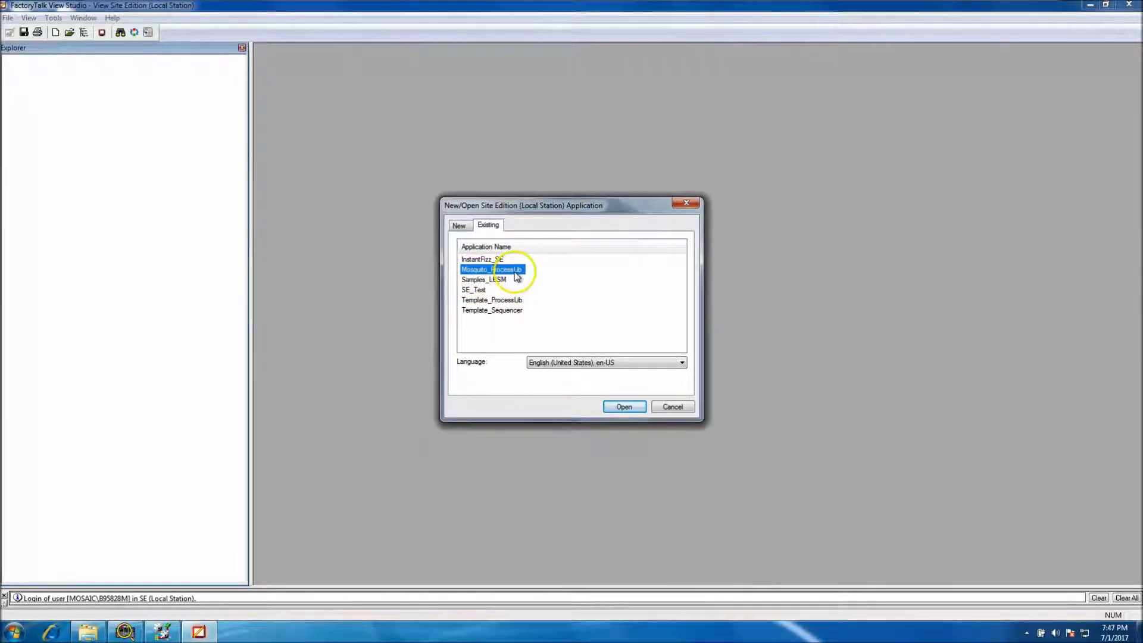
pyautogui.click(623, 407)
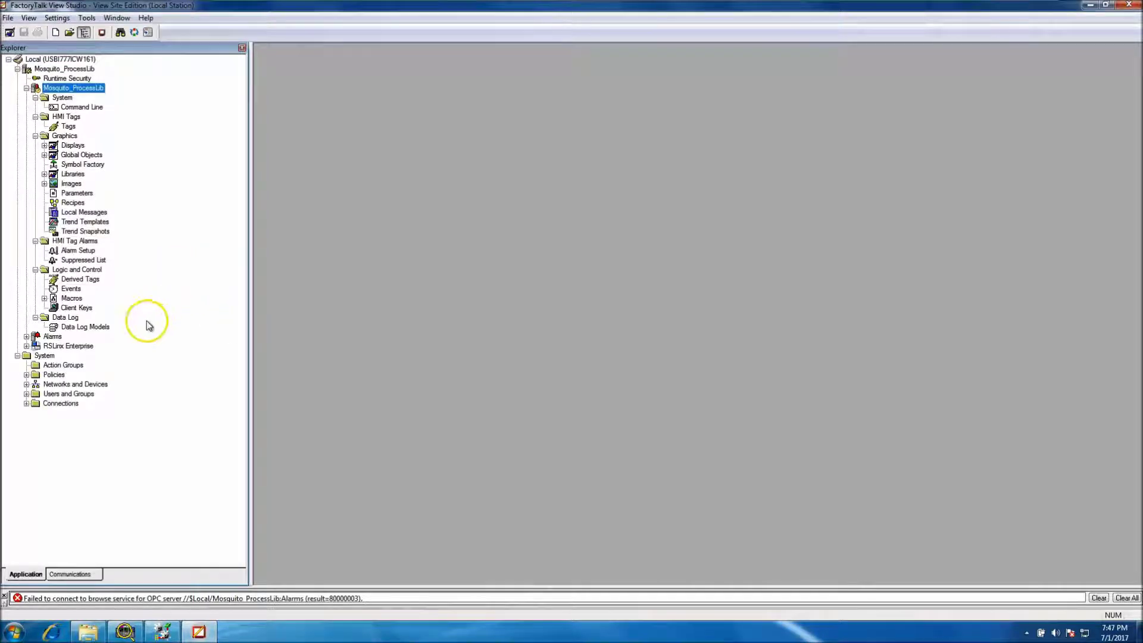
pyautogui.click(26, 346)
pyautogui.click(74, 347)
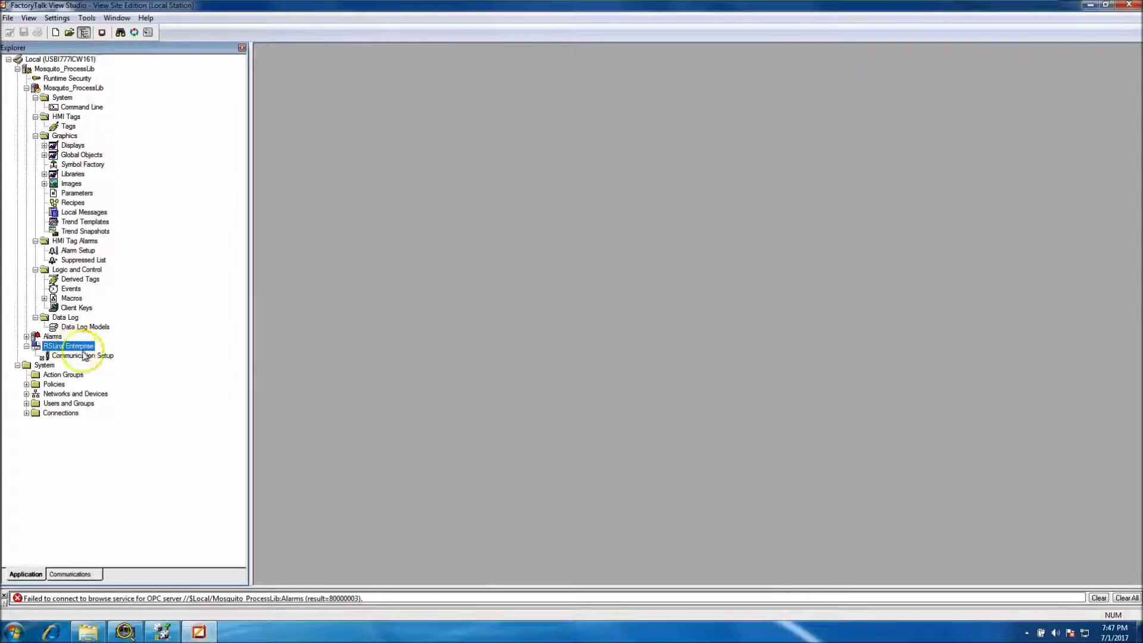
pyautogui.rightClick(90, 348)
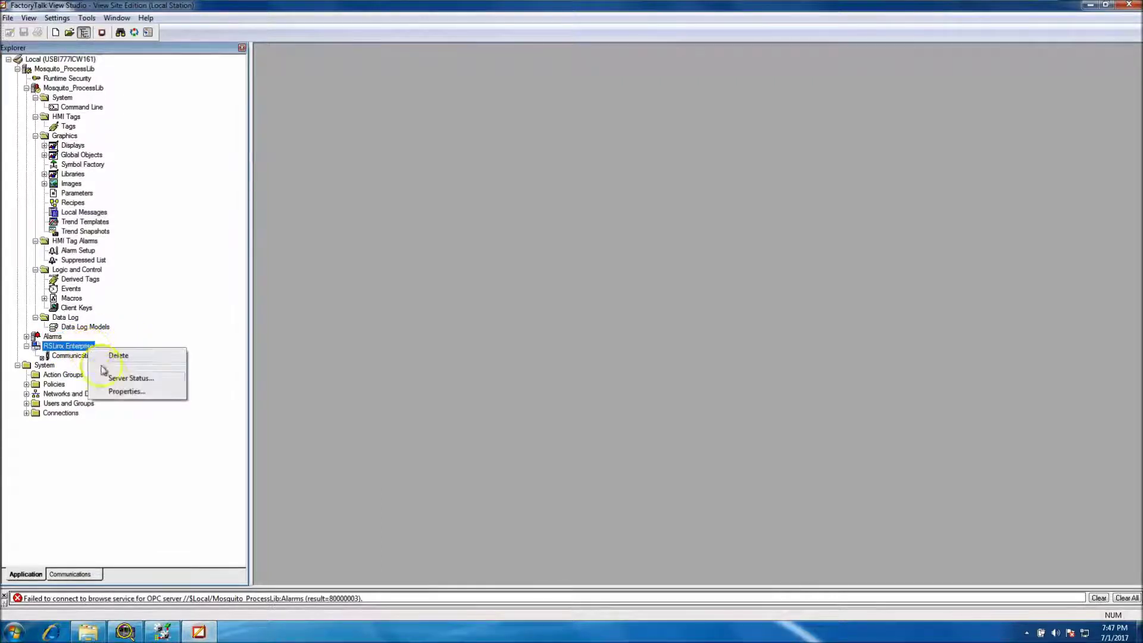
pyautogui.click(126, 391)
pyautogui.click(518, 174)
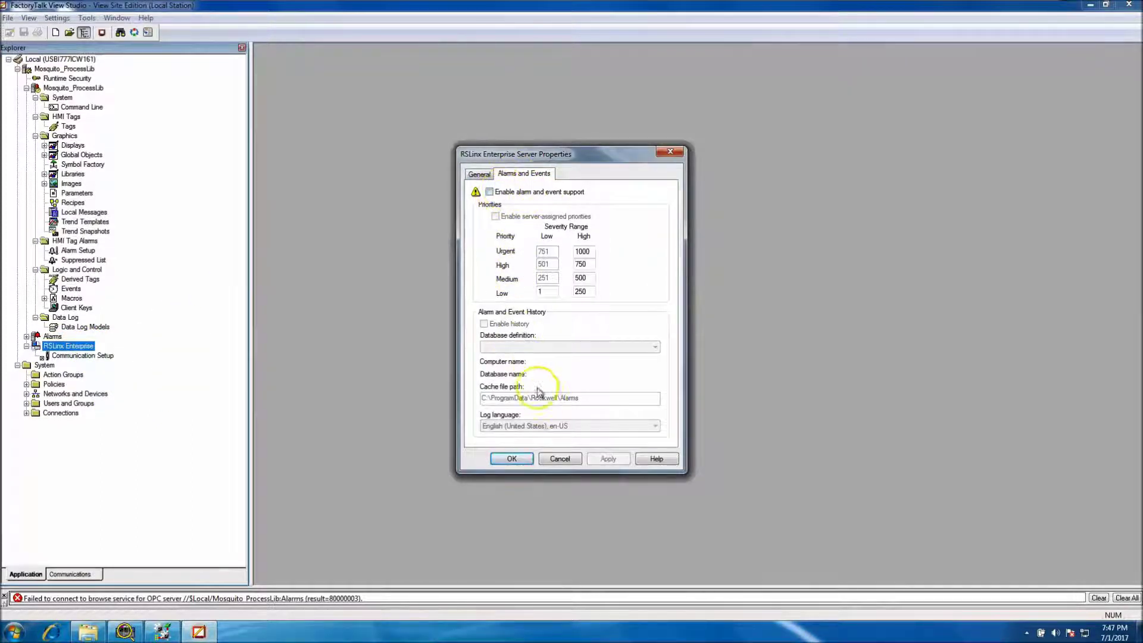
pyautogui.click(489, 192)
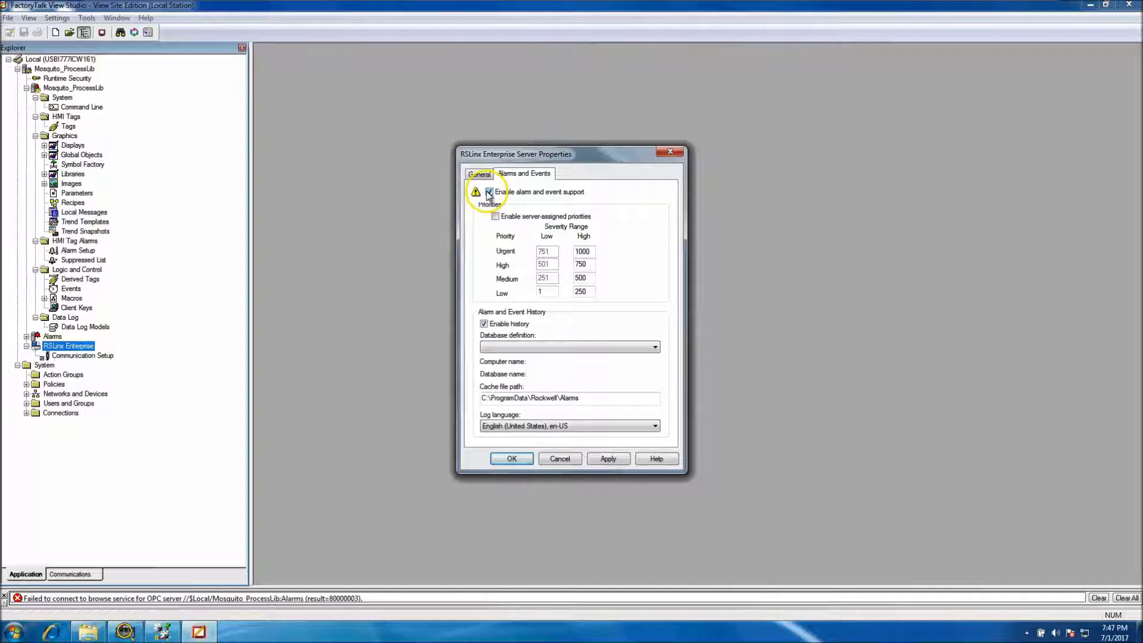
pyautogui.click(643, 349)
pyautogui.click(648, 349)
pyautogui.click(625, 347)
pyautogui.click(625, 349)
pyautogui.click(479, 174)
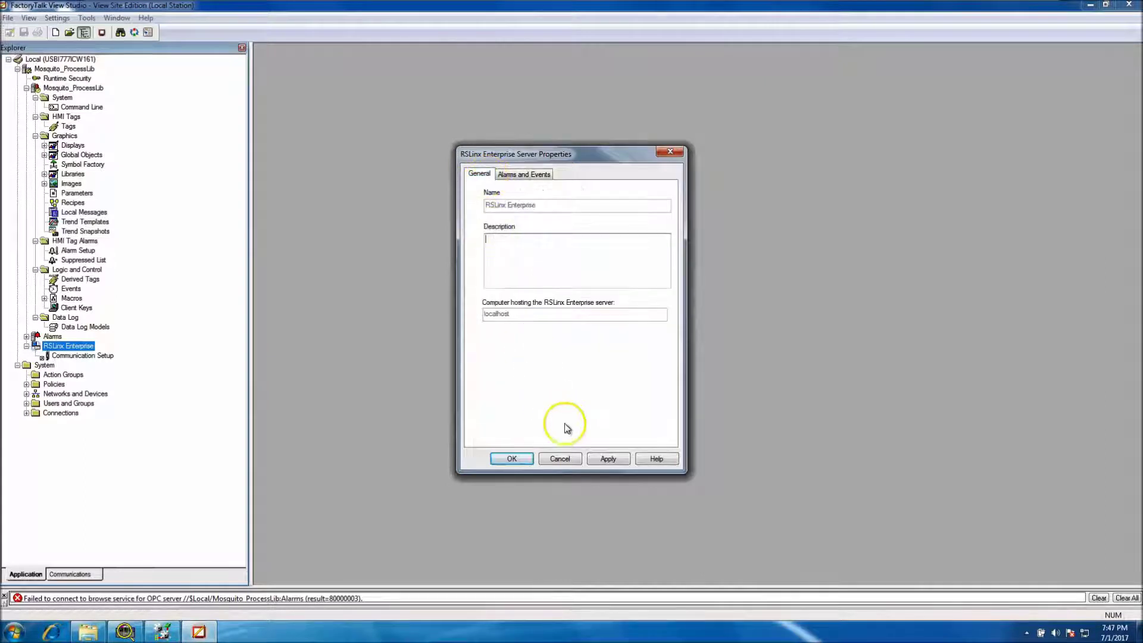
pyautogui.click(545, 458)
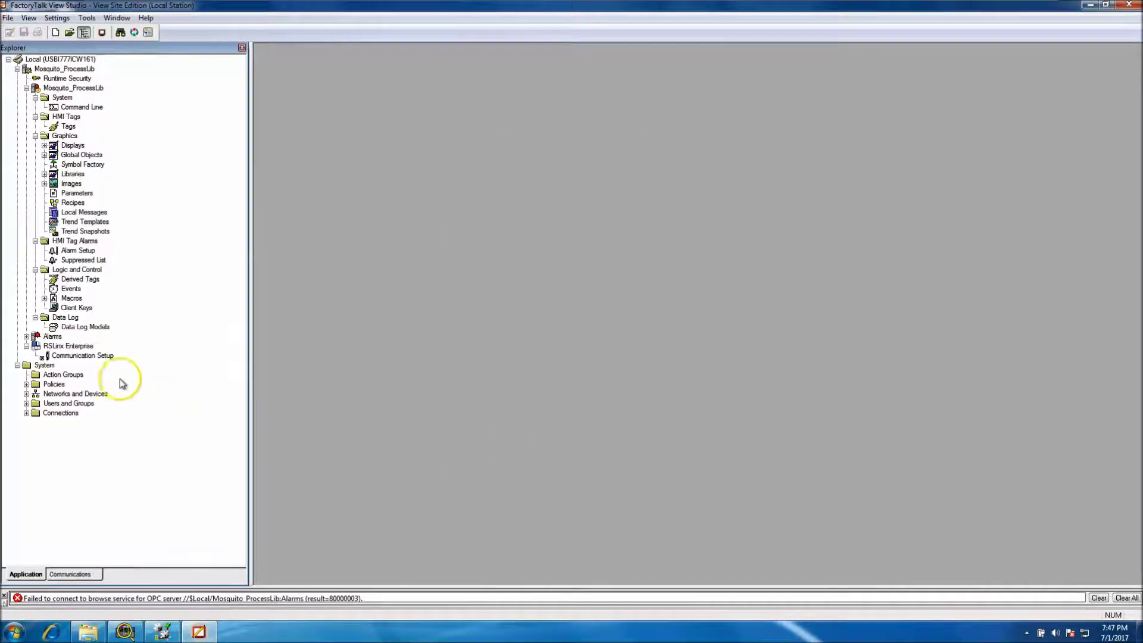
# Step: In the RSLinx Enterprise communication setup, assign the Mosquito shortcut to the slot 2 controller FOF_PLC on the 1789-A17 backplane and apply the change
pyautogui.click(69, 346)
pyautogui.doubleClick(83, 356)
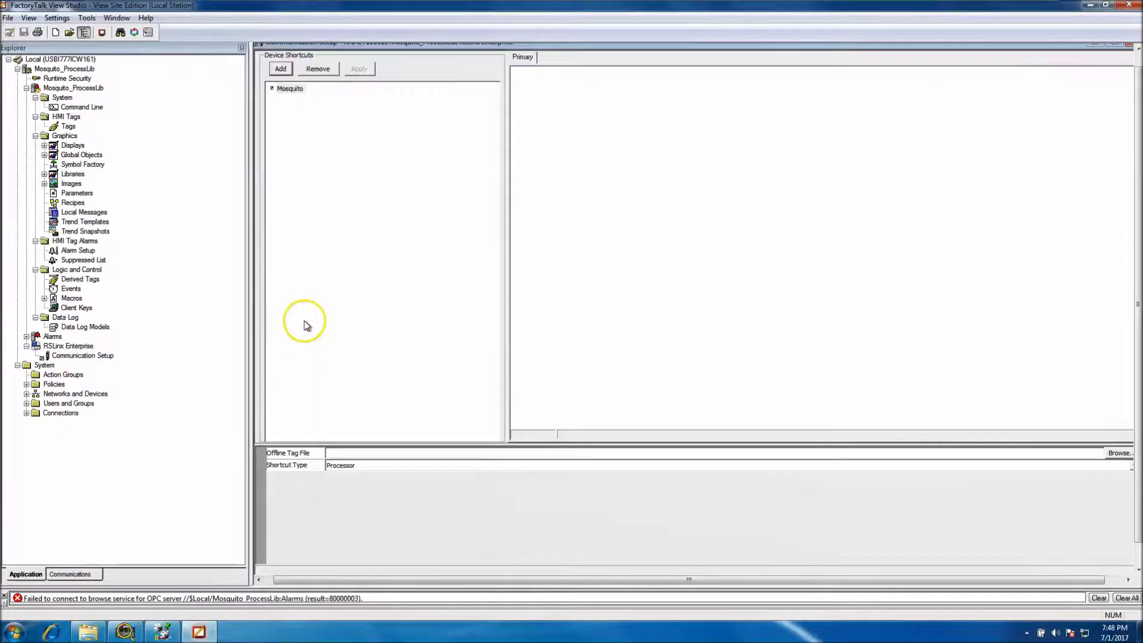
pyautogui.click(291, 95)
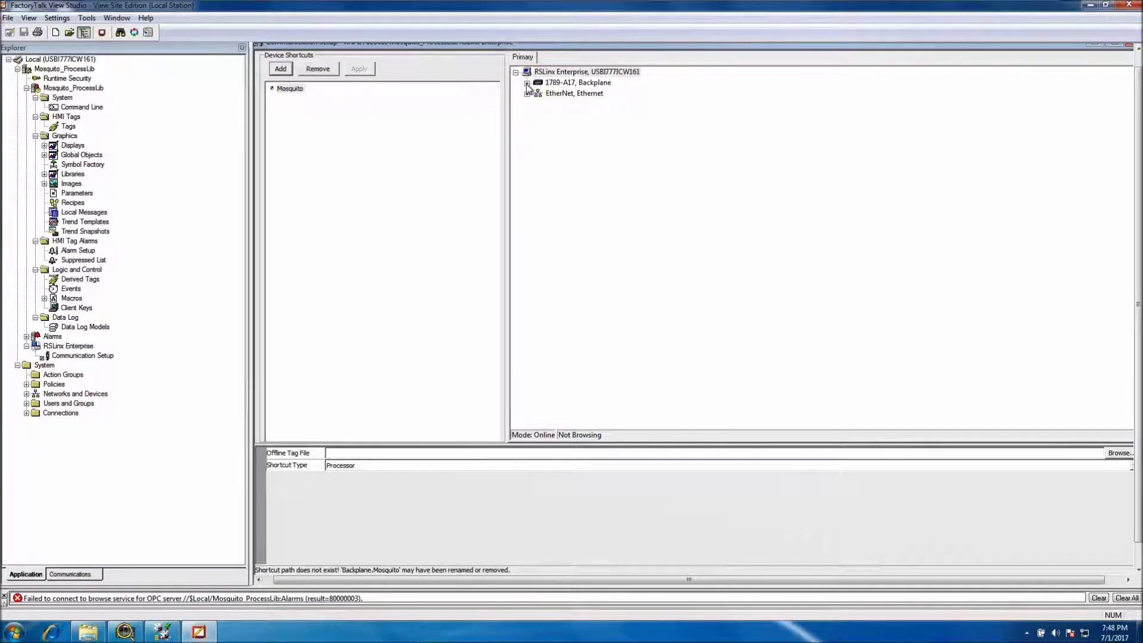
pyautogui.click(550, 88)
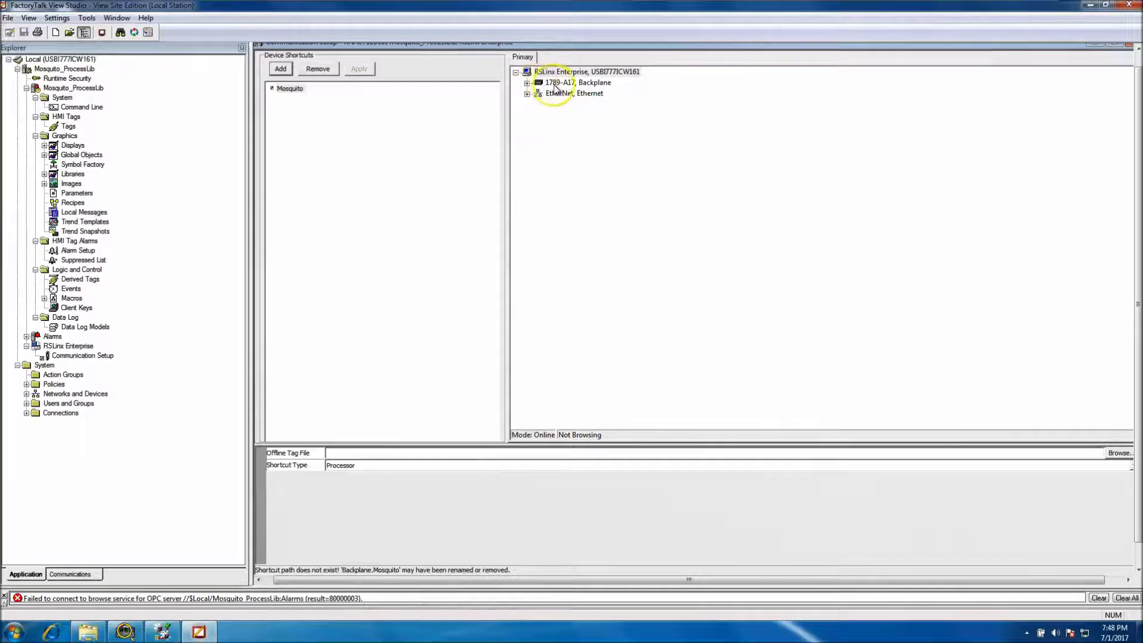
pyautogui.click(528, 83)
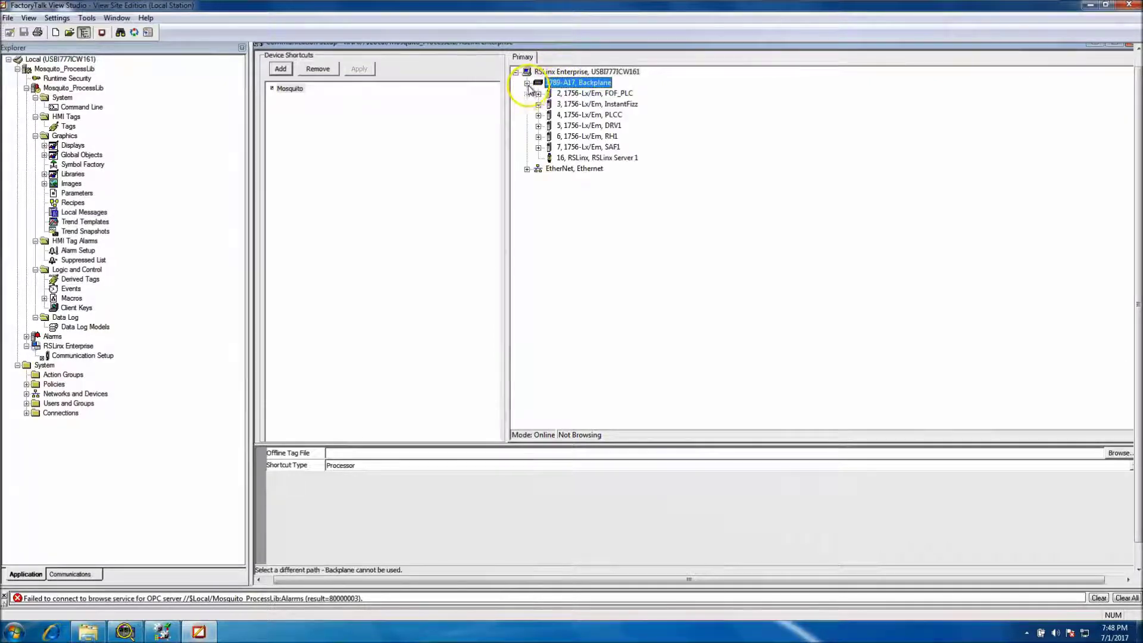
pyautogui.click(570, 94)
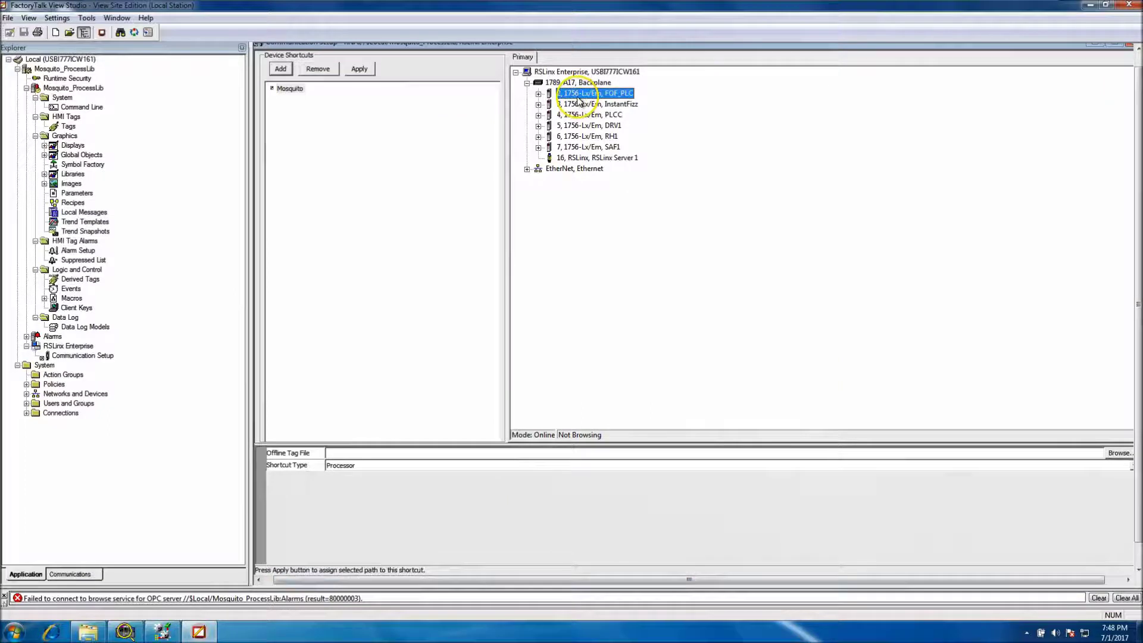
pyautogui.click(373, 71)
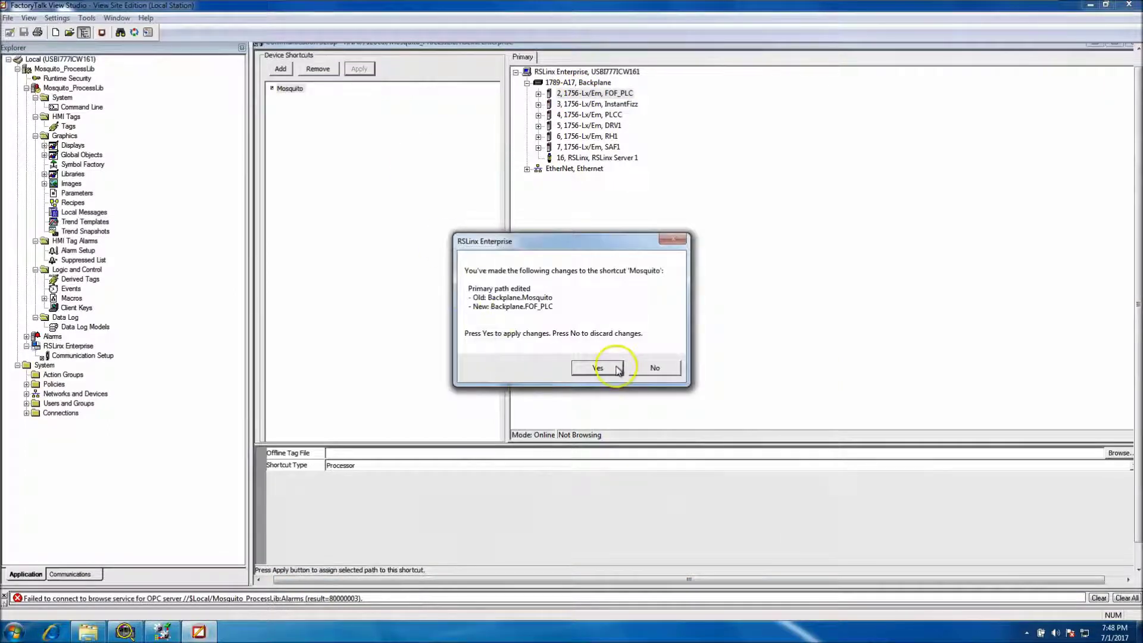
pyautogui.click(618, 369)
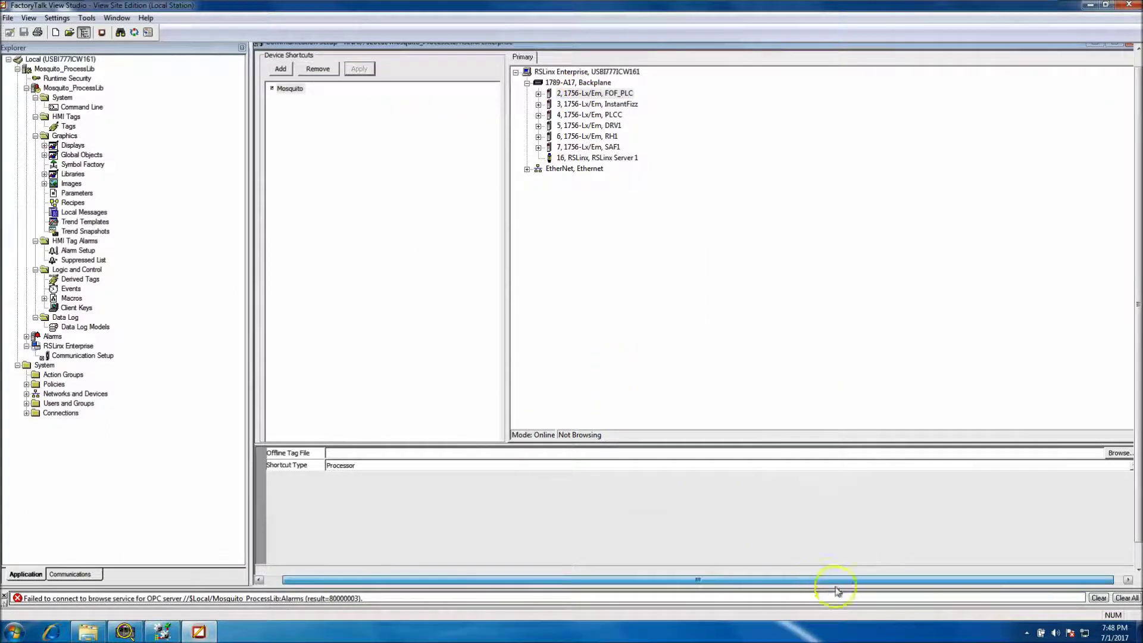
# Step: Verify the Mosquito shortcut's path with the Shortcut Verifier and accept the communication setup
pyautogui.moveTo(837, 587); pyautogui.dragTo(962, 582)
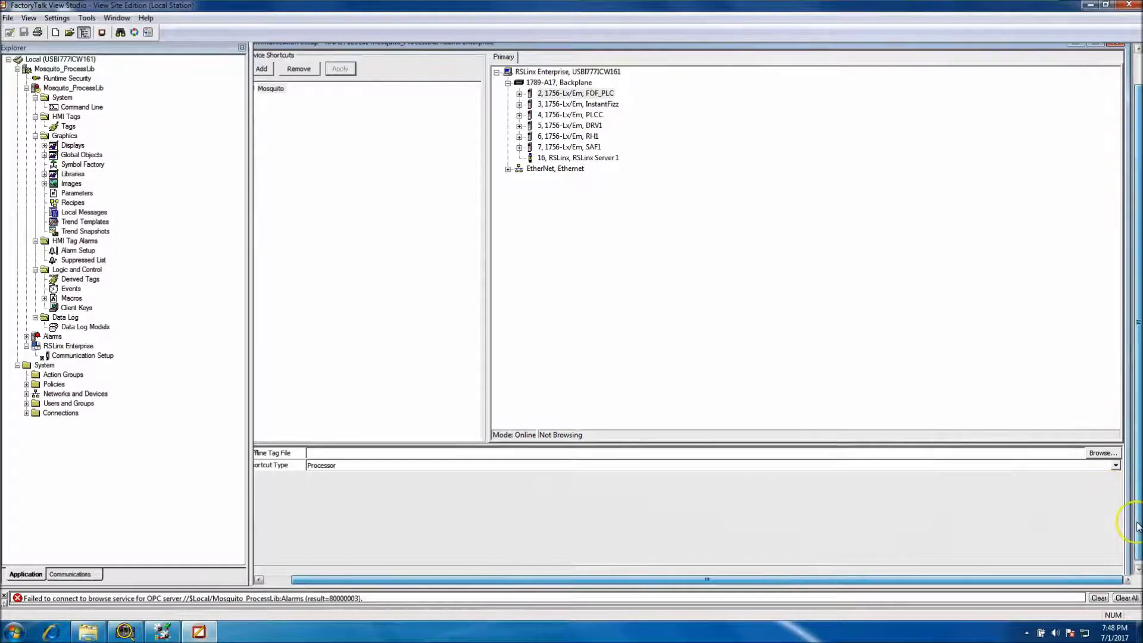
pyautogui.click(1138, 568)
pyautogui.click(1093, 560)
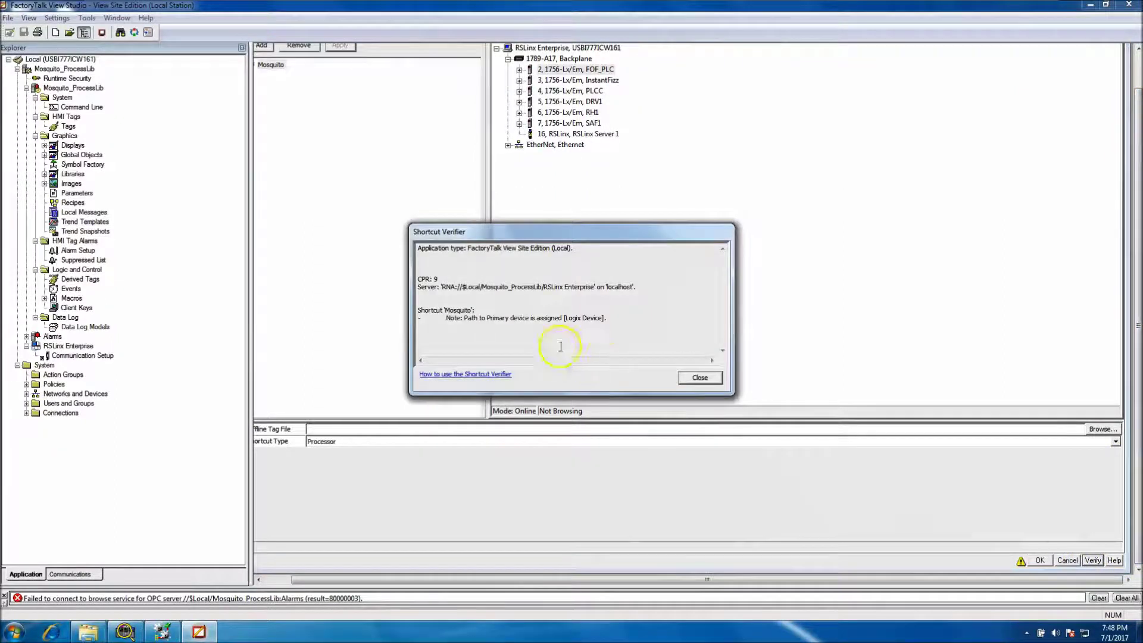
pyautogui.moveTo(613, 320); pyautogui.dragTo(421, 302)
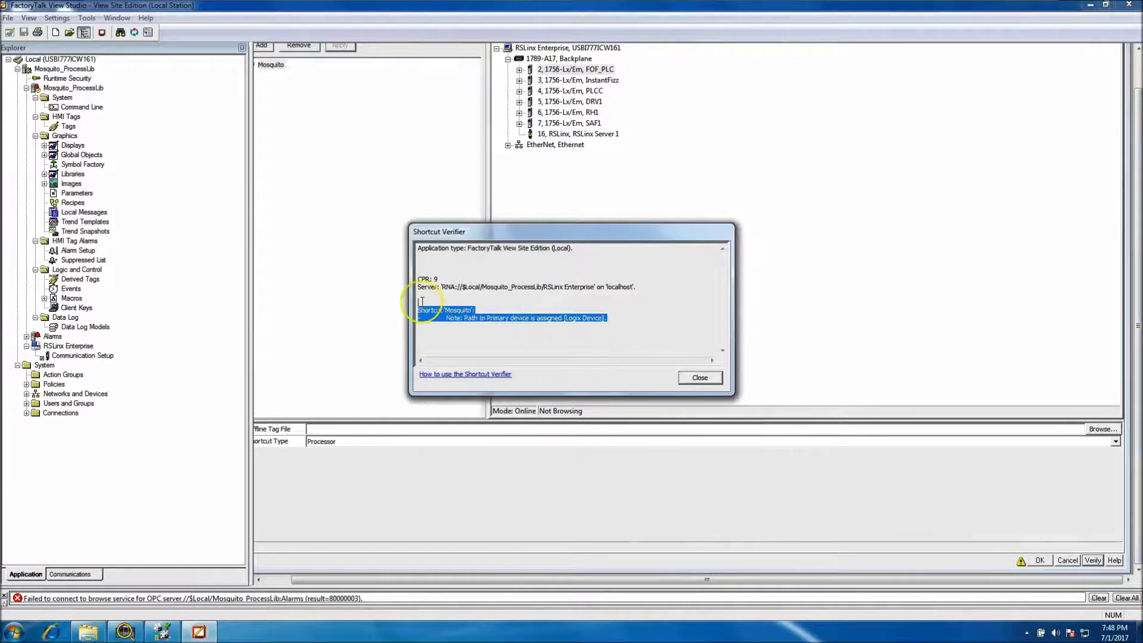
pyautogui.click(699, 381)
pyautogui.click(1041, 561)
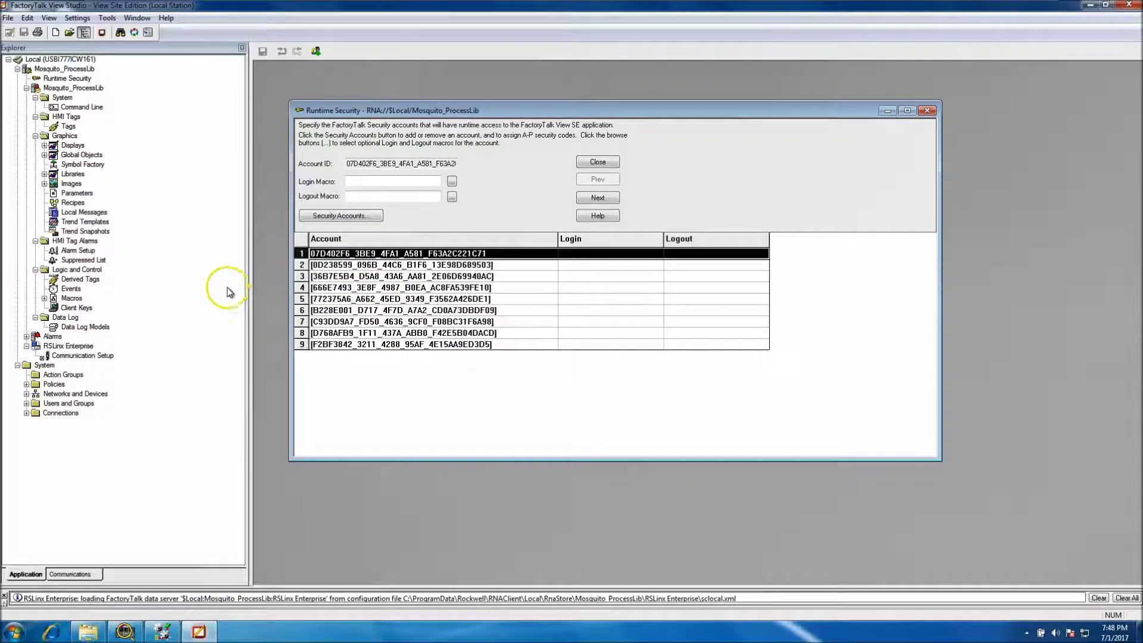
# Step: Examine the system's users and user groups, including Administrators, and the security accounts of Mosquito_ProcessLib
pyautogui.doubleClick(48, 403)
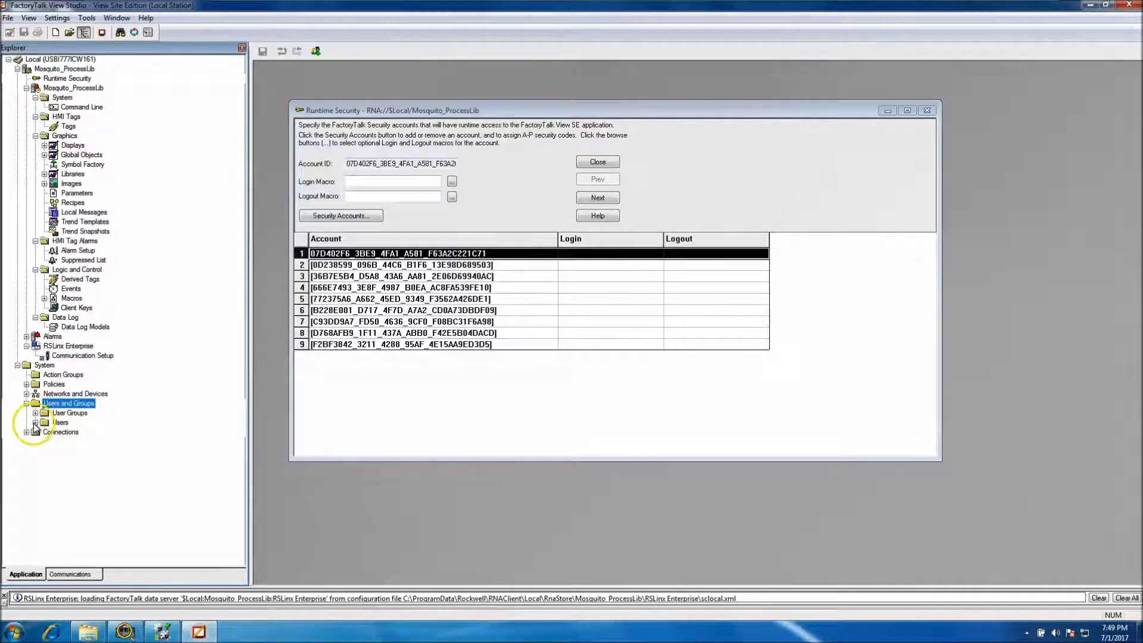
pyautogui.doubleClick(45, 422)
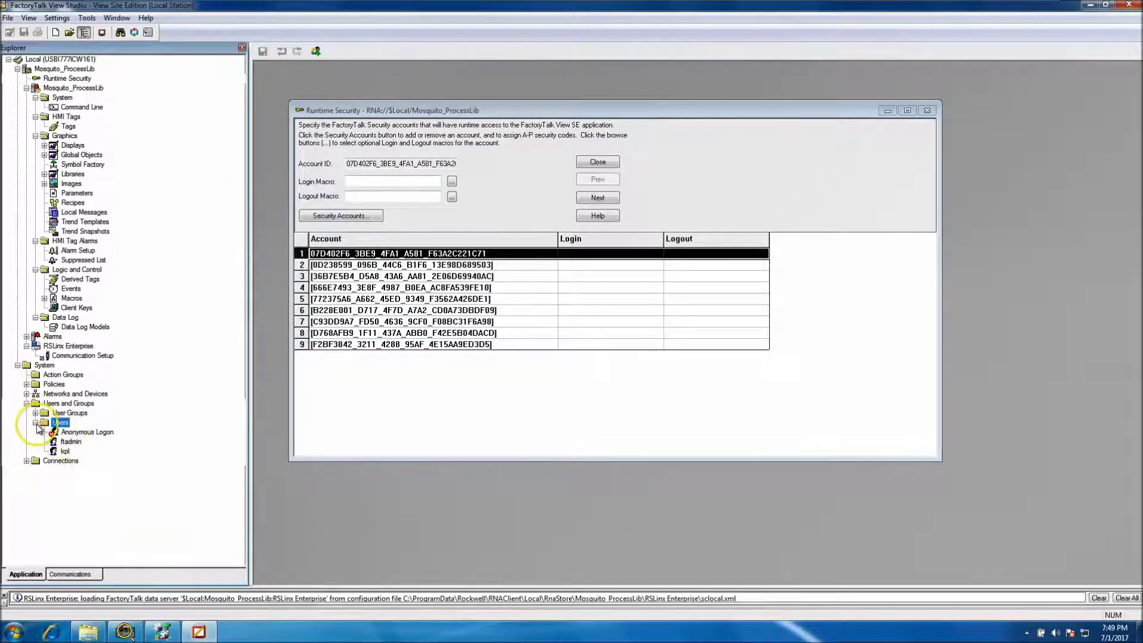
pyautogui.doubleClick(45, 423)
pyautogui.doubleClick(44, 412)
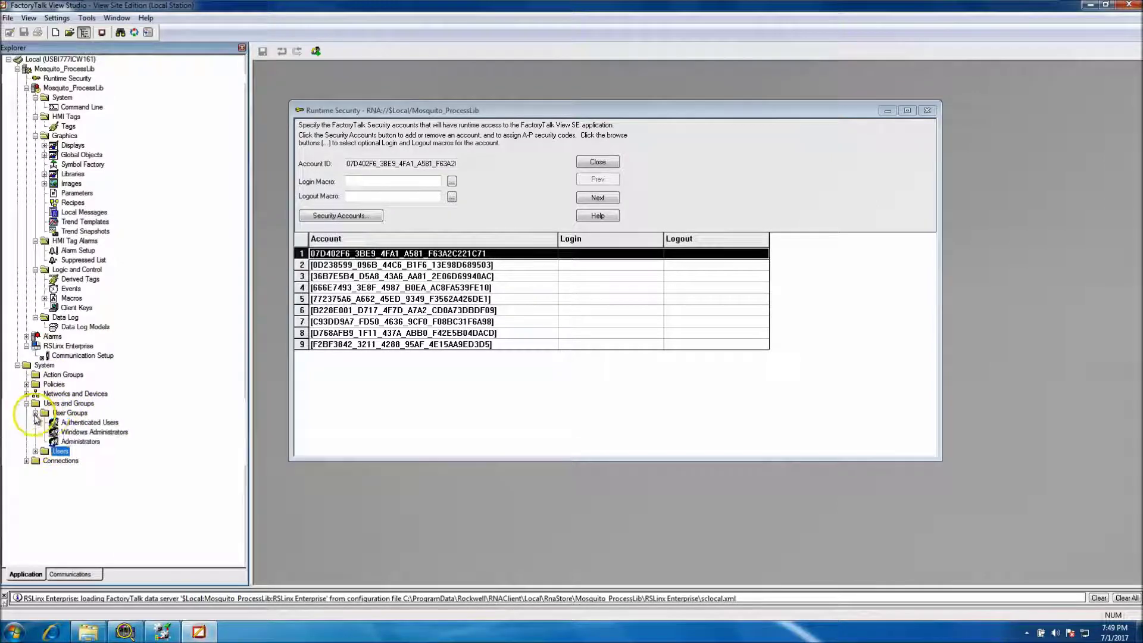
pyautogui.rightClick(66, 414)
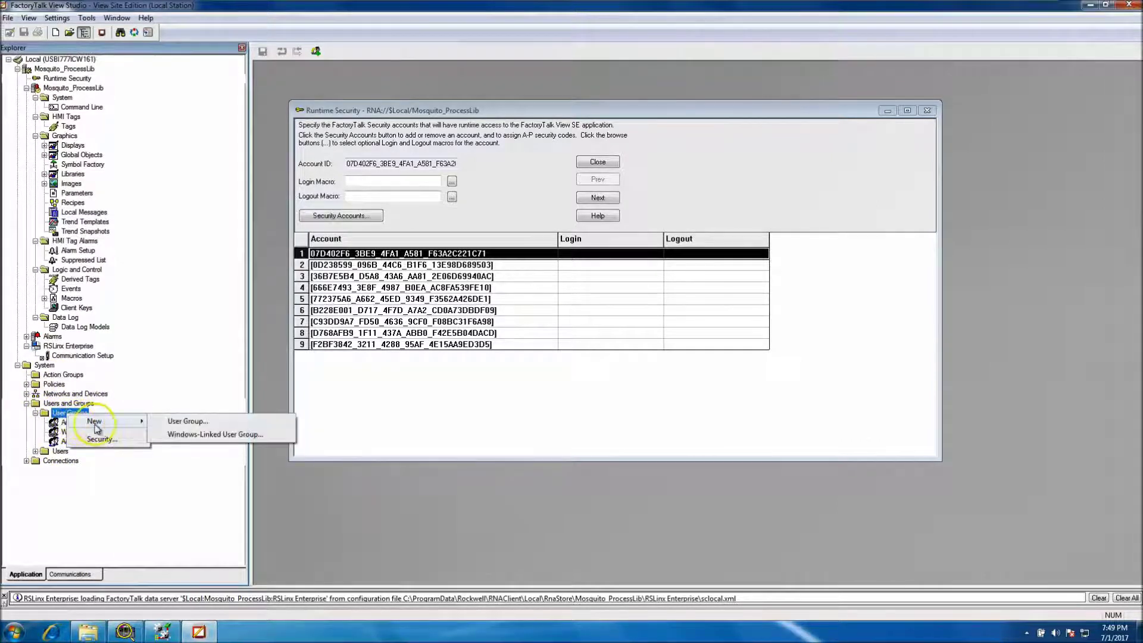
pyautogui.click(172, 376)
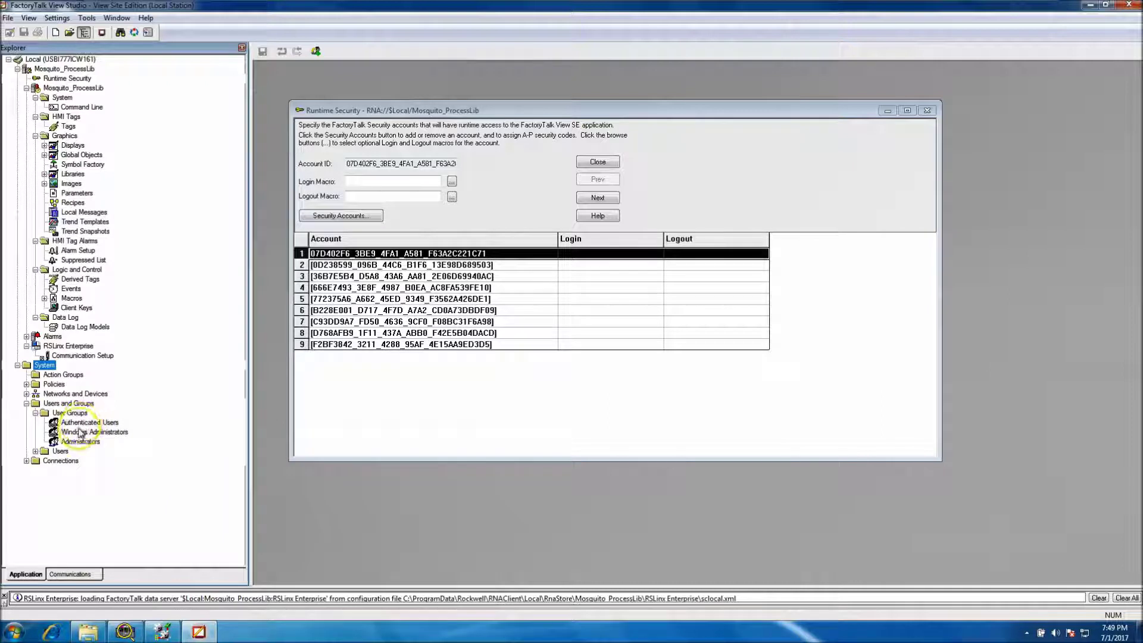
pyautogui.click(87, 442)
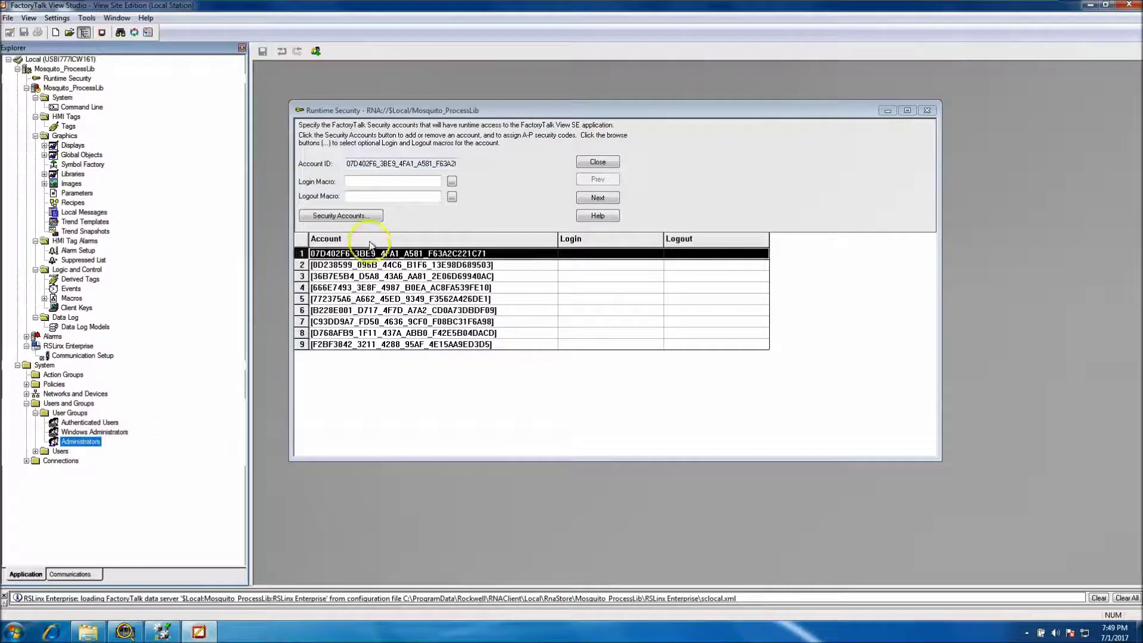
pyautogui.click(356, 218)
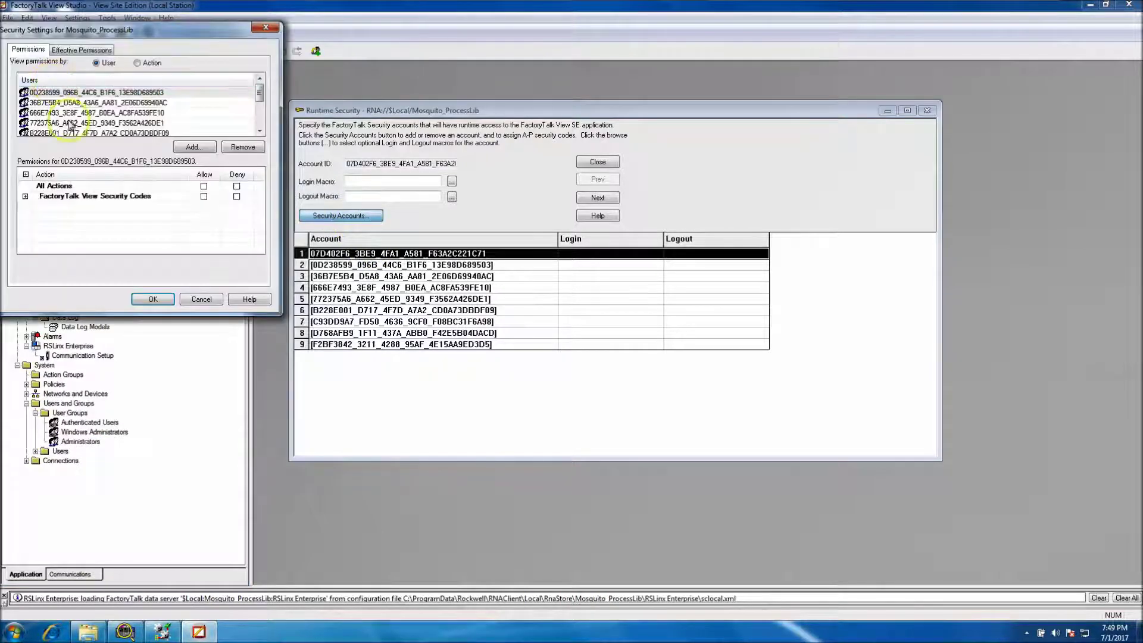
pyautogui.click(201, 299)
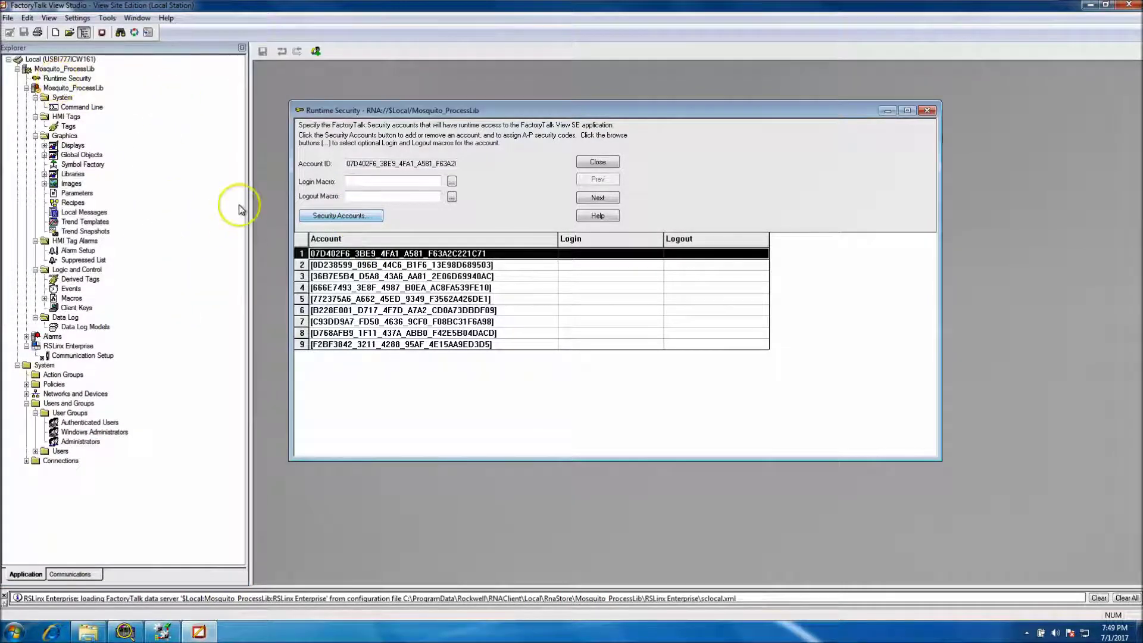
# Step: Add the Administrators group to the runtime security accounts of Mosquito_ProcessLib and accept the security settings
pyautogui.click(337, 218)
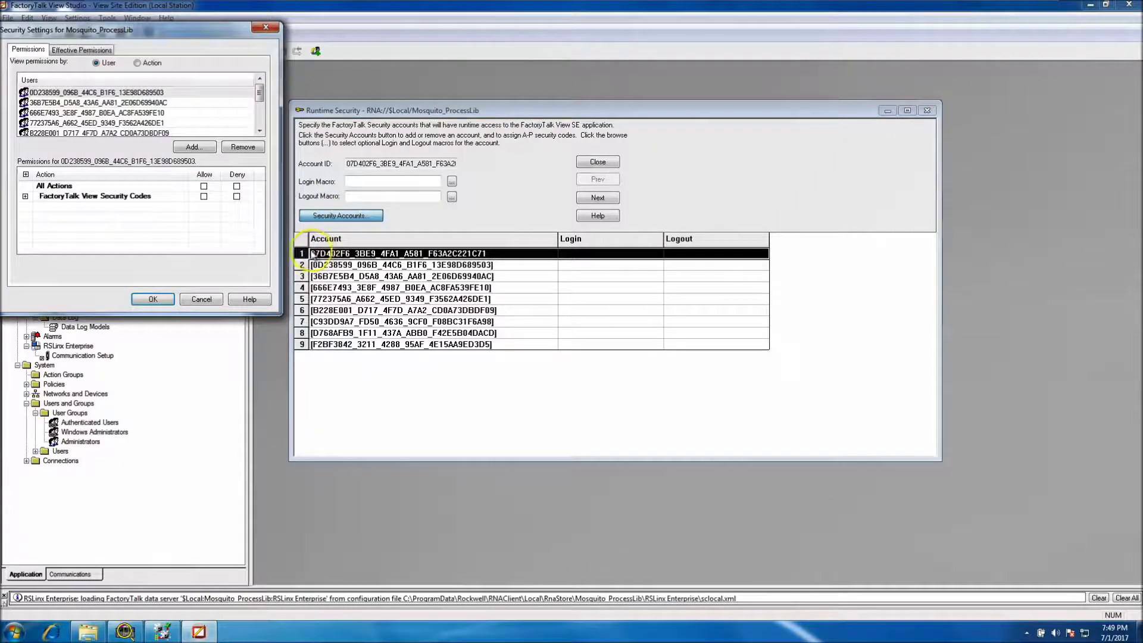
pyautogui.click(192, 148)
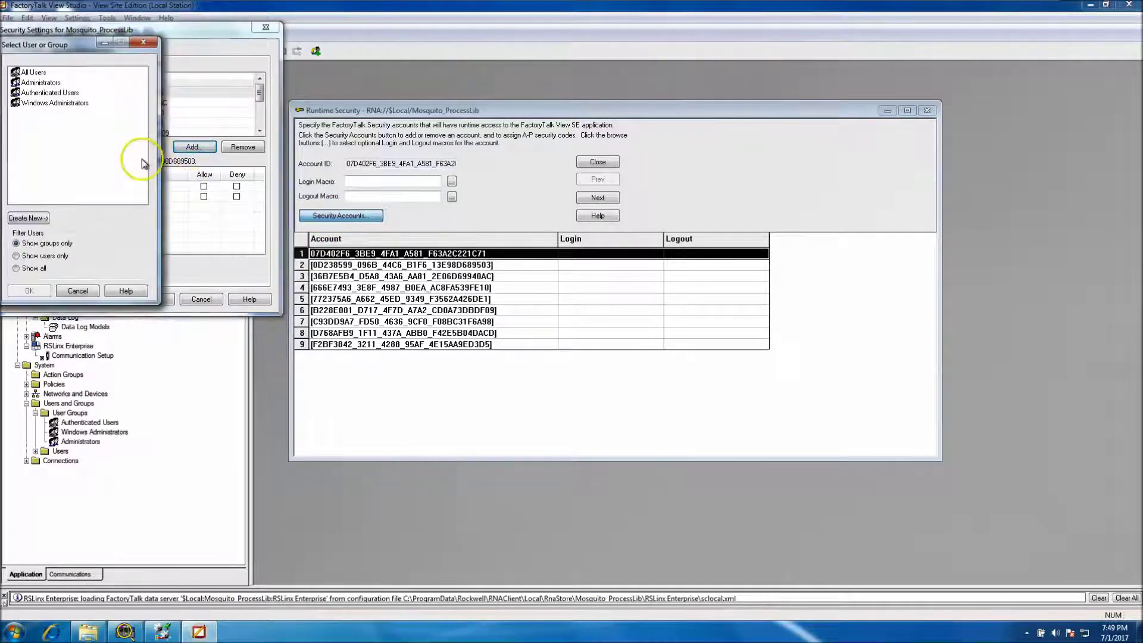
pyautogui.click(37, 83)
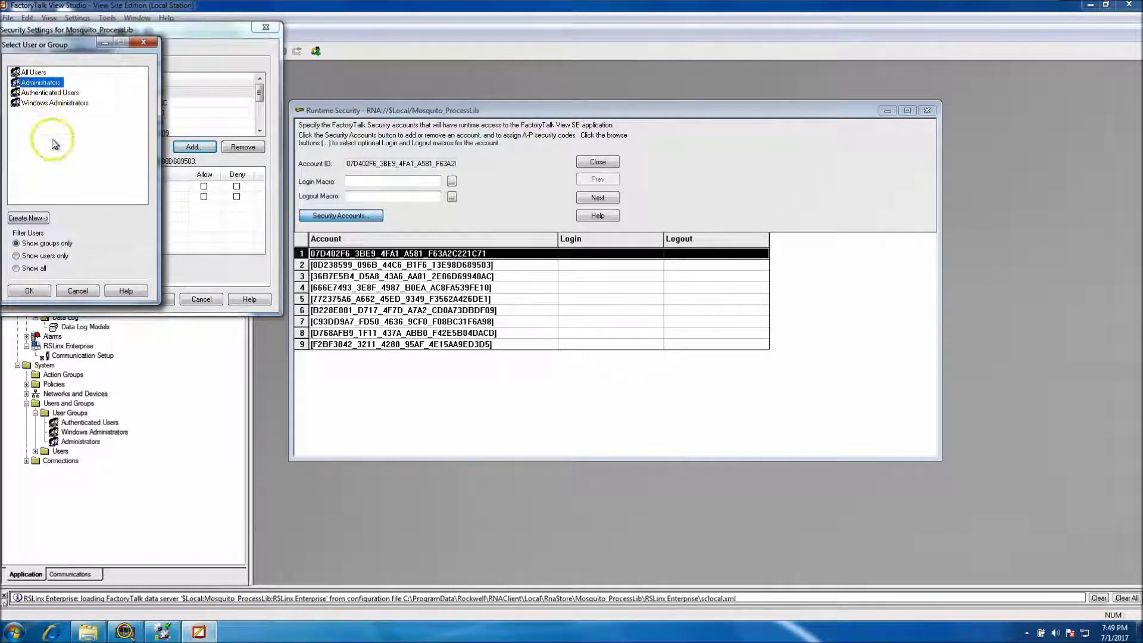
pyautogui.click(43, 295)
pyautogui.click(155, 298)
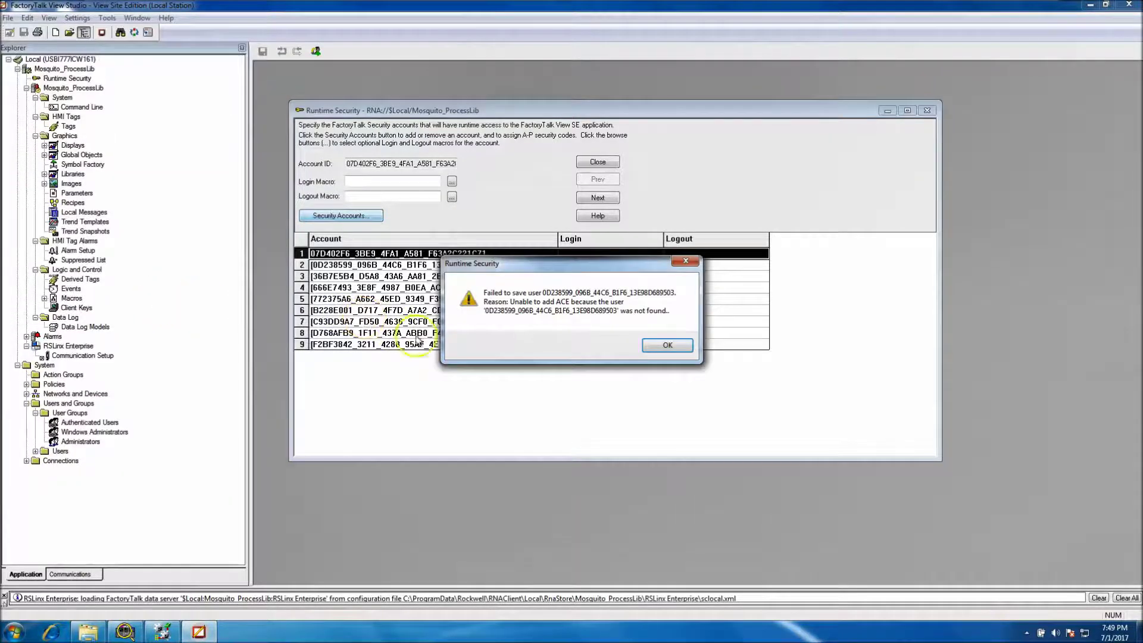
# Step: Dismiss the save-failure messages for the runtime security accounts that were not found
pyautogui.moveTo(540, 268); pyautogui.dragTo(531, 185)
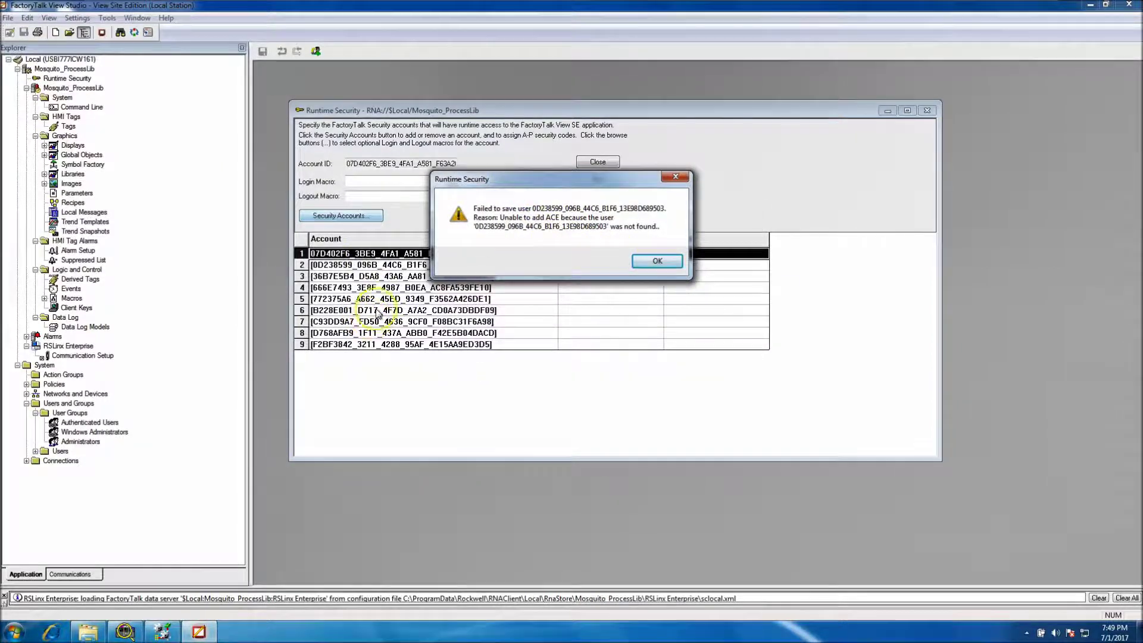
pyautogui.click(649, 268)
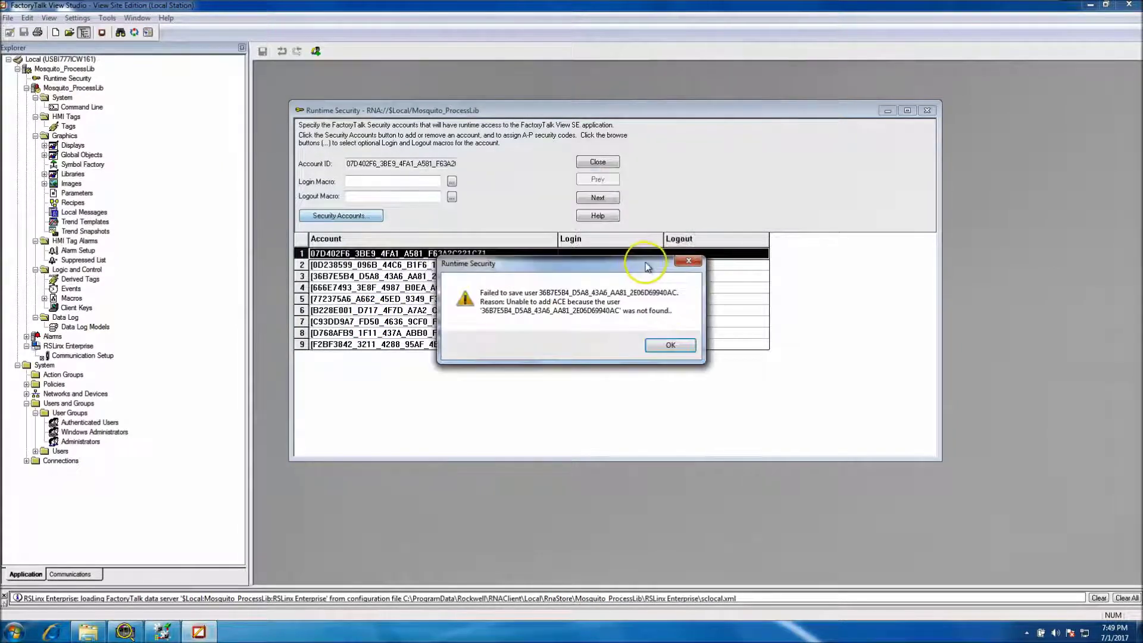
pyautogui.click(659, 347)
pyautogui.click(659, 346)
pyautogui.click(659, 347)
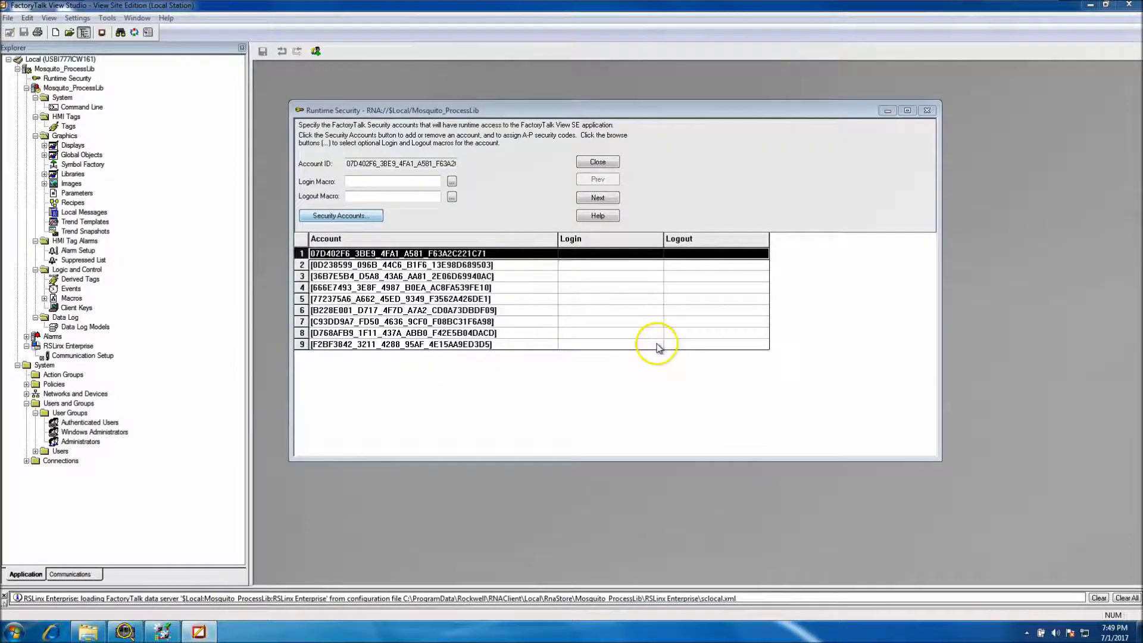
pyautogui.click(659, 347)
pyautogui.click(659, 348)
pyautogui.click(659, 347)
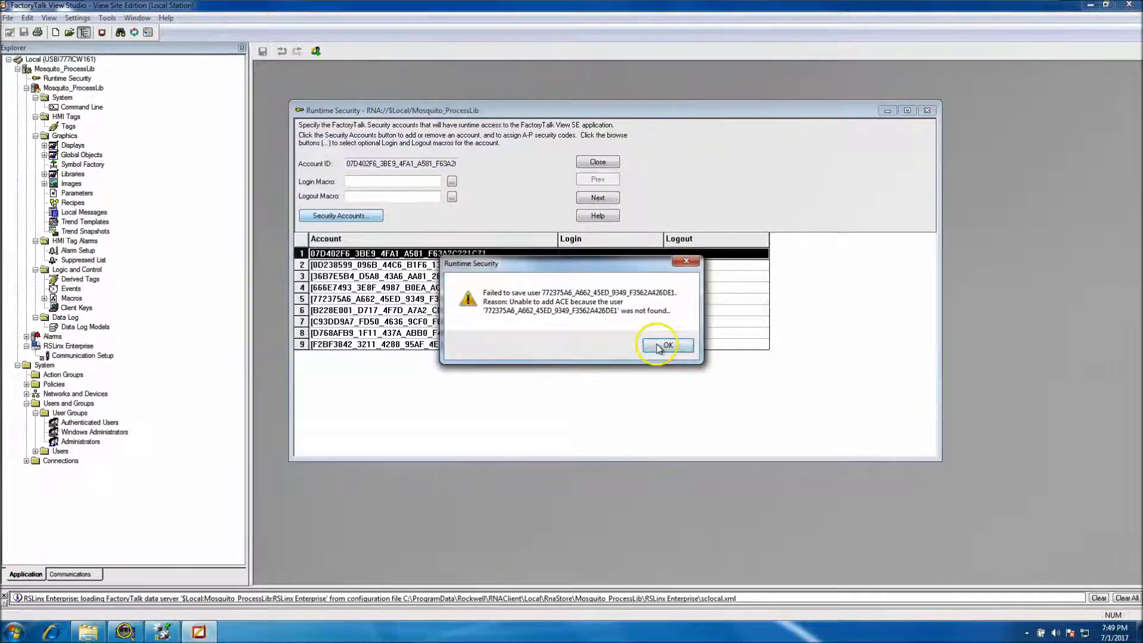
pyautogui.click(657, 347)
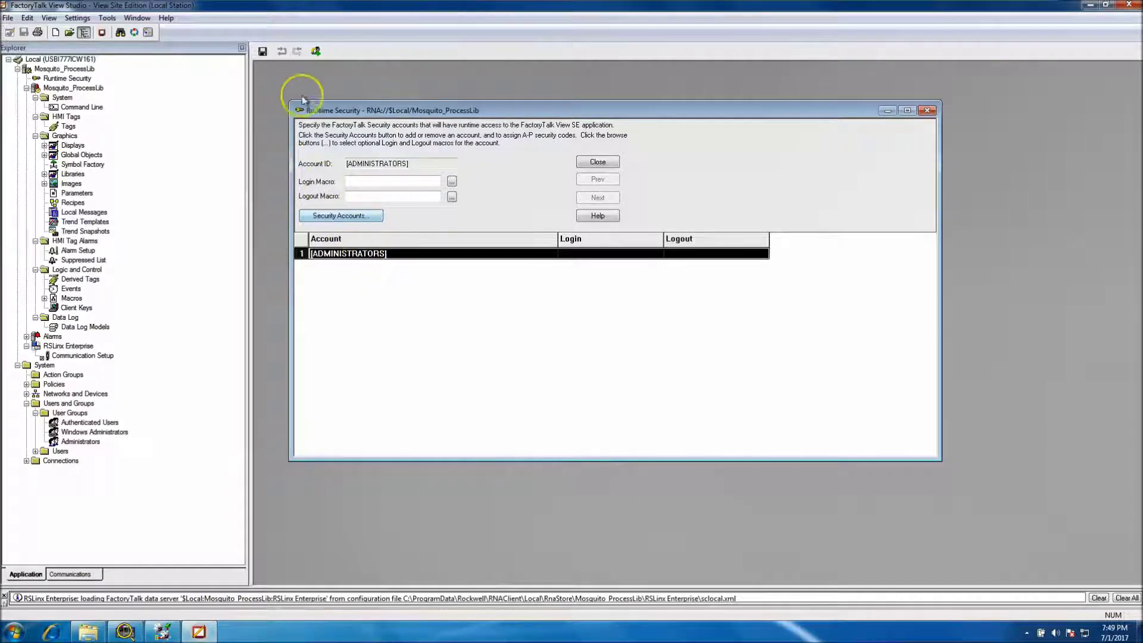
# Step: Add the Authenticated Users group to the runtime security accounts of Mosquito_ProcessLib, then close Runtime Security and save the changes
pyautogui.click(317, 53)
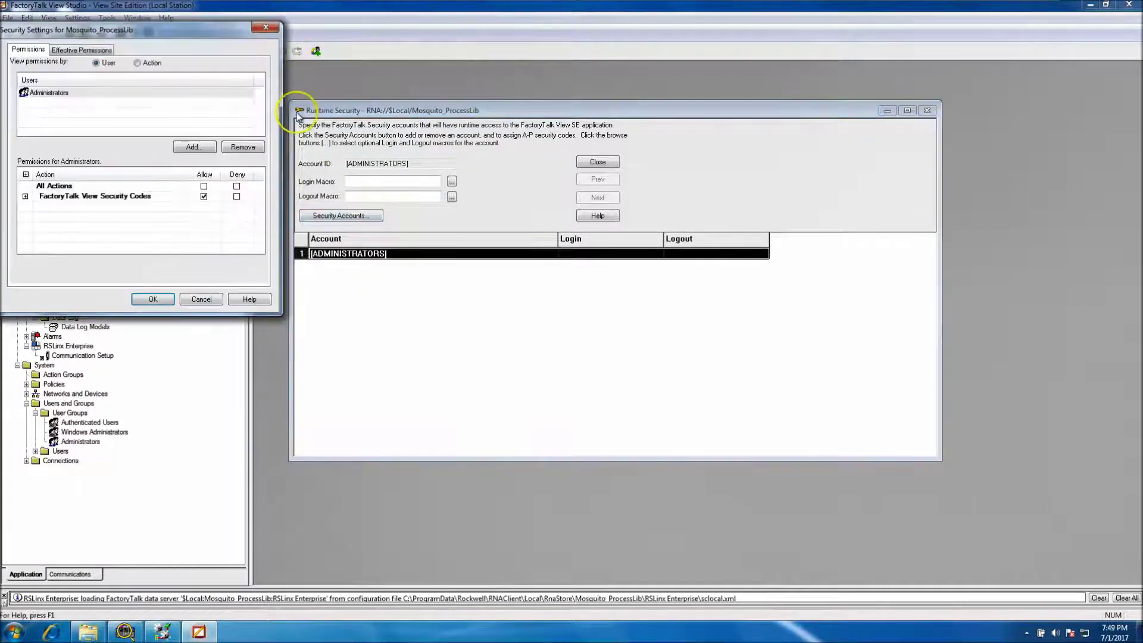
pyautogui.click(194, 147)
pyautogui.click(50, 93)
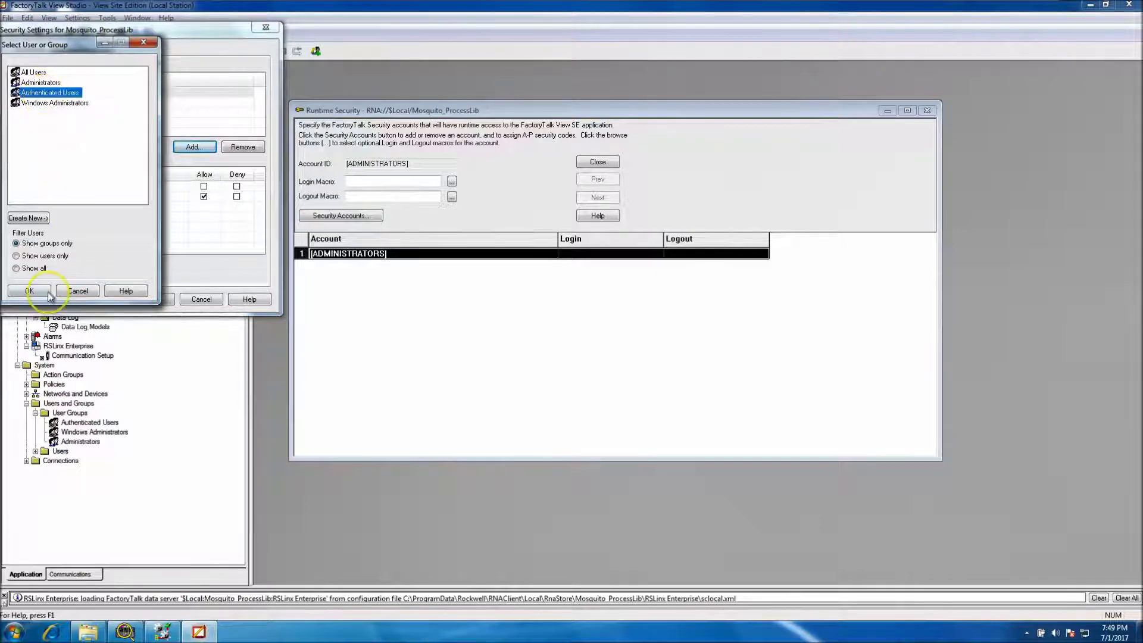
pyautogui.click(29, 290)
pyautogui.click(156, 299)
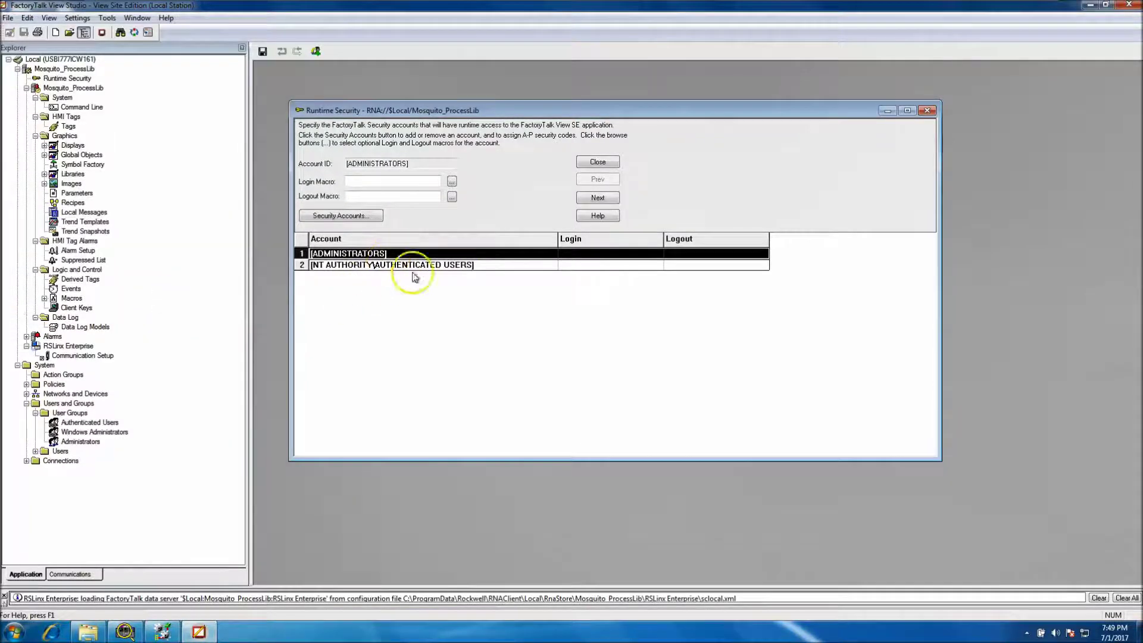
pyautogui.click(925, 111)
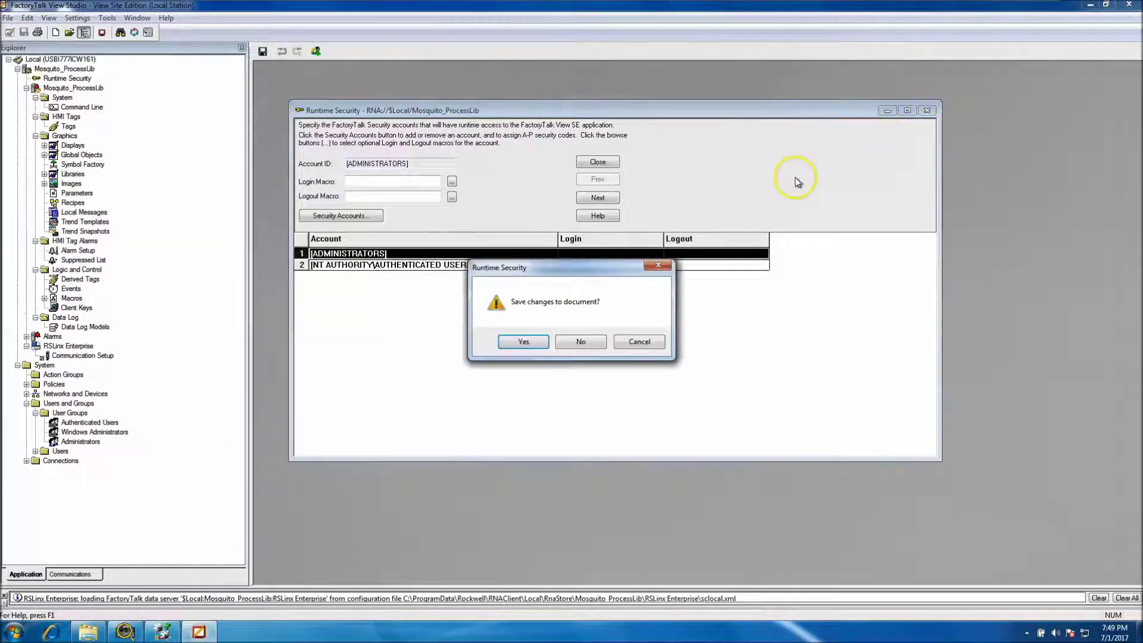
pyautogui.click(527, 344)
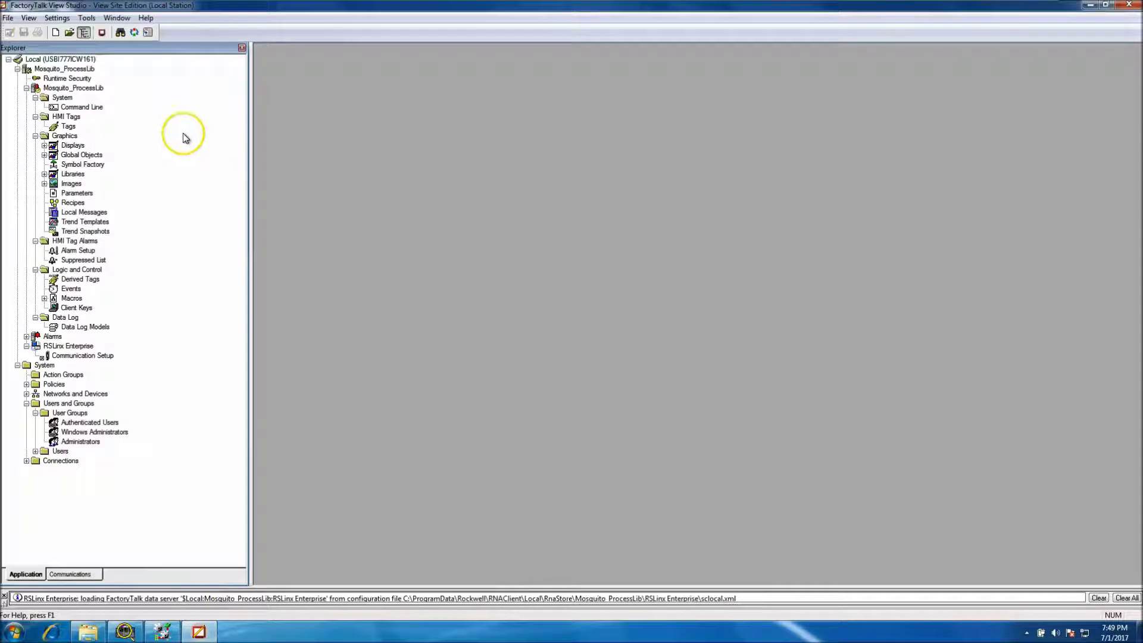
# Step: Create a new FactoryTalk View SE Client configuration file named MosquitoClient in the default client folder
pyautogui.click(102, 33)
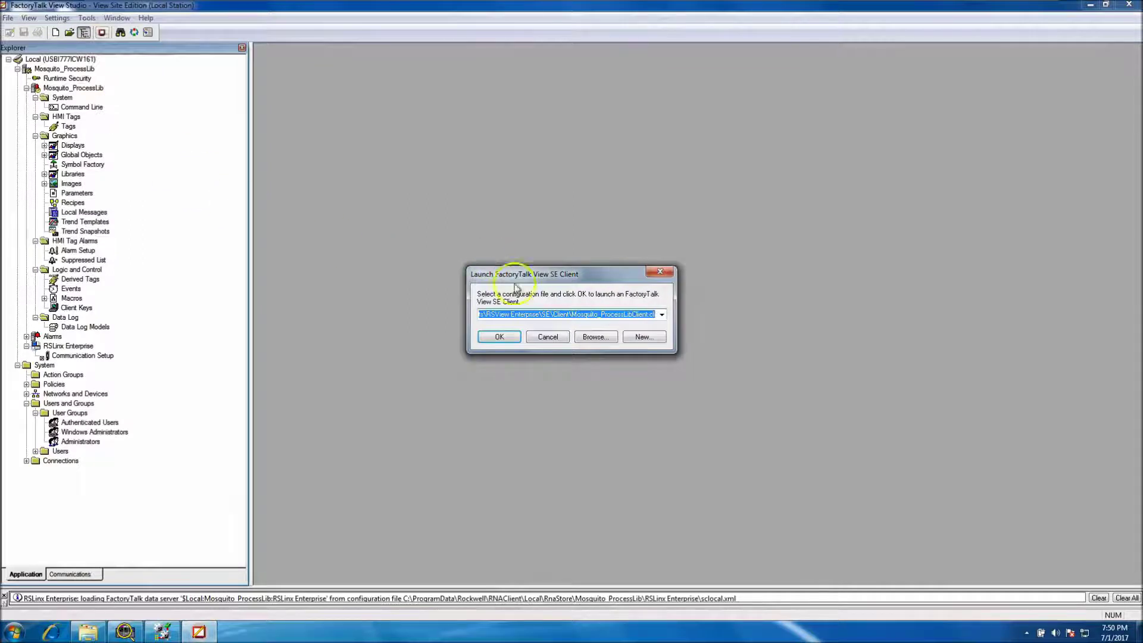
pyautogui.click(656, 338)
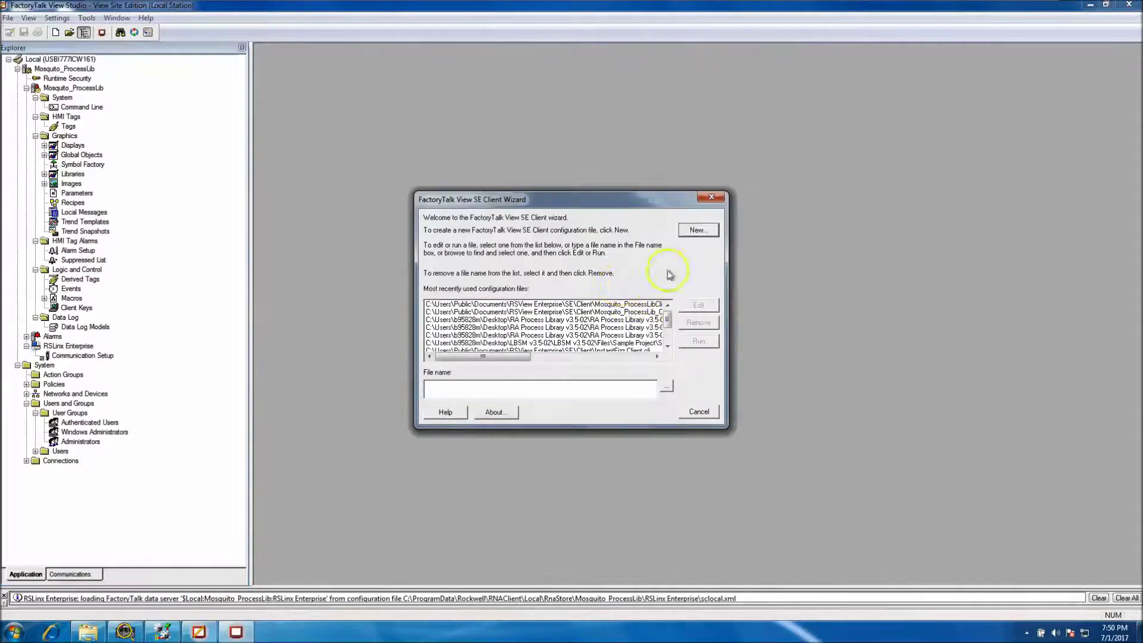
pyautogui.click(698, 231)
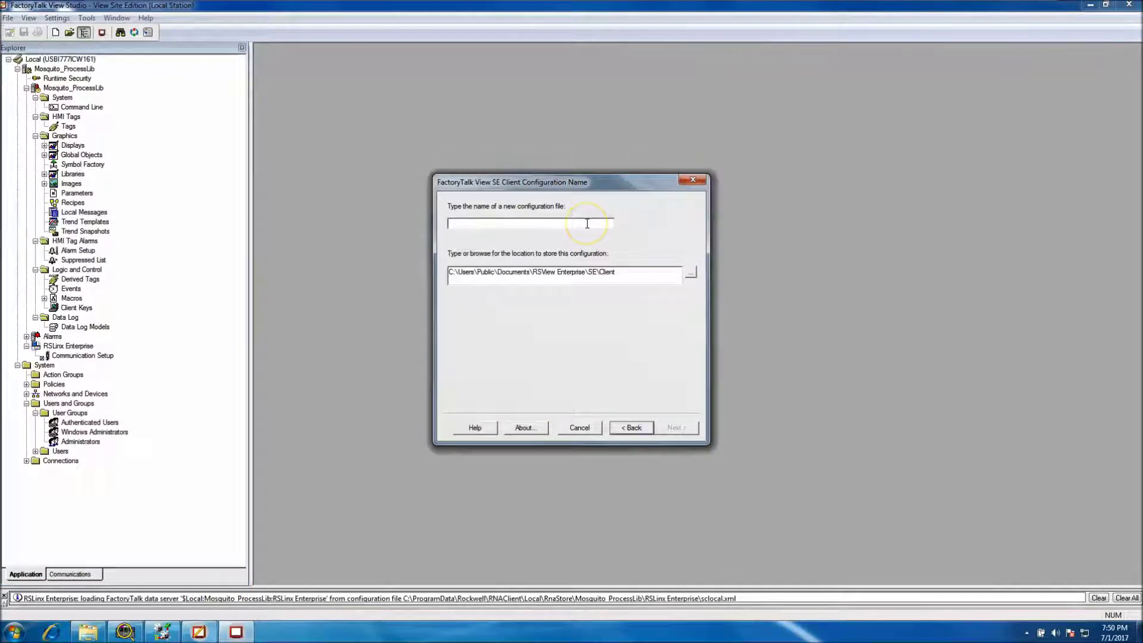
pyautogui.write('MosquitoClient')
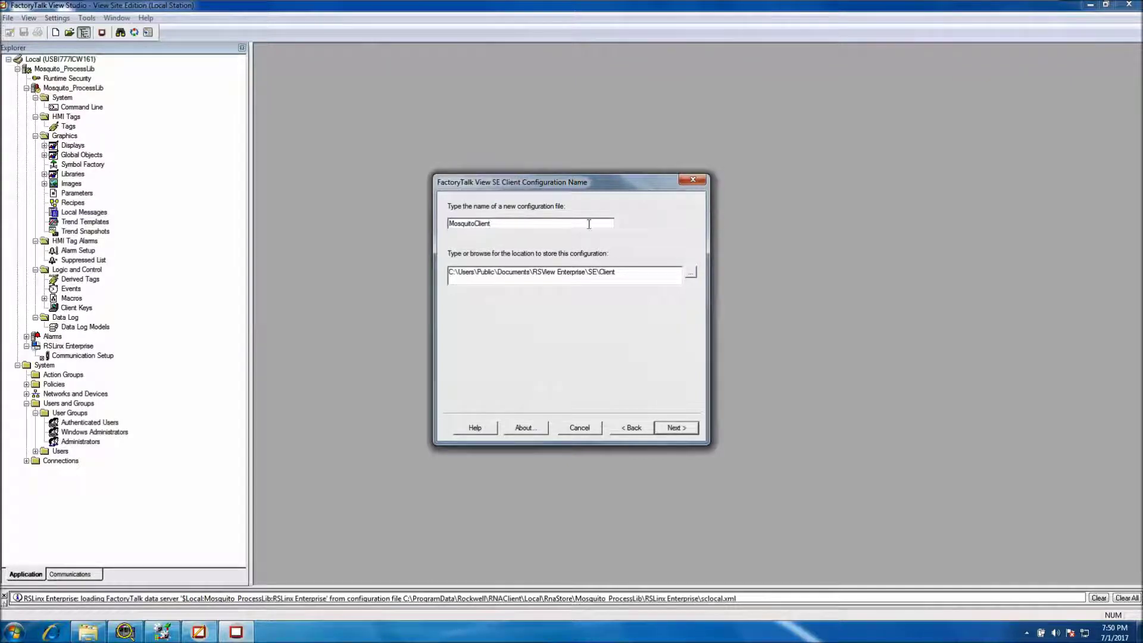
pyautogui.click(672, 428)
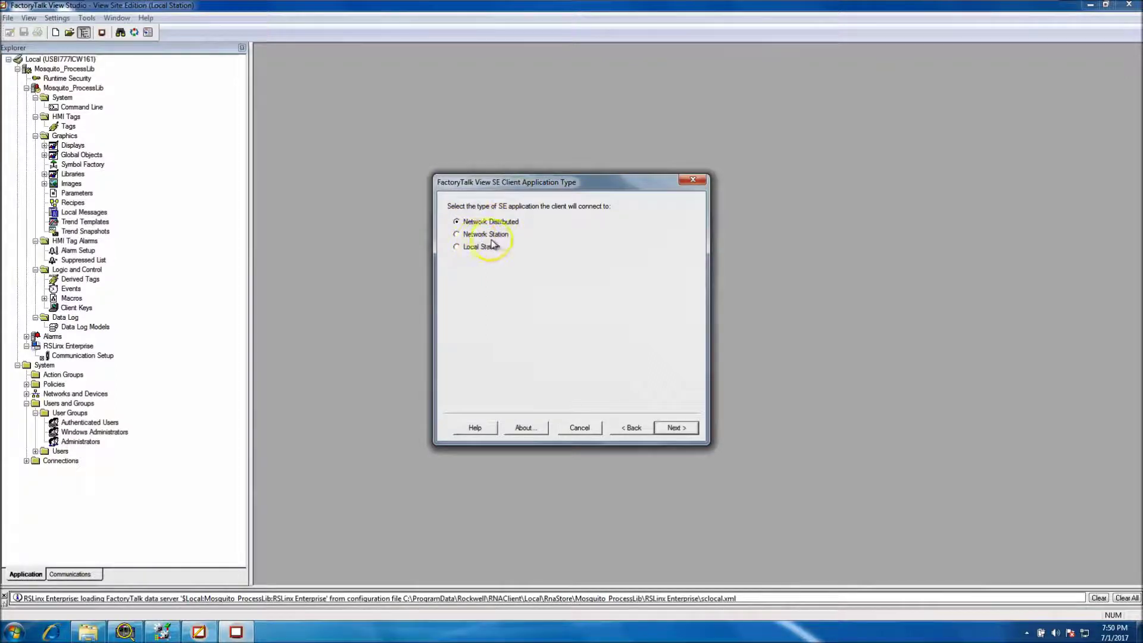
# Step: Set the client's application type to Local Station and choose Mosquito_ProcessLib as the application to connect to
pyautogui.click(460, 249)
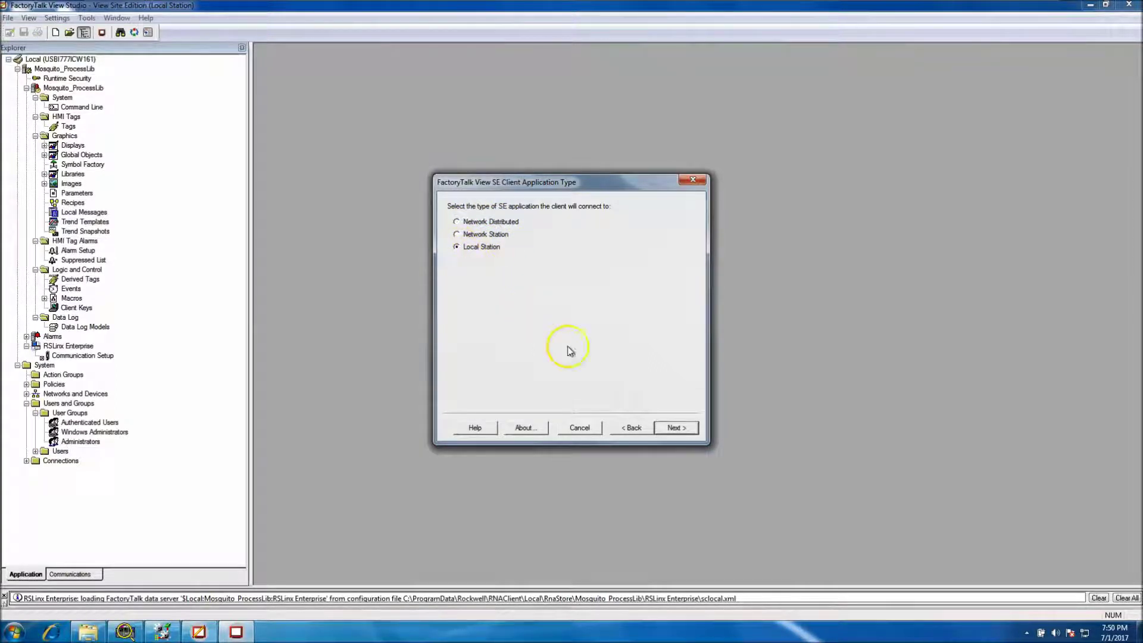
pyautogui.click(673, 428)
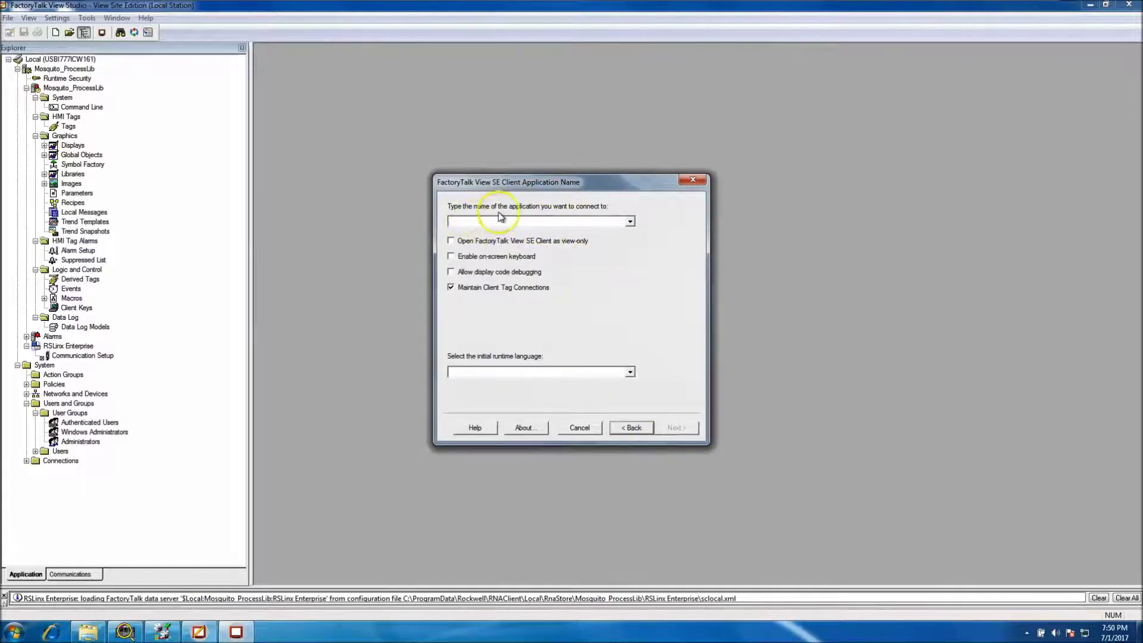
pyautogui.click(630, 225)
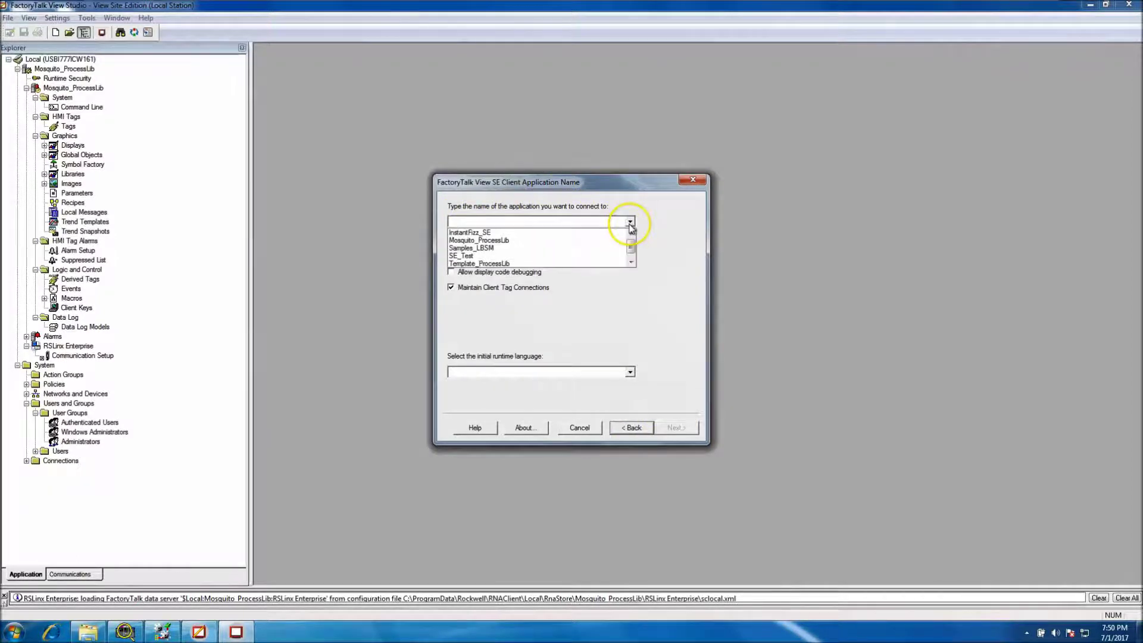
pyautogui.click(685, 243)
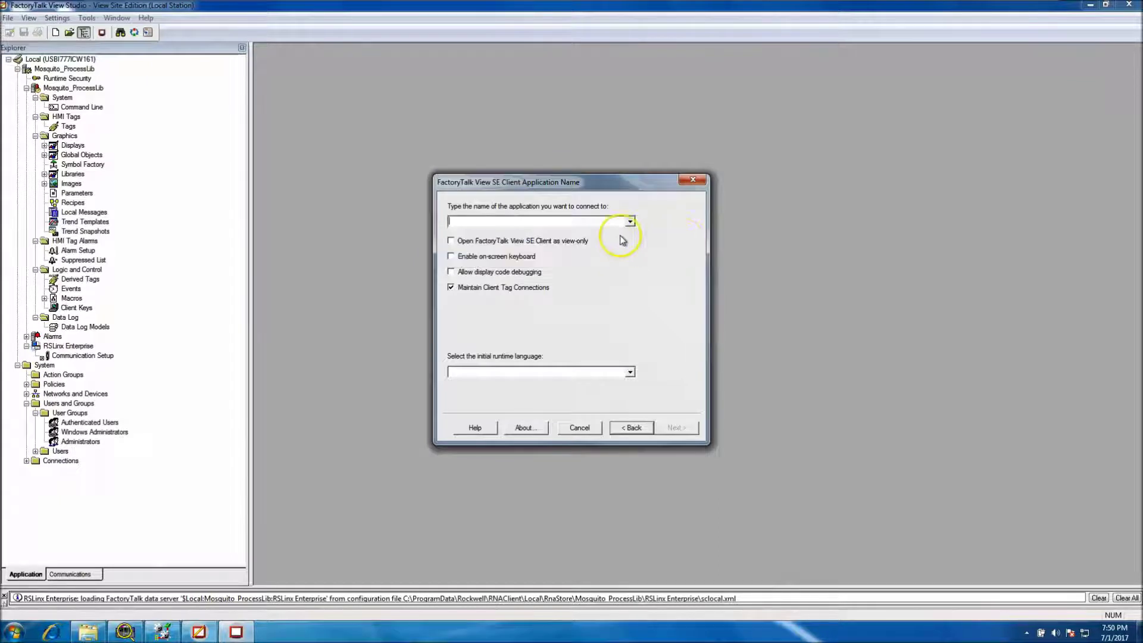
pyautogui.click(630, 222)
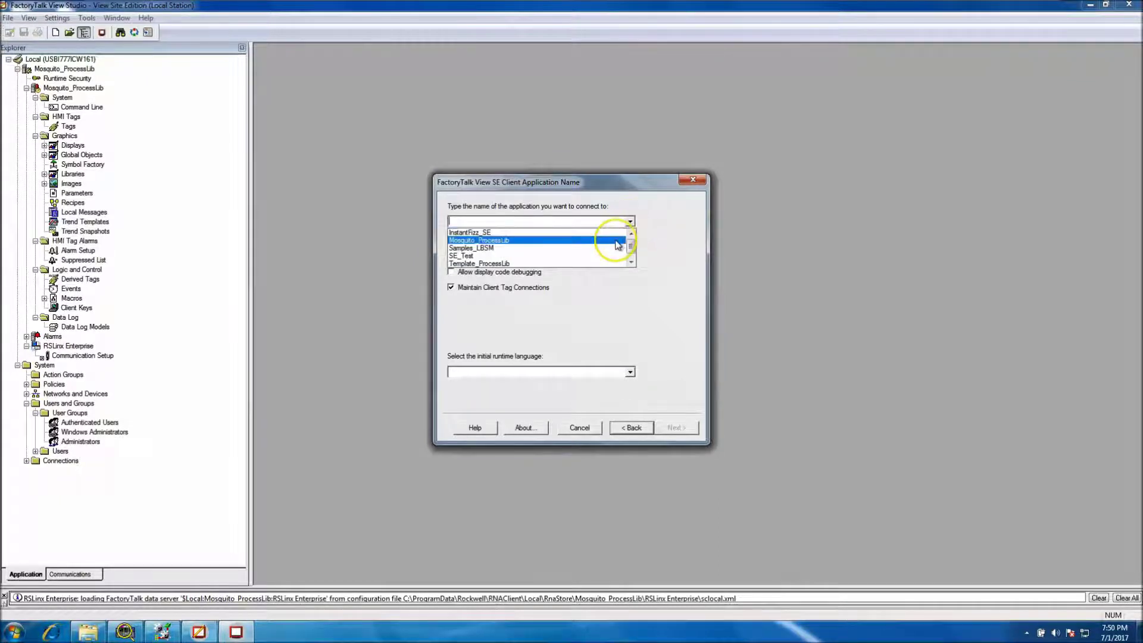
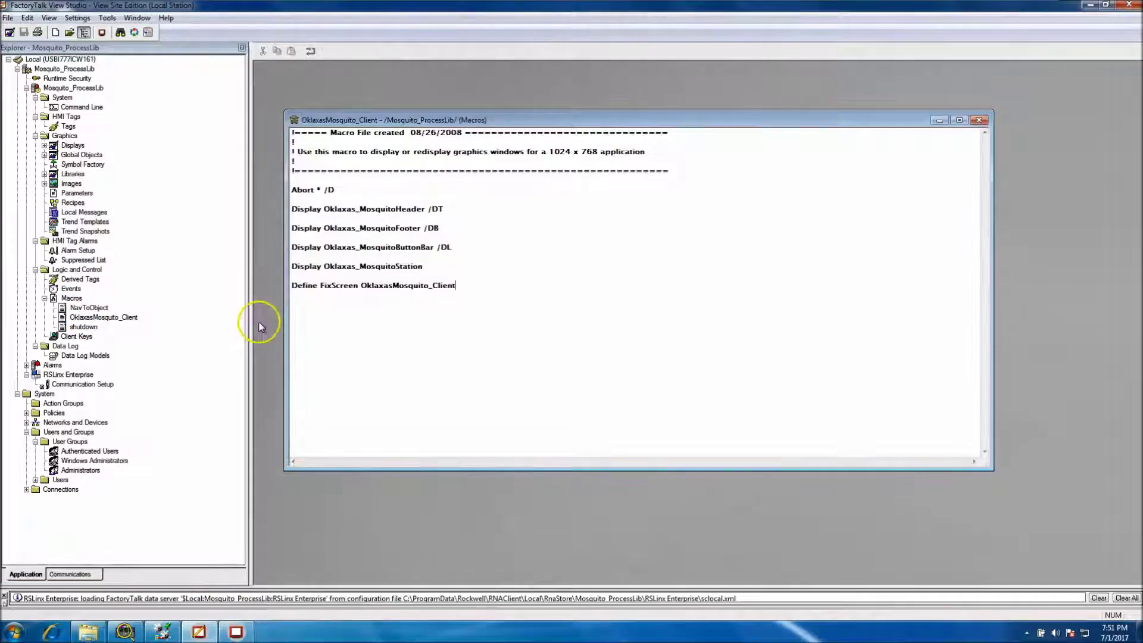
# Step: Close the open macro file and set the client's startup macro to OklaxasMosquito_Client and its shutdown macro to shutdown
pyautogui.click(979, 120)
pyautogui.click(236, 632)
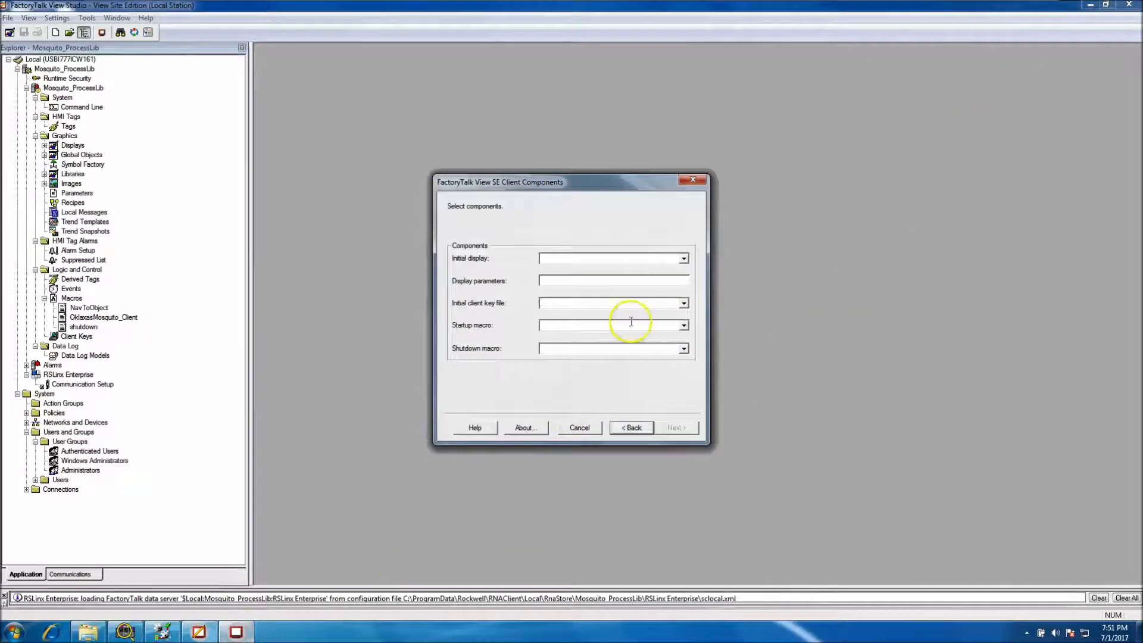
pyautogui.click(683, 325)
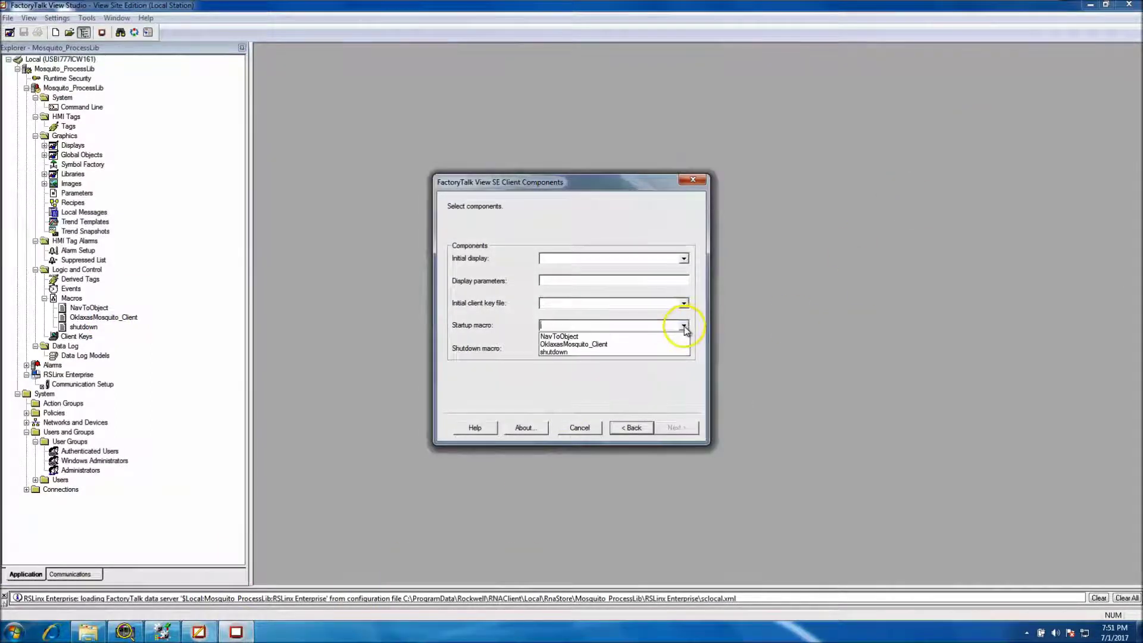
pyautogui.click(625, 344)
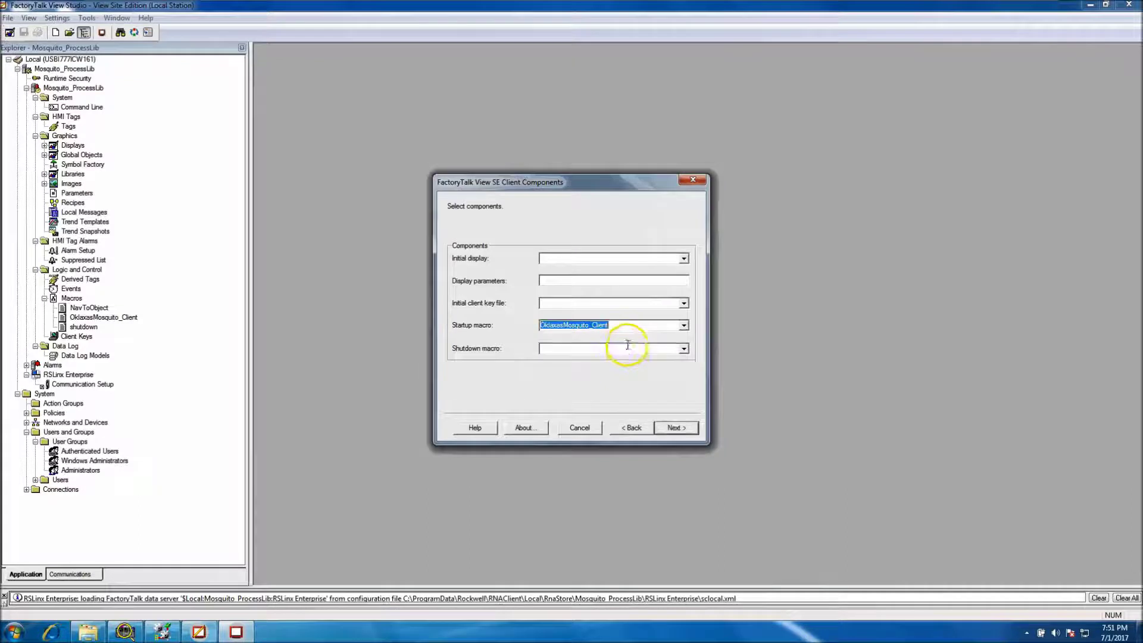
pyautogui.click(676, 429)
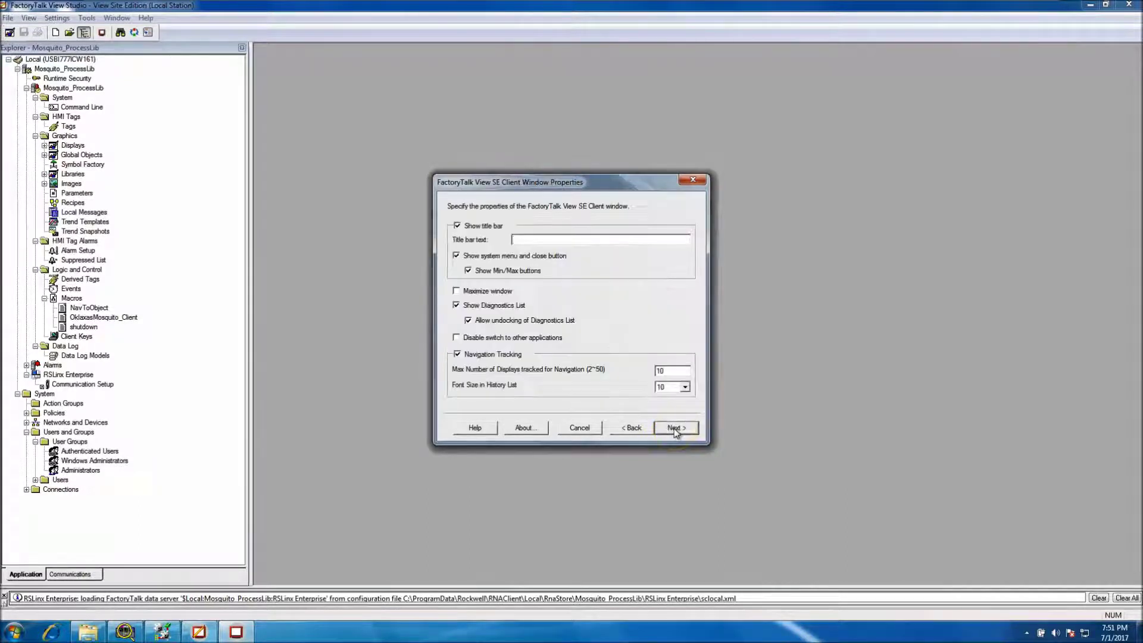
pyautogui.click(640, 428)
pyautogui.click(683, 349)
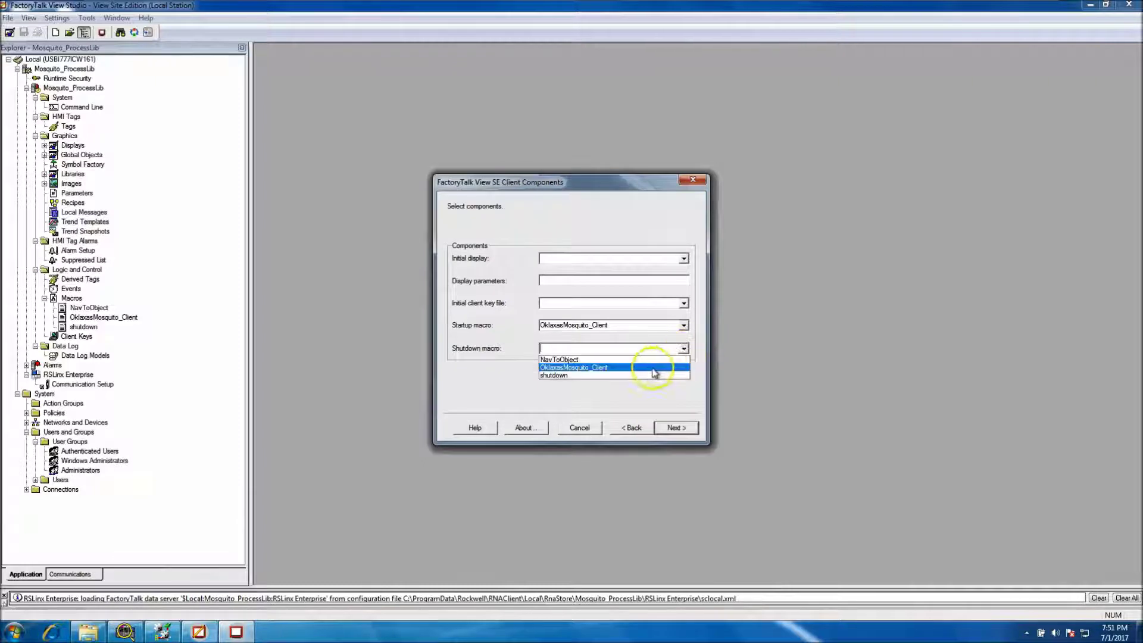
pyautogui.click(653, 376)
pyautogui.click(675, 428)
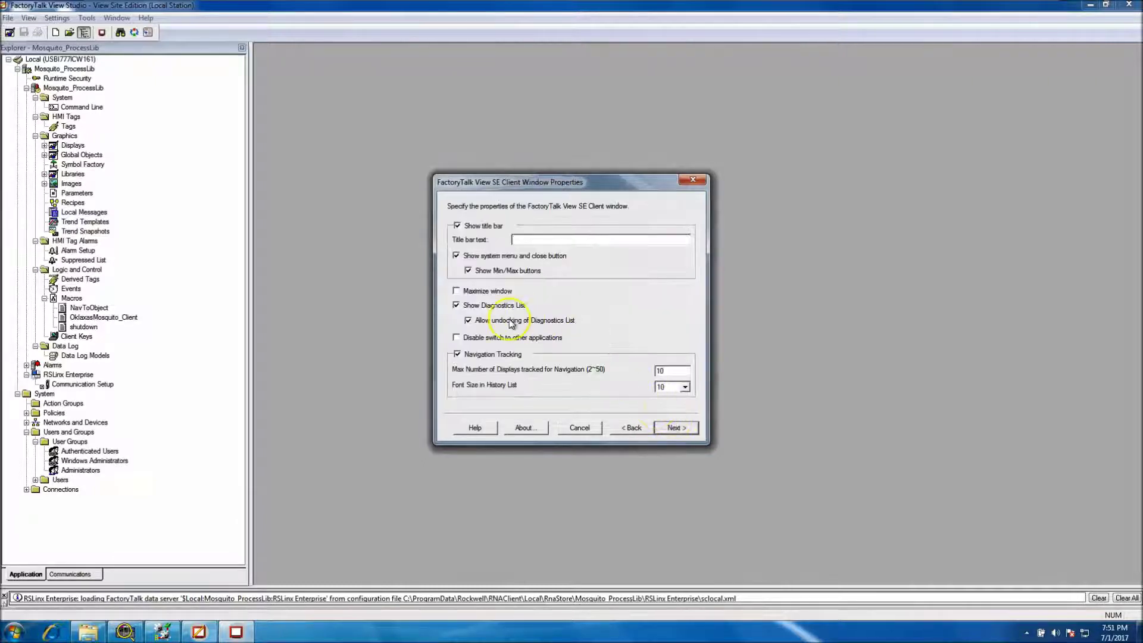
# Step: Set the client window to maximized without a title bar or Diagnostics List undocking, and save the configuration and open the client
pyautogui.click(456, 227)
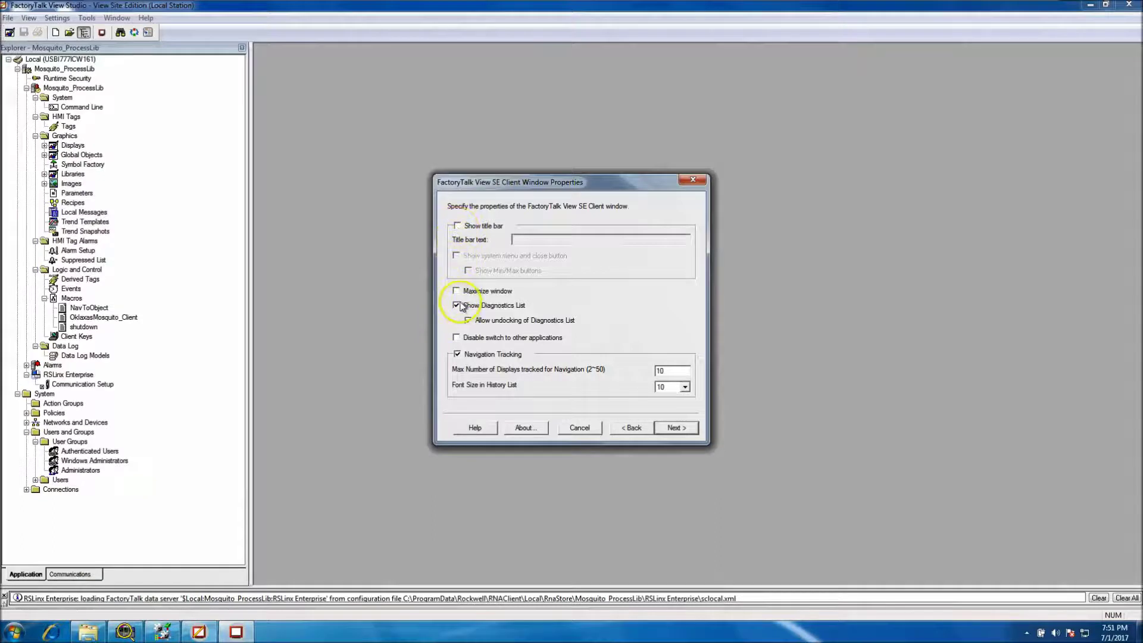
pyautogui.click(468, 320)
pyautogui.click(456, 292)
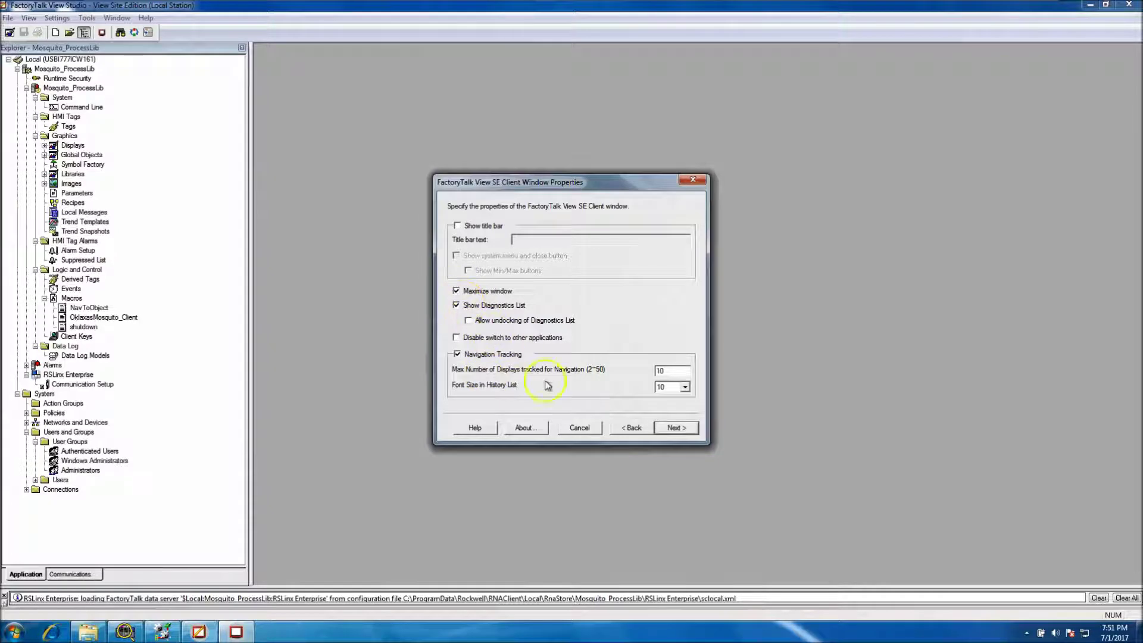
pyautogui.click(675, 428)
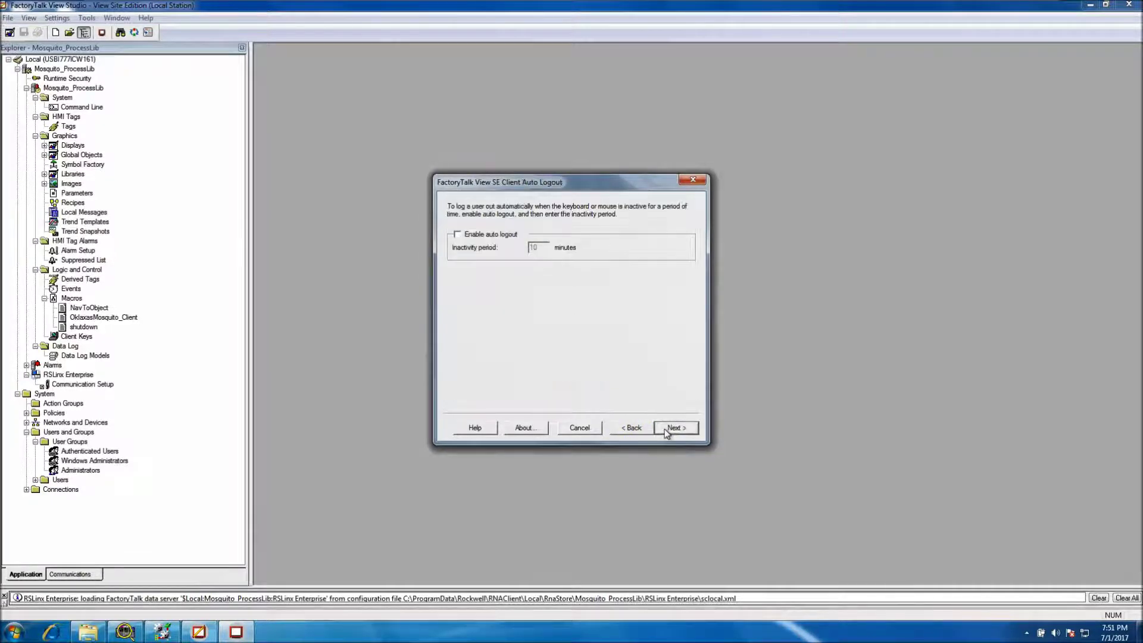
pyautogui.click(667, 431)
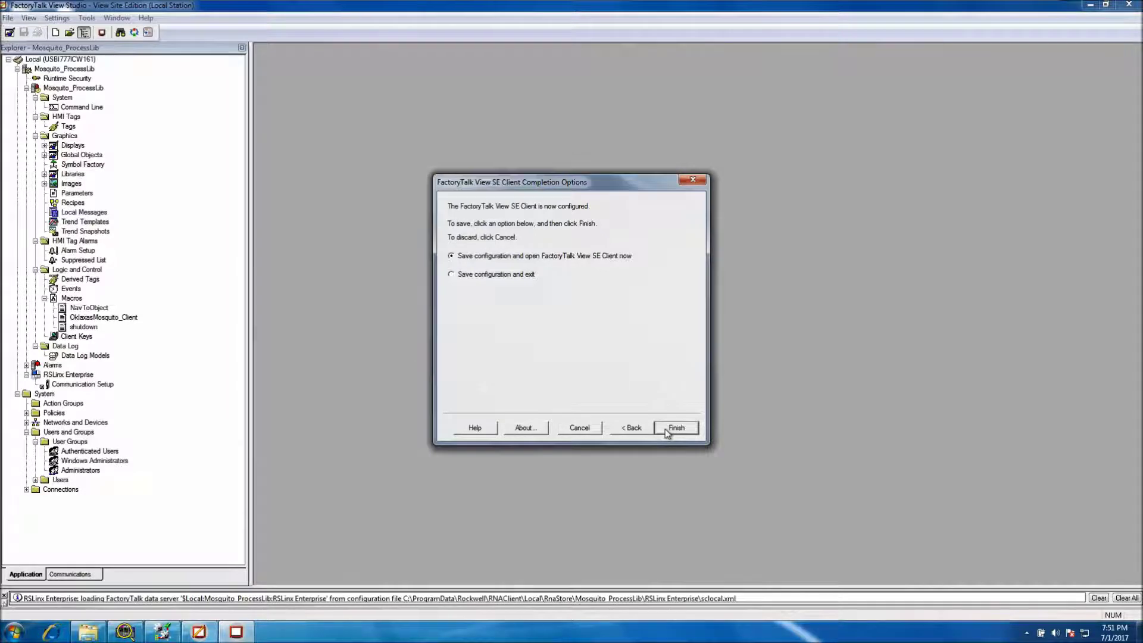
pyautogui.click(668, 429)
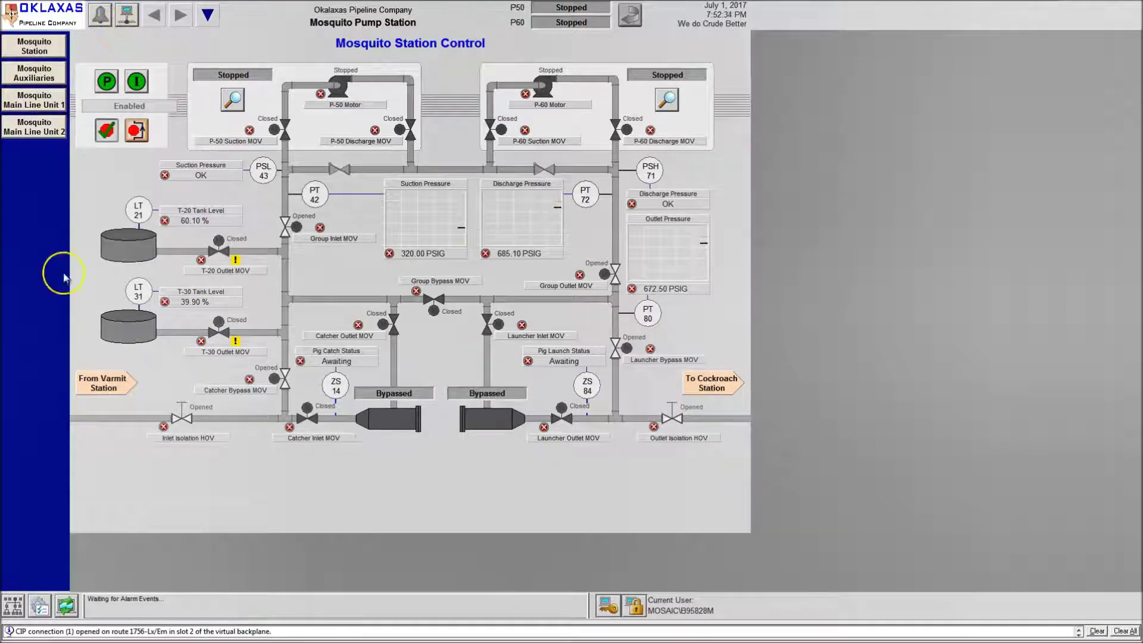
# Step: Look through the station displays using the display map and view Mosquito Main Line Unit 1
pyautogui.click(13, 606)
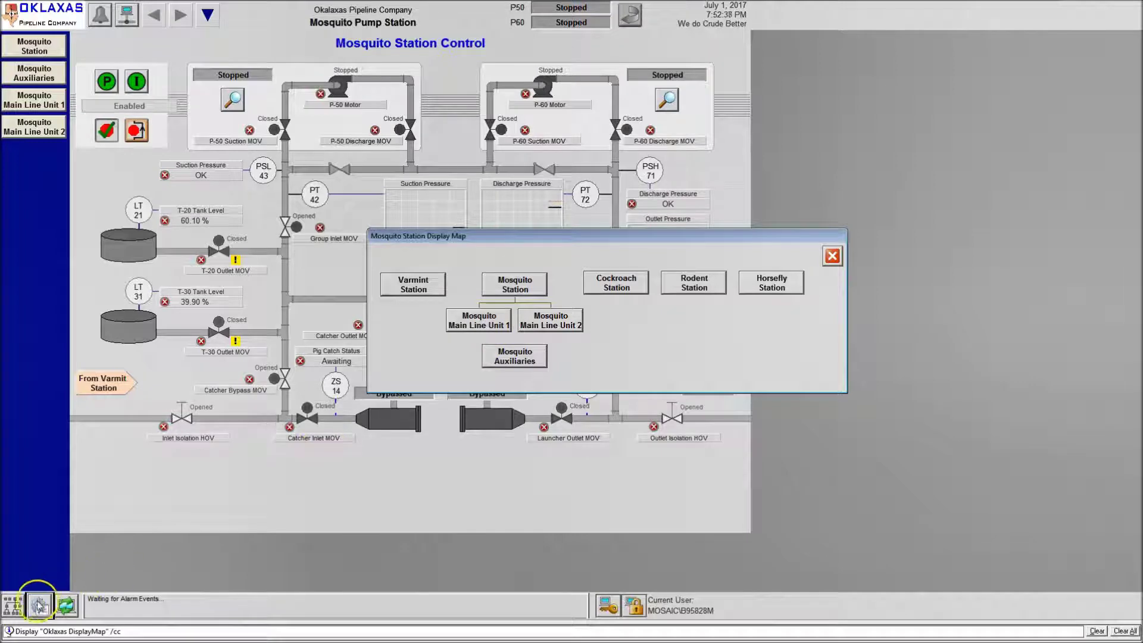
pyautogui.click(477, 320)
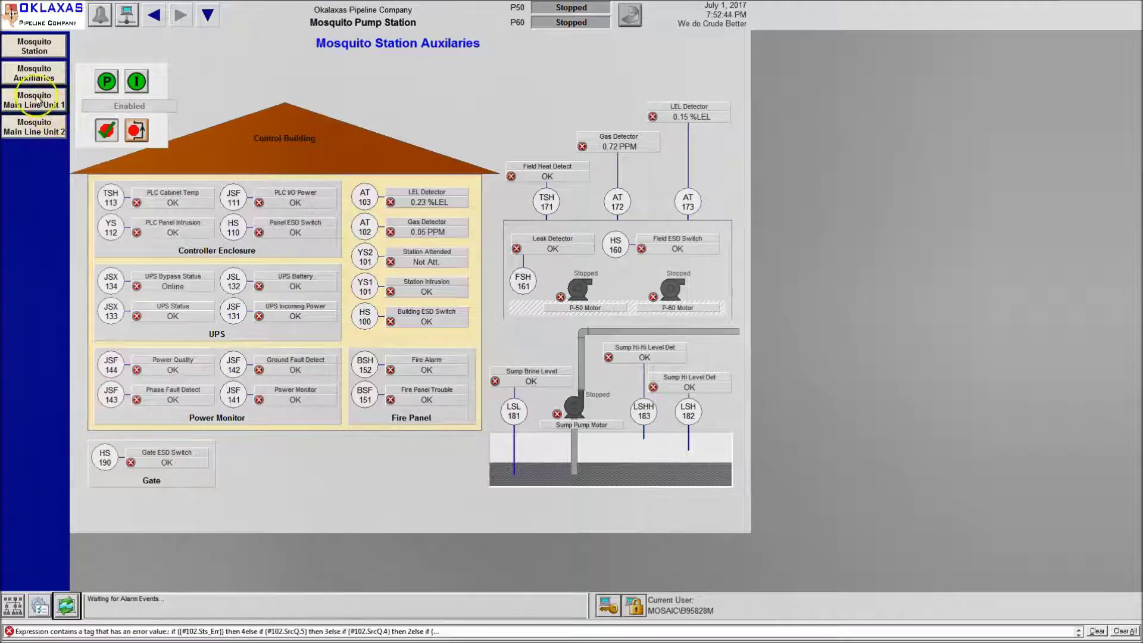
pyautogui.click(36, 100)
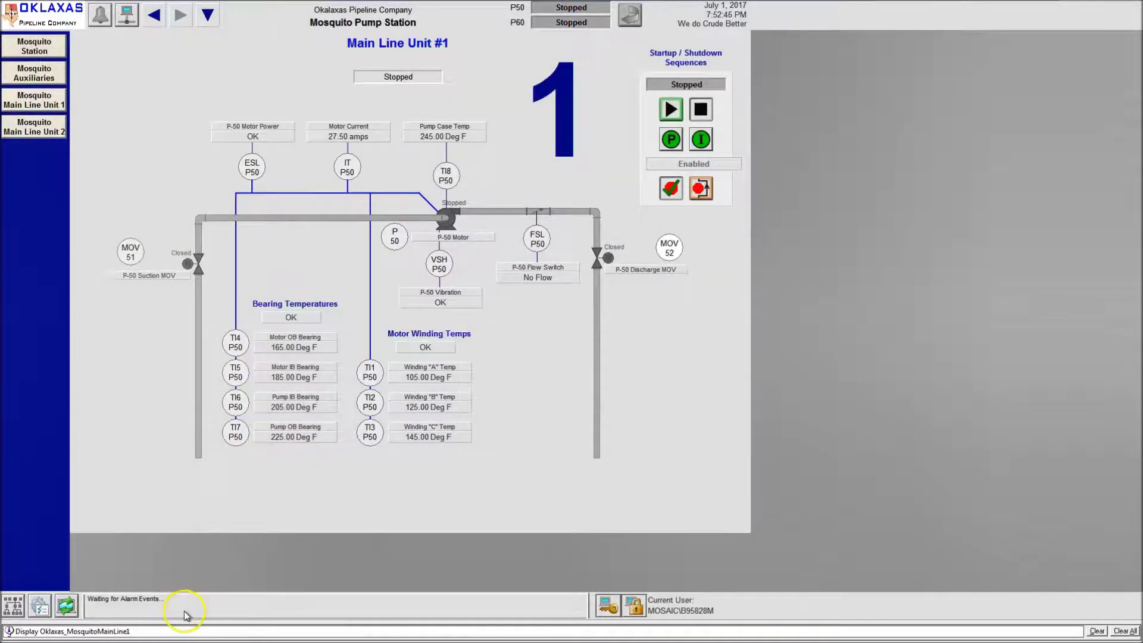
# Step: Open the station's alarm summary and reset the alarms
pyautogui.click(99, 14)
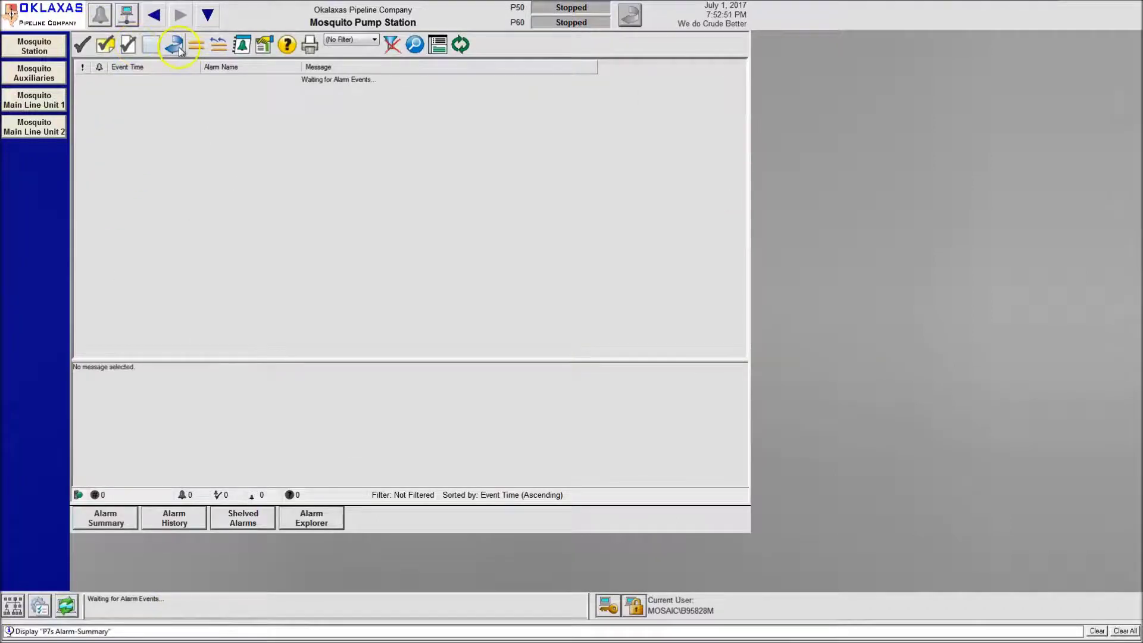
pyautogui.click(179, 50)
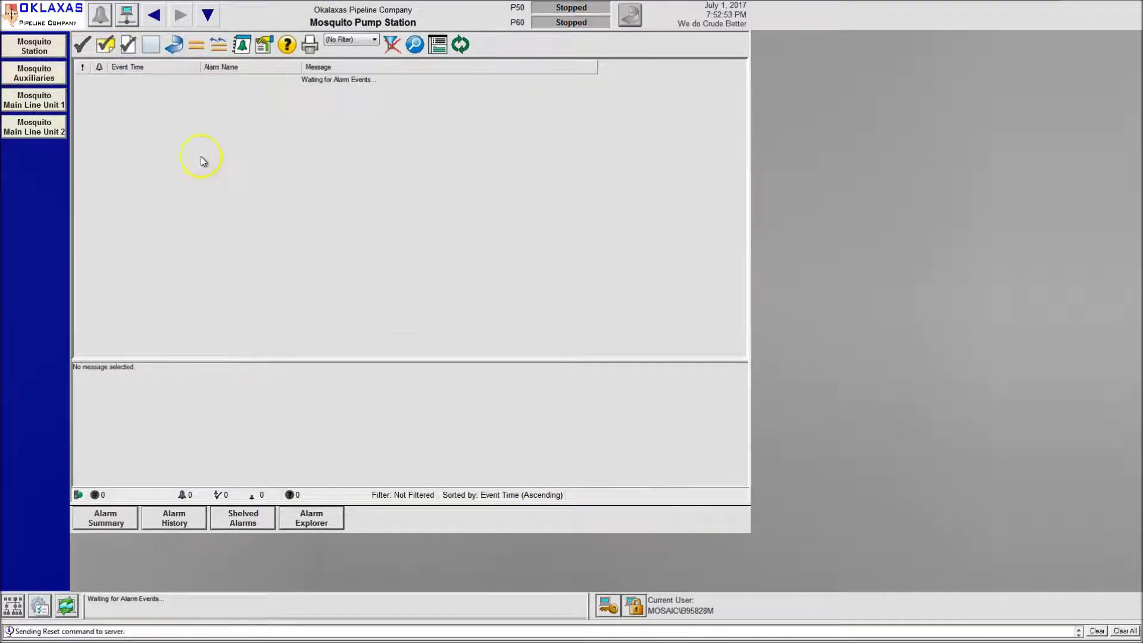
# Step: Start the pump units of Mosquito Main Line Unit 1 and Unit 2 and confirm the start requests
pyautogui.click(58, 97)
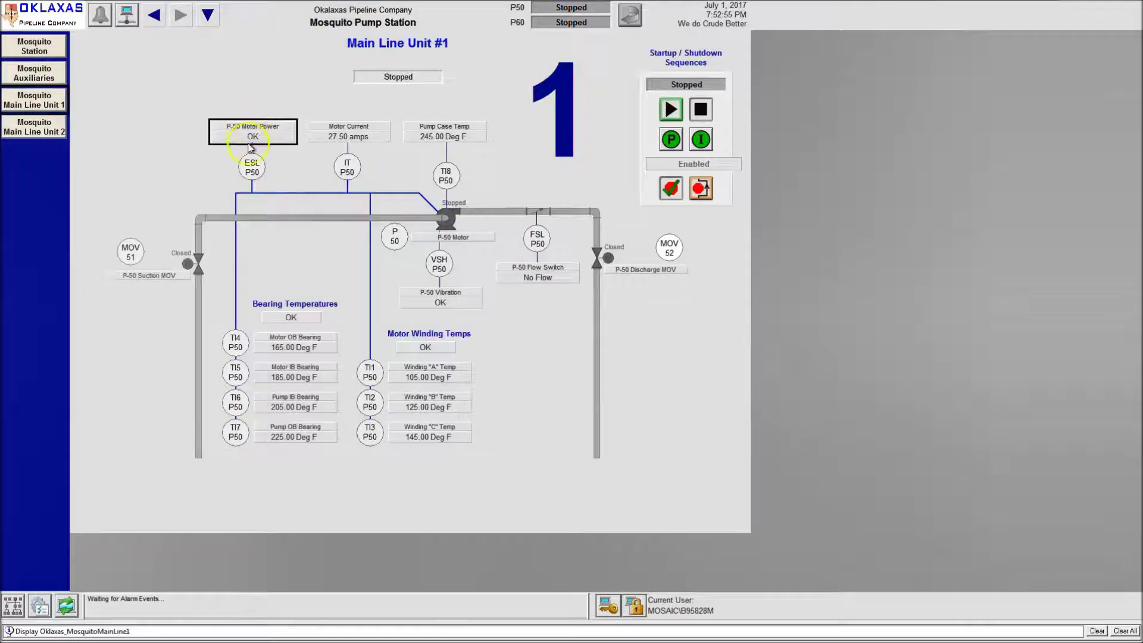
pyautogui.click(669, 110)
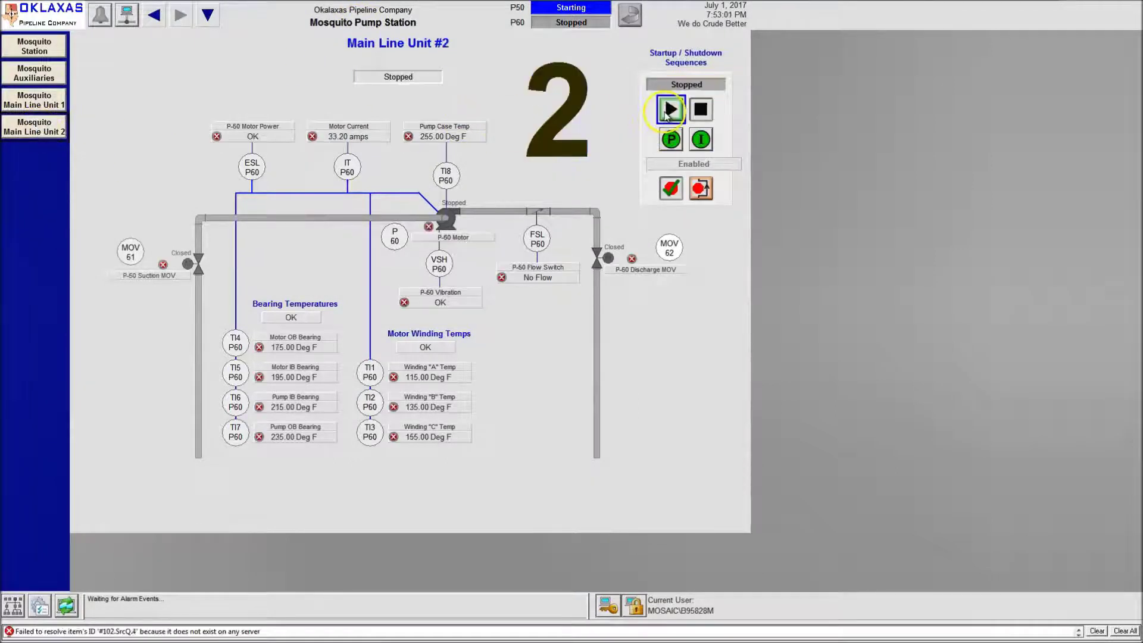
pyautogui.click(671, 110)
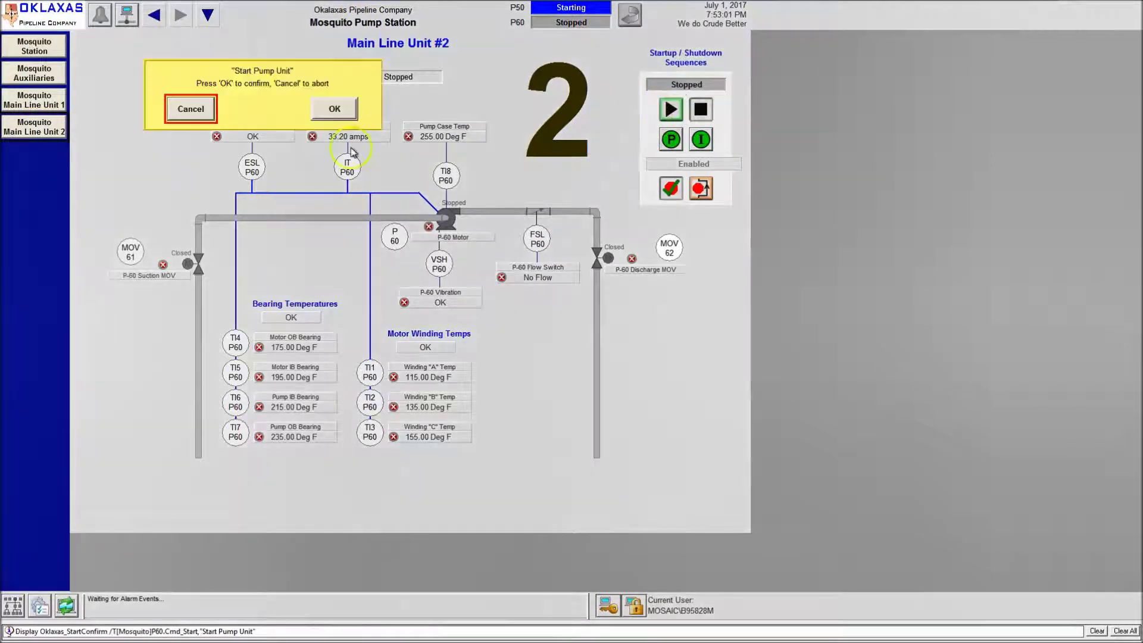
pyautogui.click(335, 110)
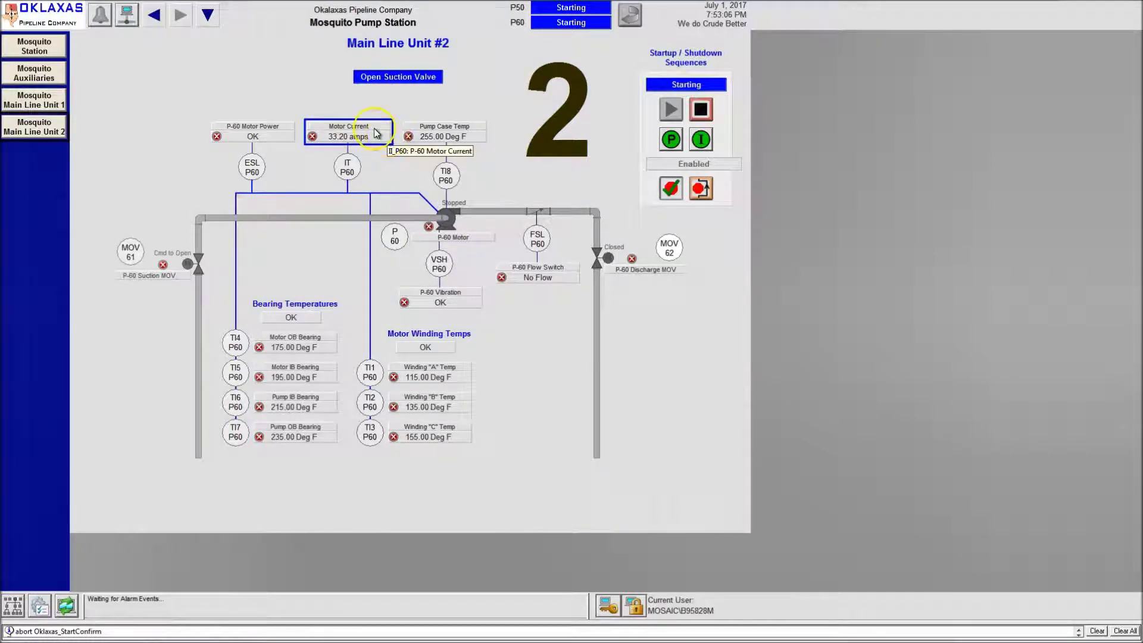
# Step: Follow the Unit 1 startup from the station overview and inspect the P-50 motor and P-50 discharge valve faceplates
pyautogui.click(41, 49)
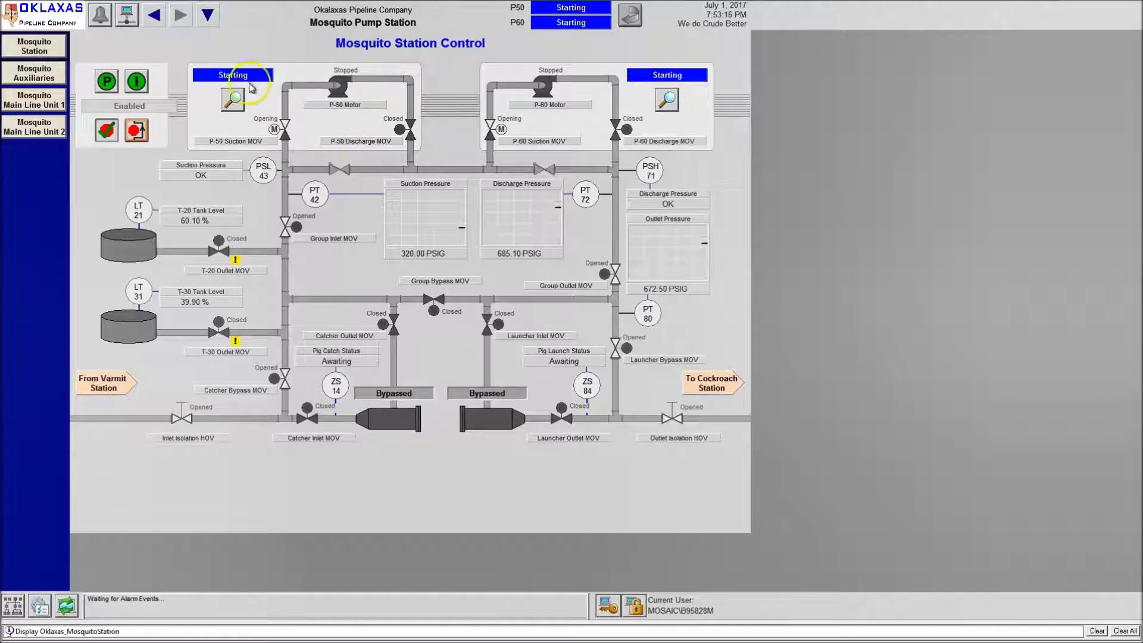
pyautogui.click(233, 100)
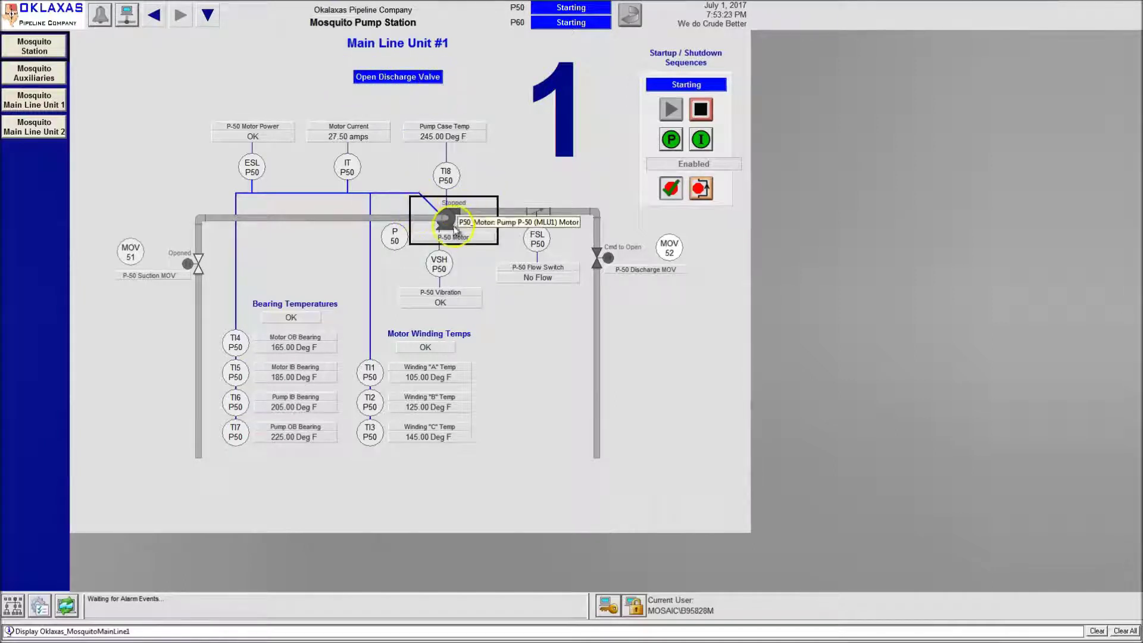
pyautogui.click(390, 241)
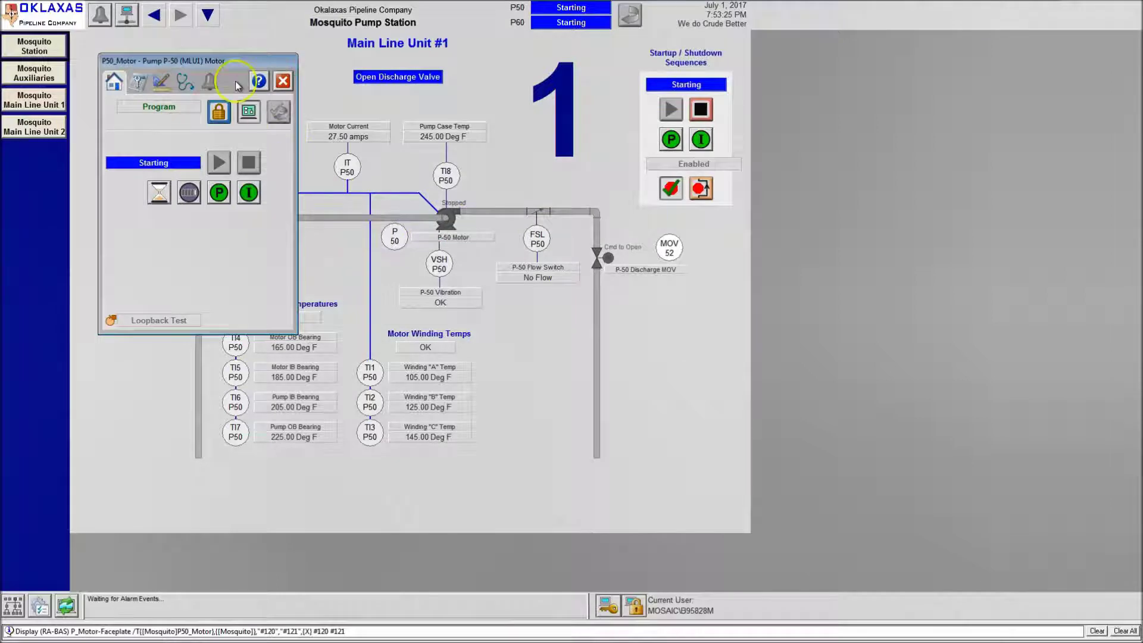
pyautogui.moveTo(231, 62); pyautogui.dragTo(697, 256)
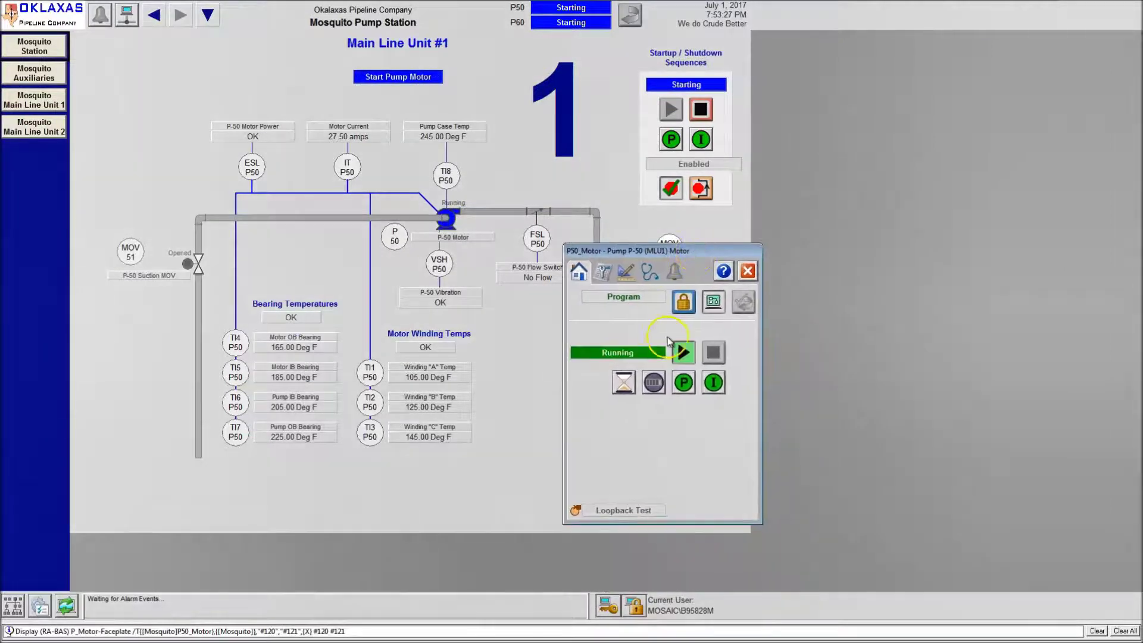
pyautogui.click(746, 271)
pyautogui.click(597, 256)
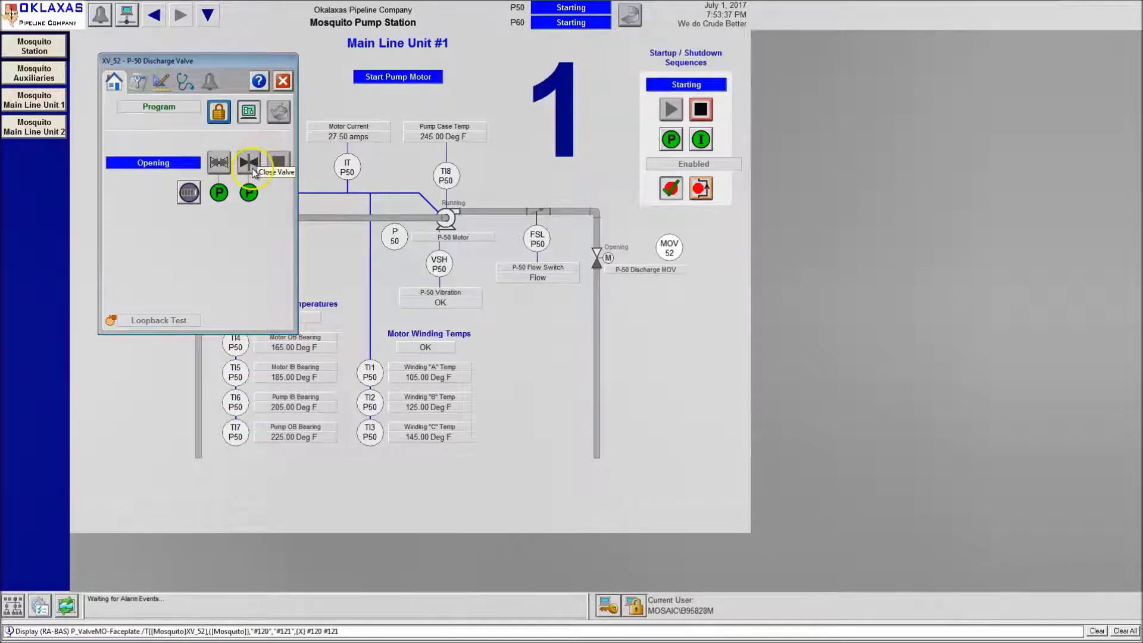
pyautogui.click(283, 81)
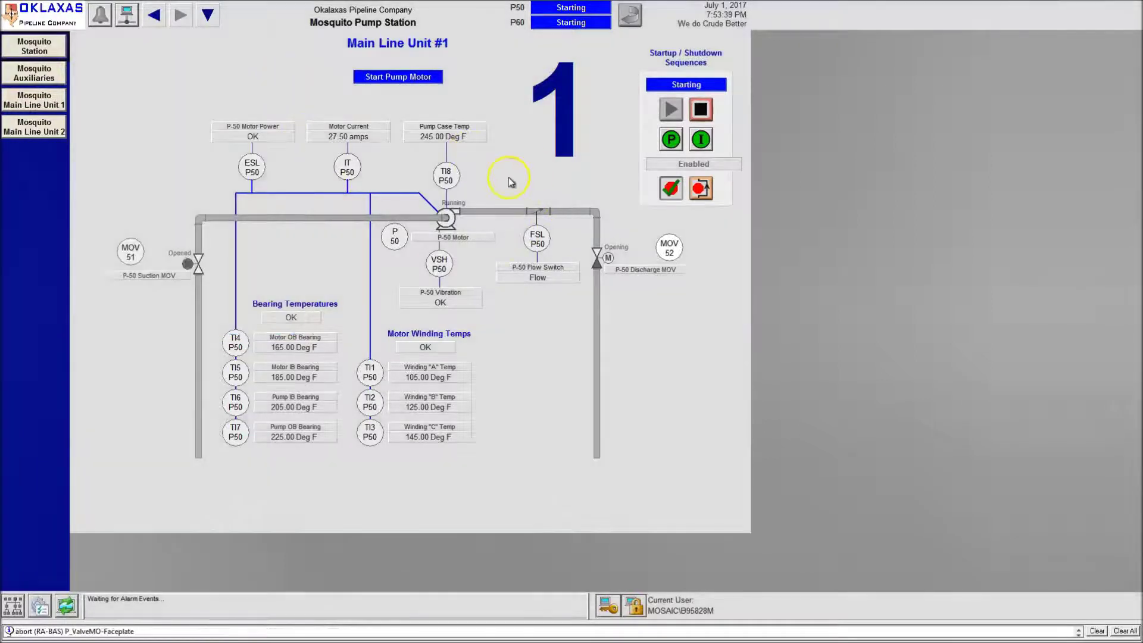
# Step: Return to the station overview and review the P-50 suction valve's maintenance, engineering, diagnostics and alarm settings in its faceplate
pyautogui.click(42, 24)
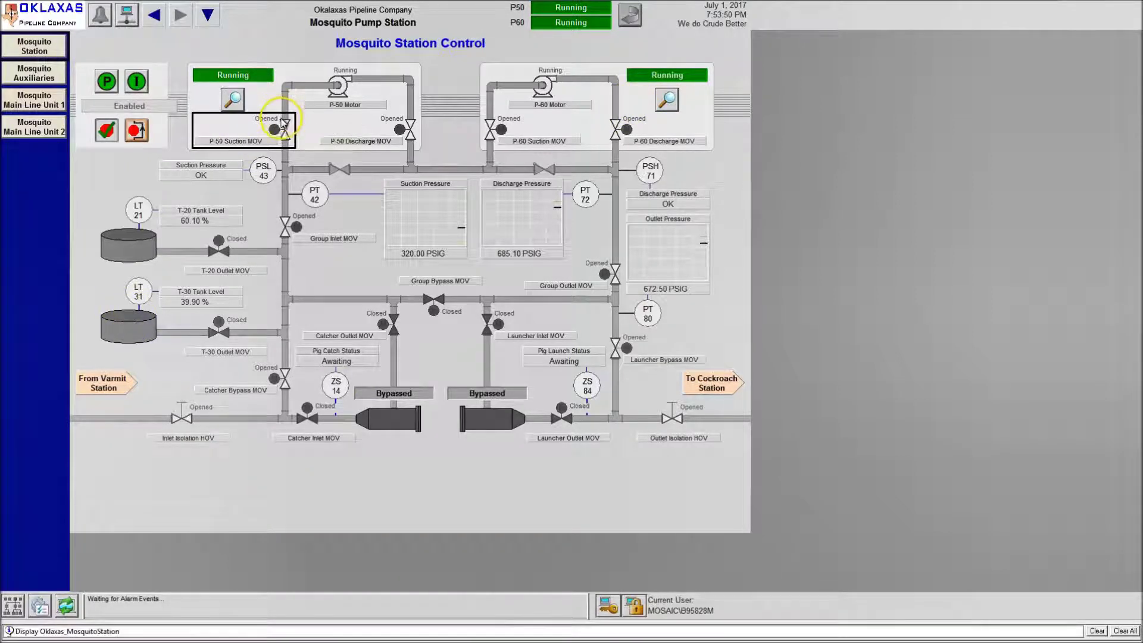
pyautogui.click(285, 127)
pyautogui.moveTo(216, 60); pyautogui.dragTo(302, 214)
pyautogui.click(227, 236)
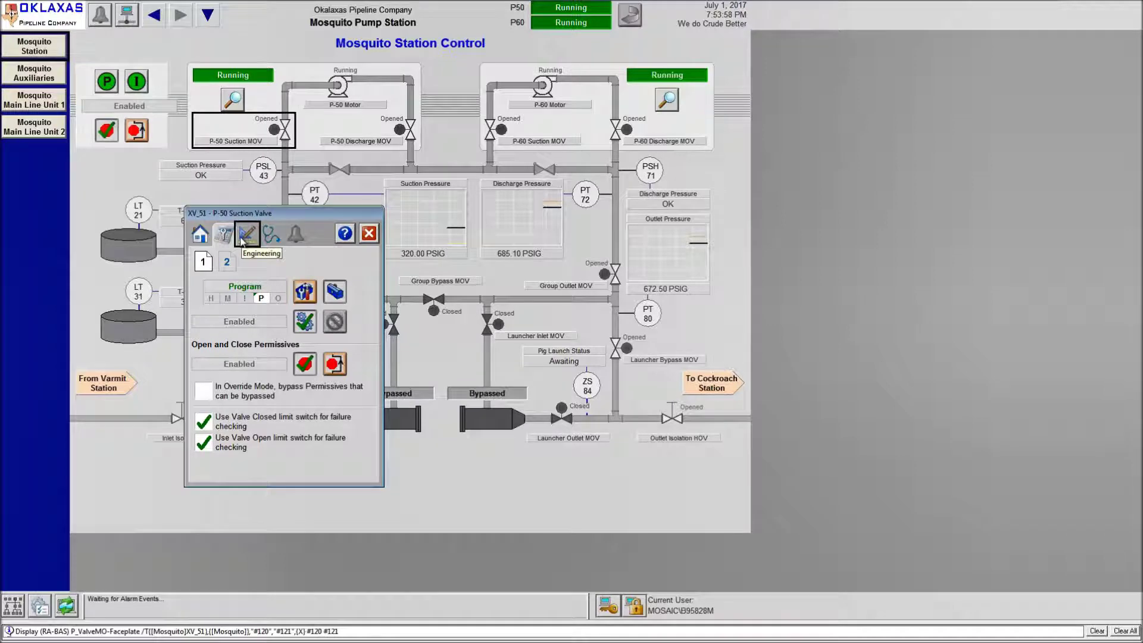
pyautogui.click(115, 574)
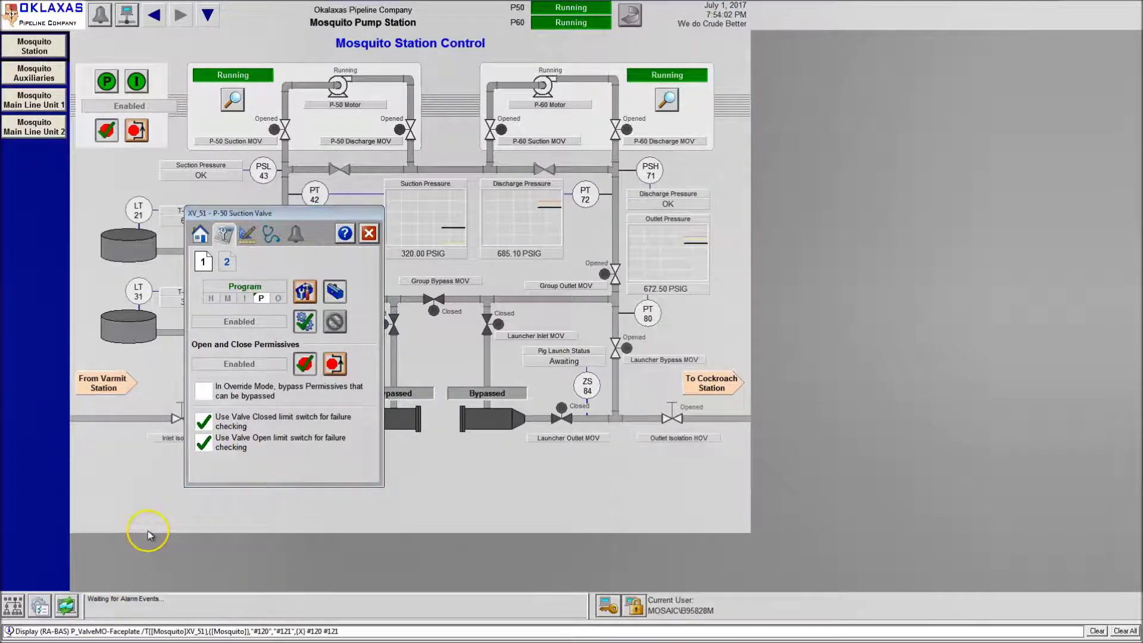
pyautogui.click(247, 234)
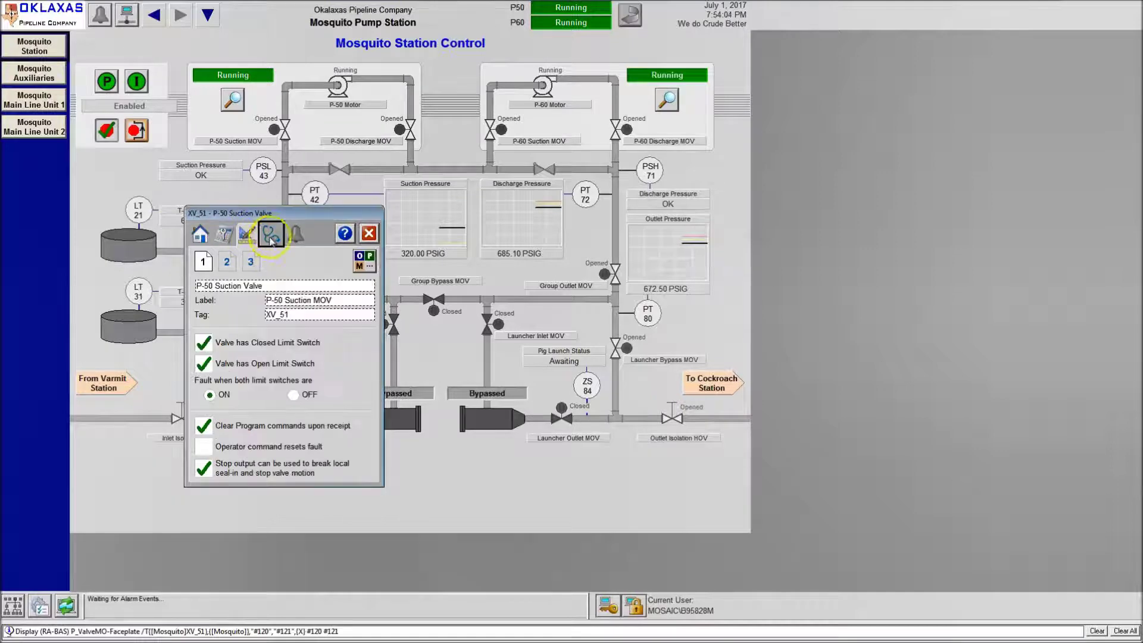
pyautogui.click(272, 236)
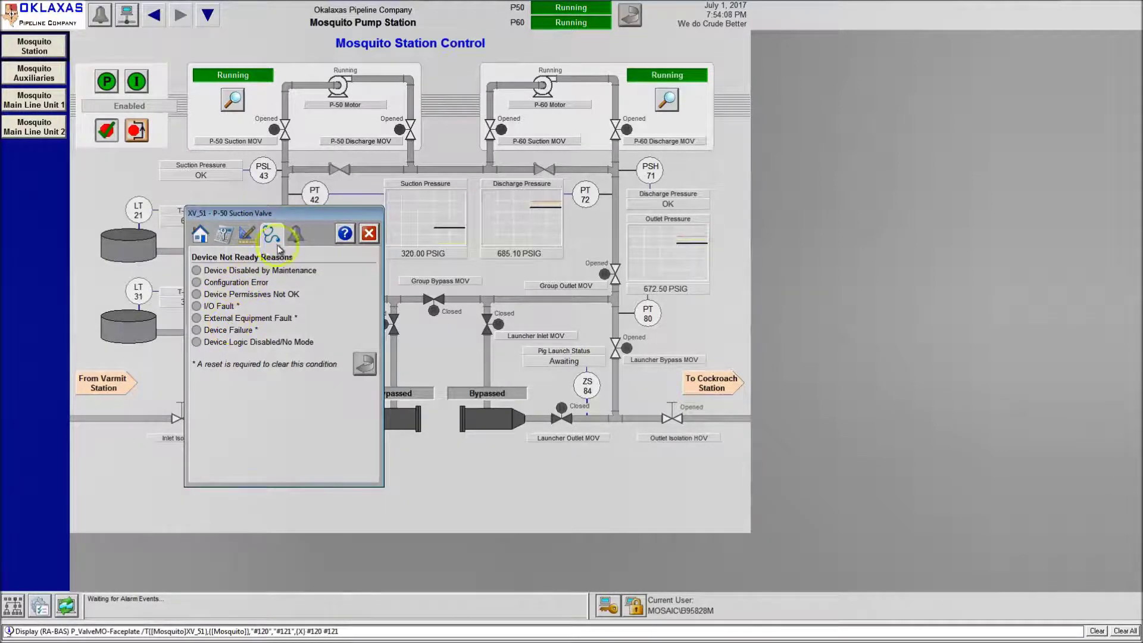
pyautogui.click(296, 234)
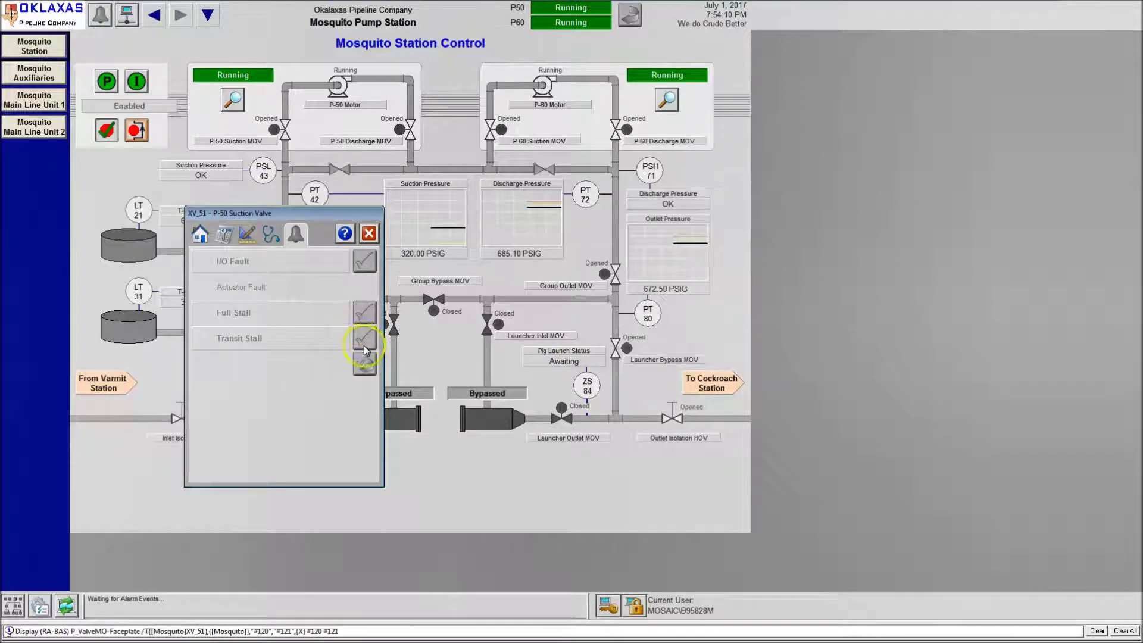
# Step: In the P-50 suction valve's mode configuration, set the default mode used without mode requests to Operator
pyautogui.click(247, 234)
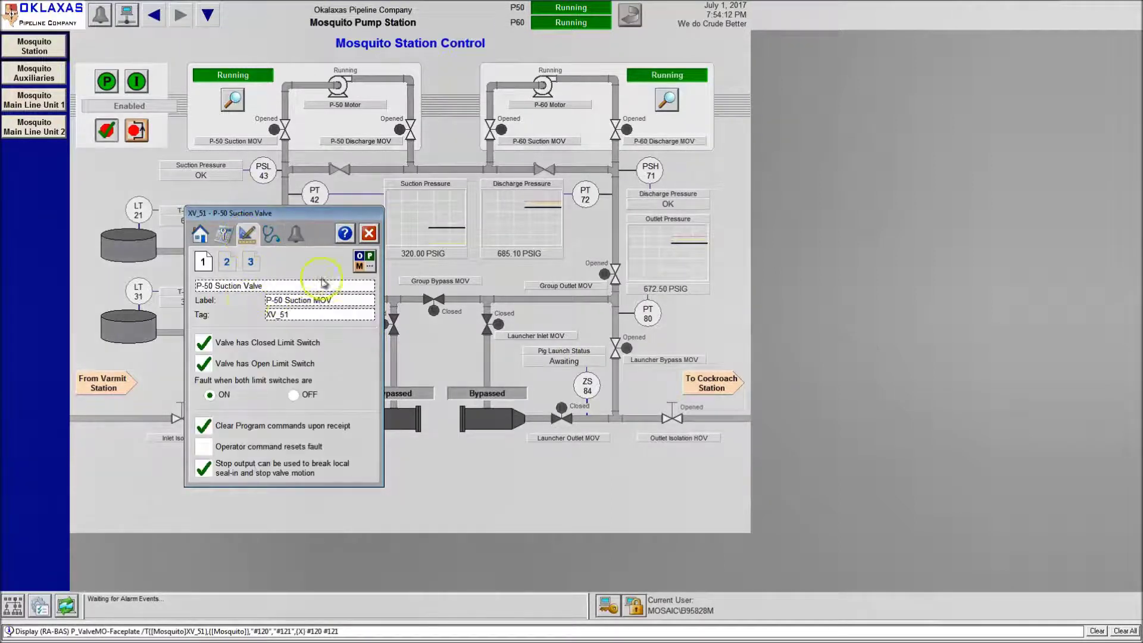
pyautogui.click(365, 261)
pyautogui.click(241, 171)
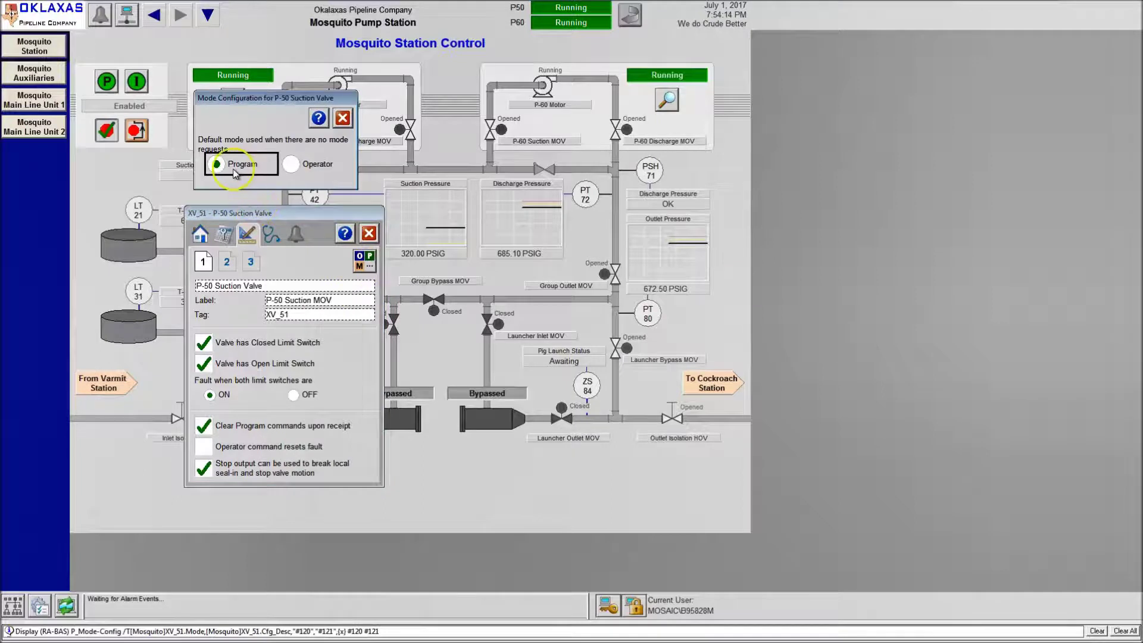
pyautogui.click(342, 117)
pyautogui.click(364, 261)
pyautogui.click(291, 170)
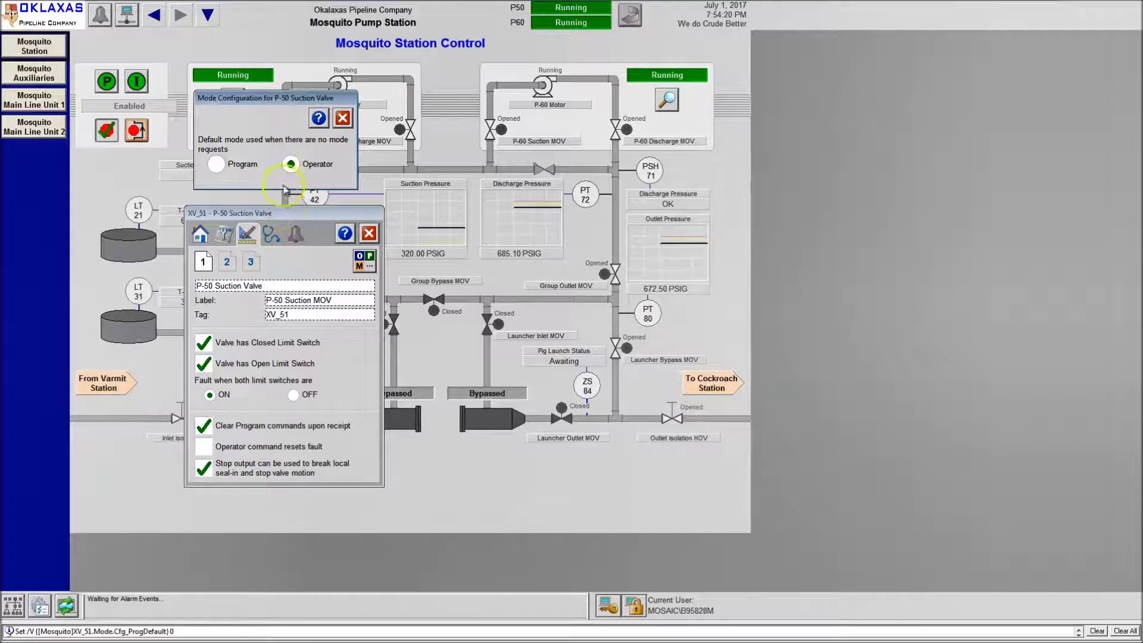
# Step: Lock the P-50 suction valve in Operator mode, cycle it closed and open, and close its faceplate and mode configuration
pyautogui.click(203, 237)
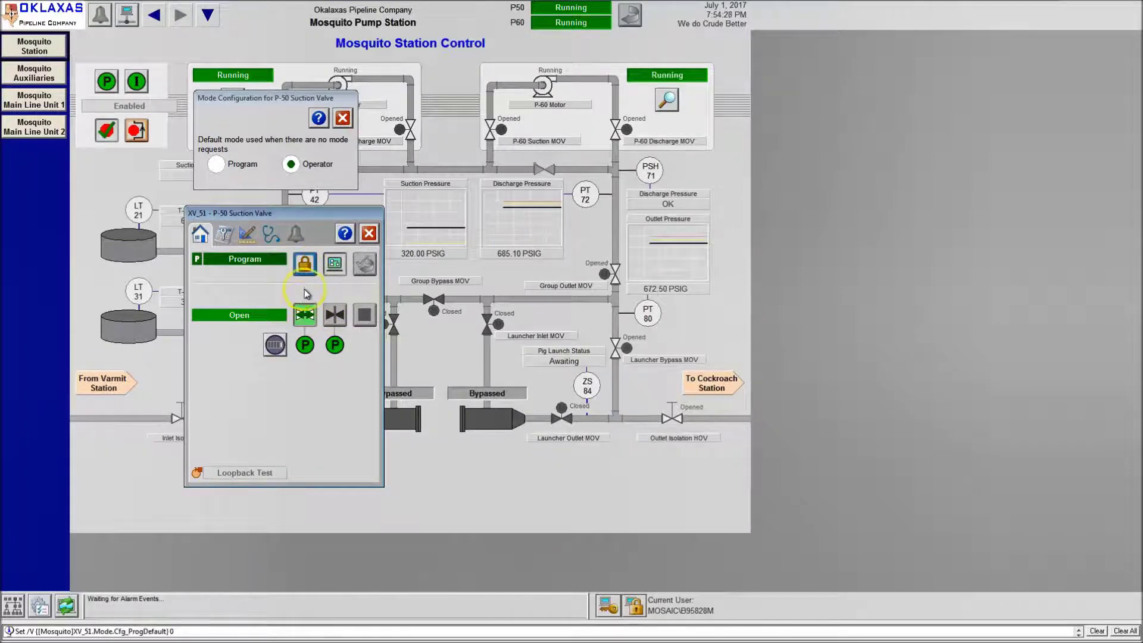
pyautogui.click(334, 265)
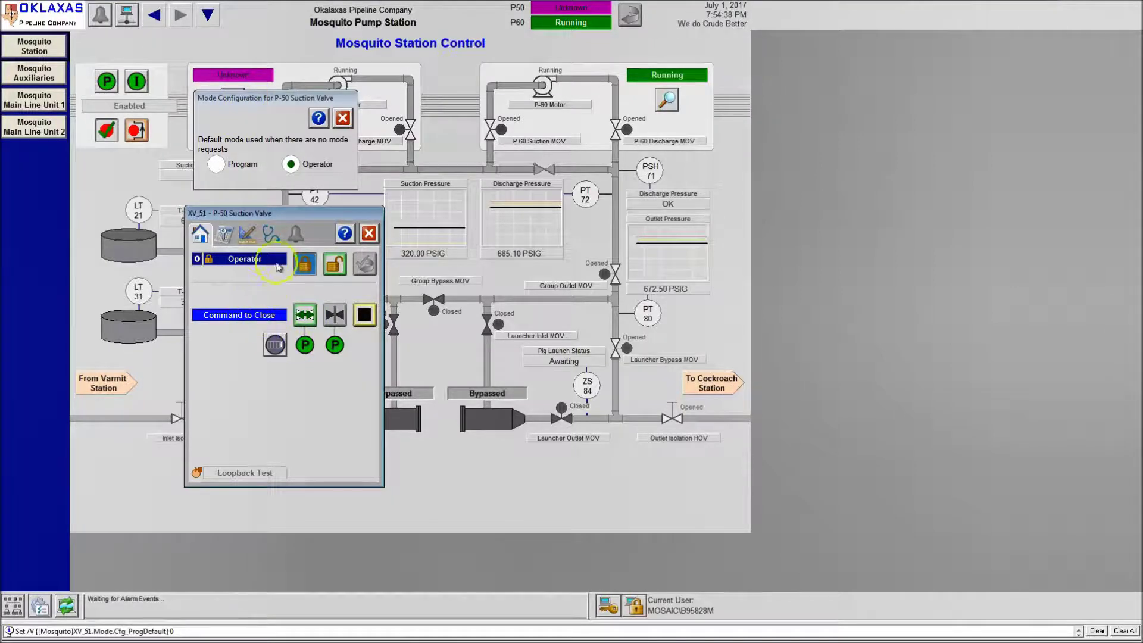
pyautogui.click(225, 233)
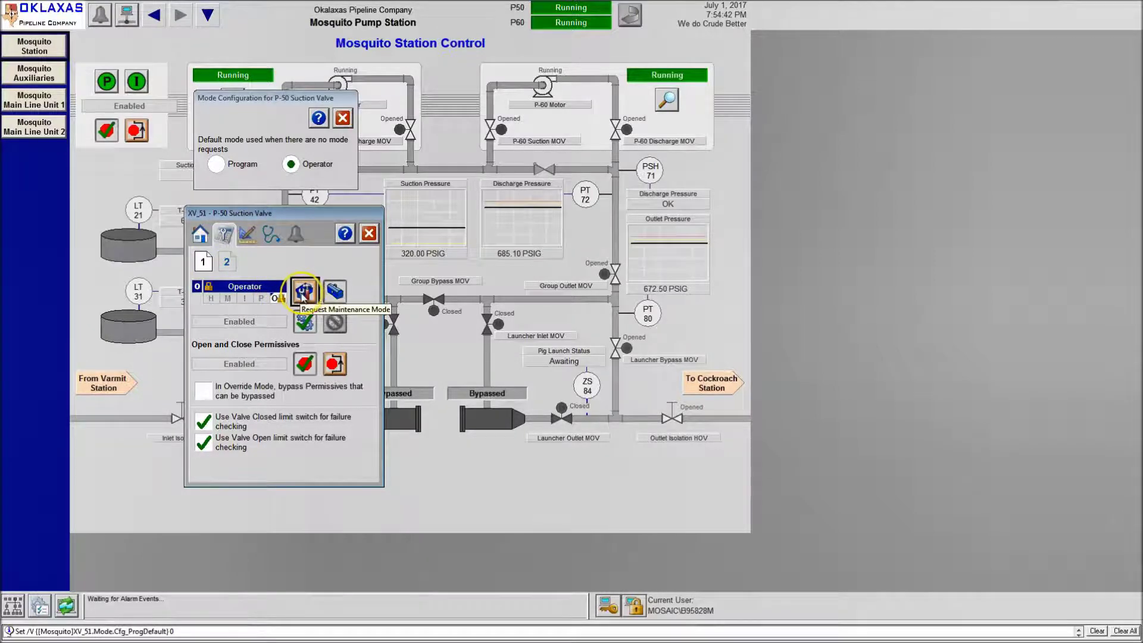
pyautogui.click(201, 234)
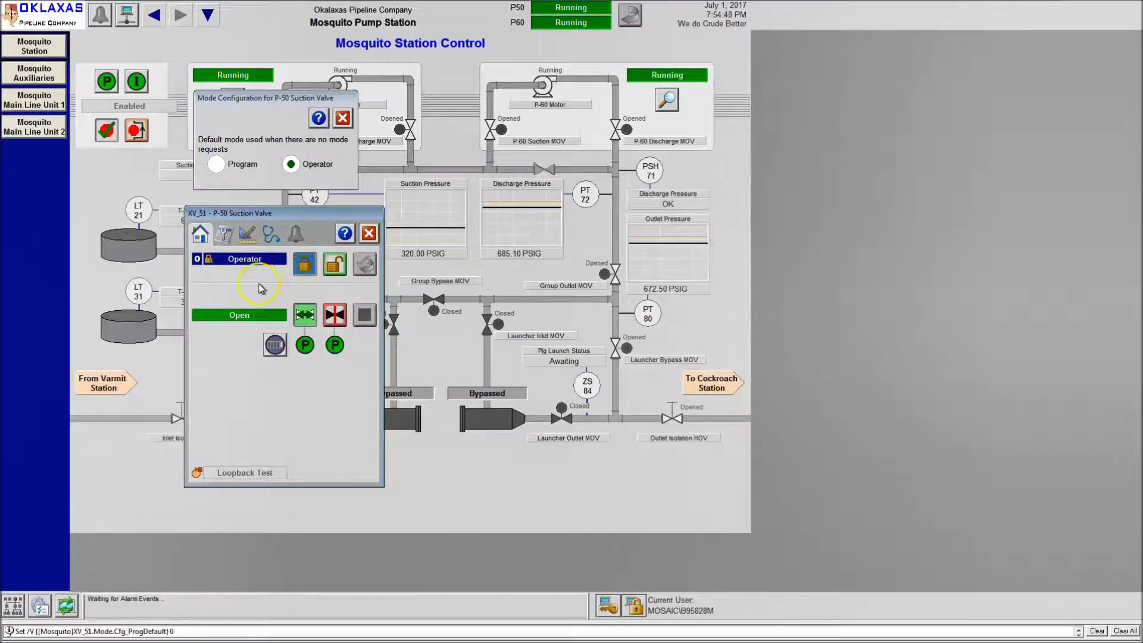
pyautogui.click(369, 233)
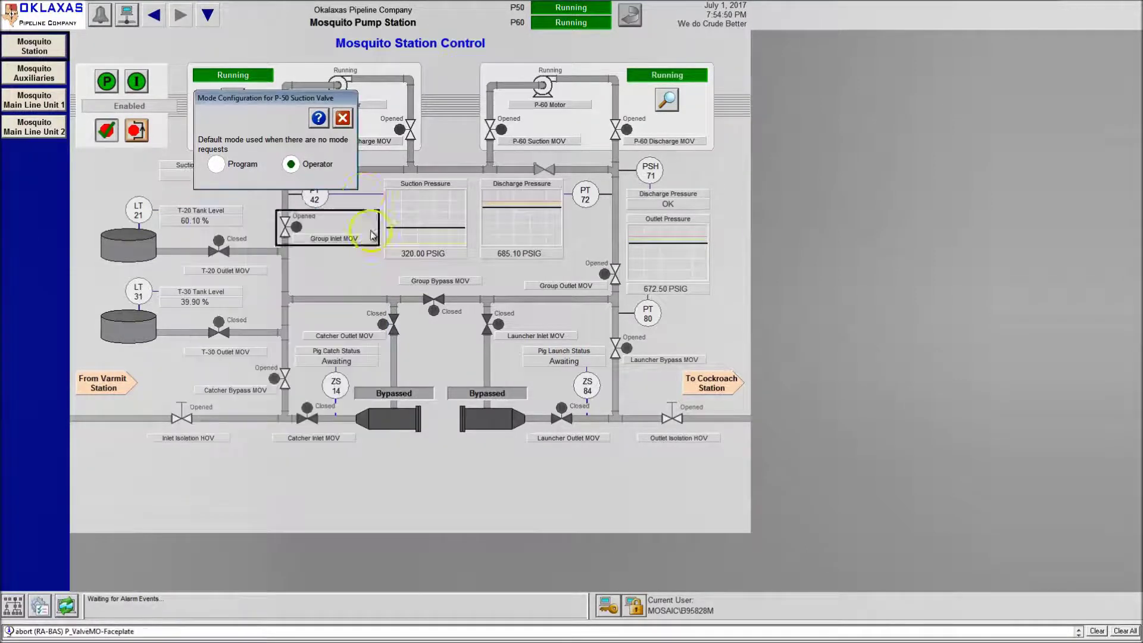
pyautogui.click(342, 117)
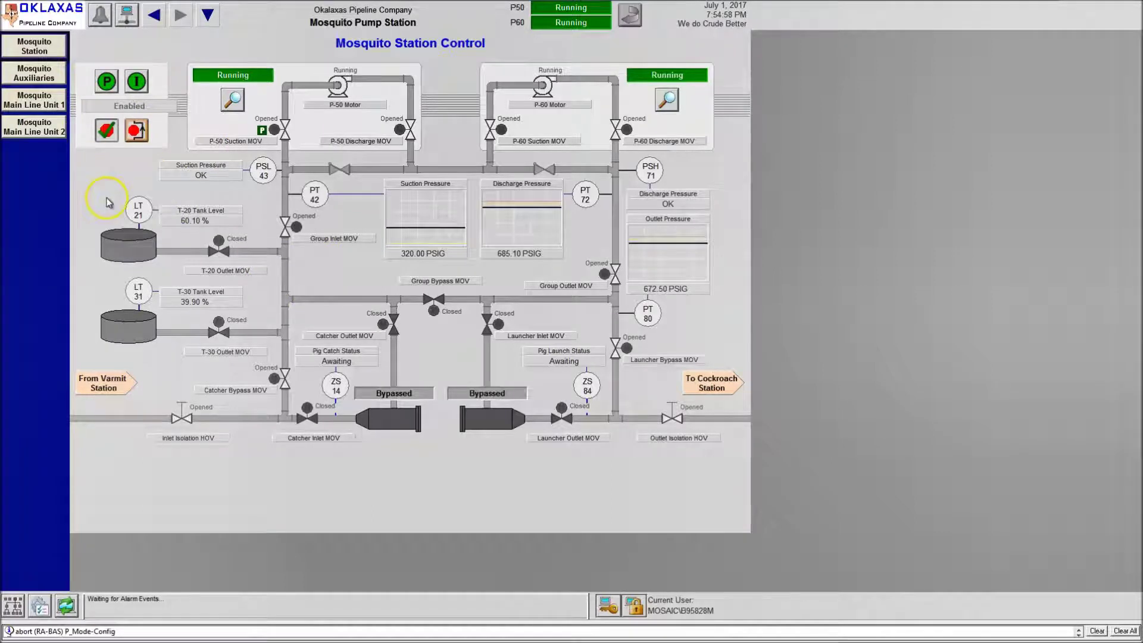
# Step: Switch to RSLogix 5000 and expand the Pump_P50 program under Task_B_100ms to see its routines
pyautogui.press('super')
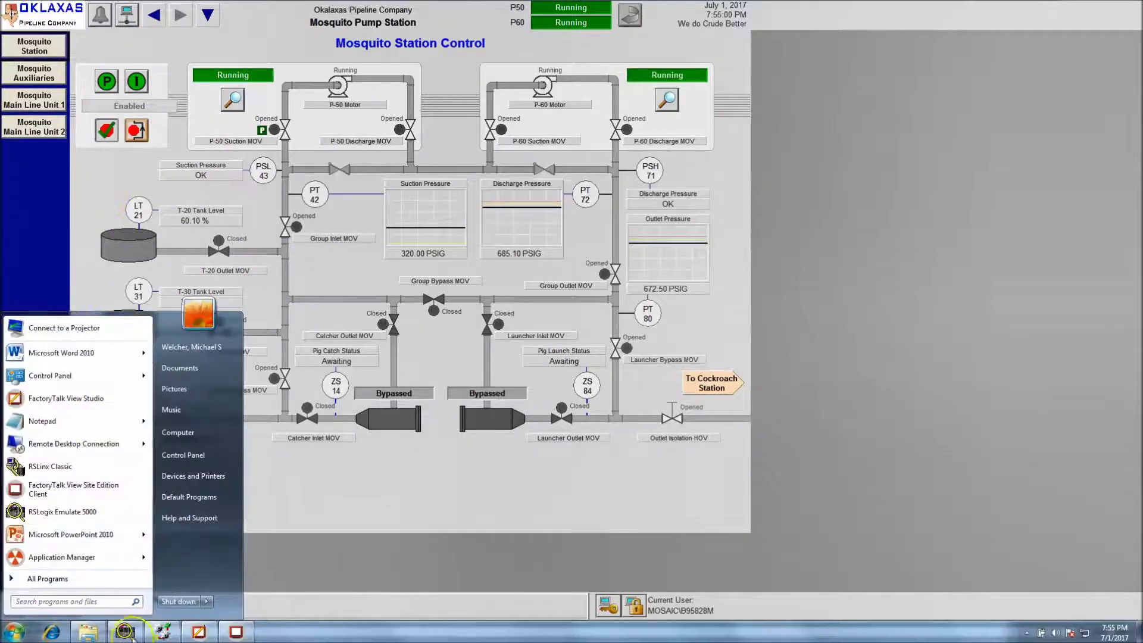
pyautogui.click(157, 634)
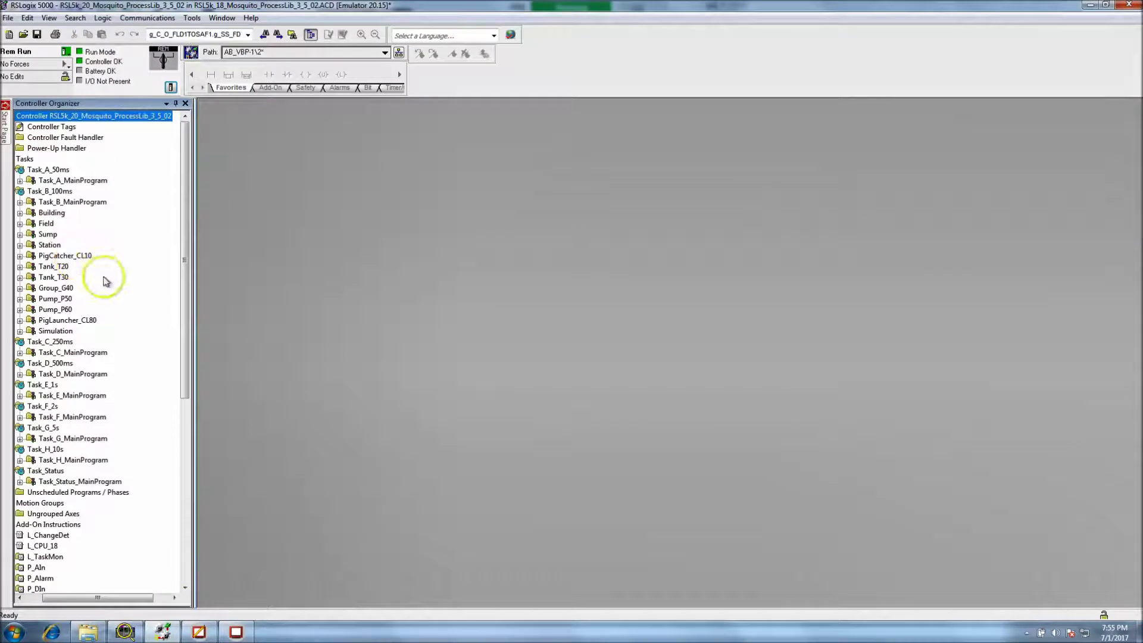
pyautogui.moveTo(141, 597); pyautogui.dragTo(122, 597)
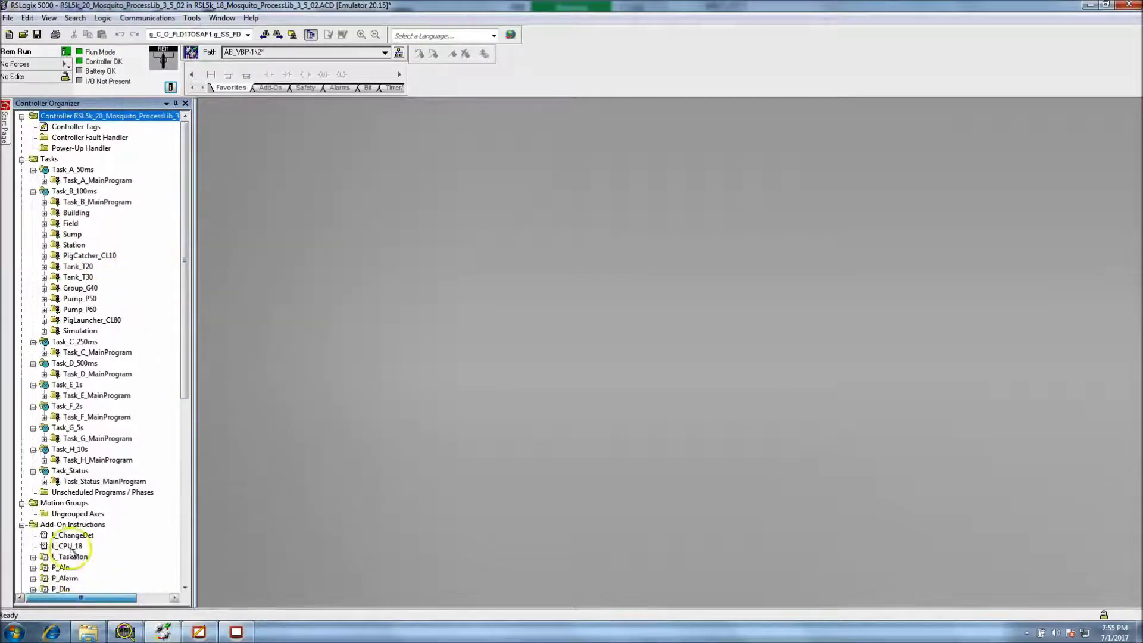
pyautogui.click(44, 299)
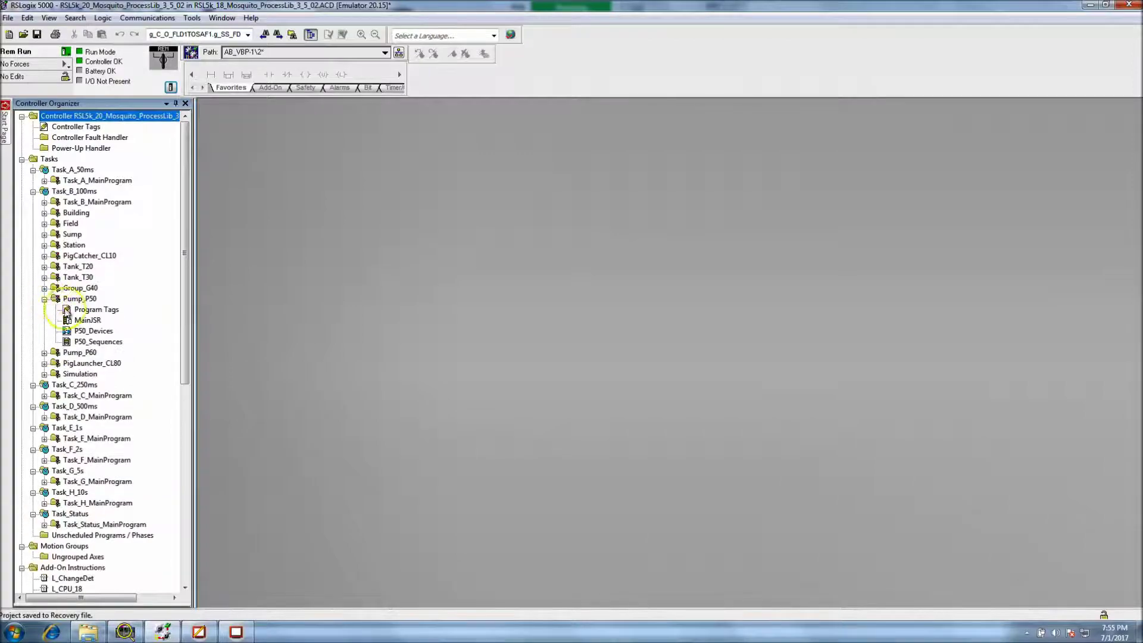
# Step: Return to the FactoryTalk View client and view the maintenance and operator pages of the P-50 motor's faceplate
pyautogui.click(236, 632)
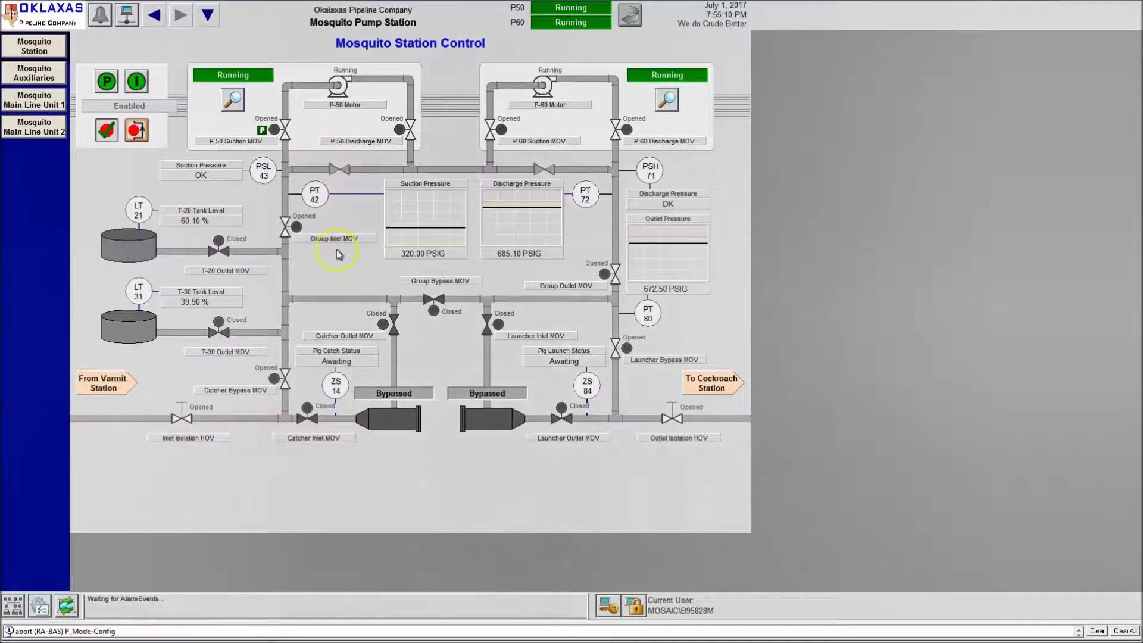
pyautogui.click(344, 89)
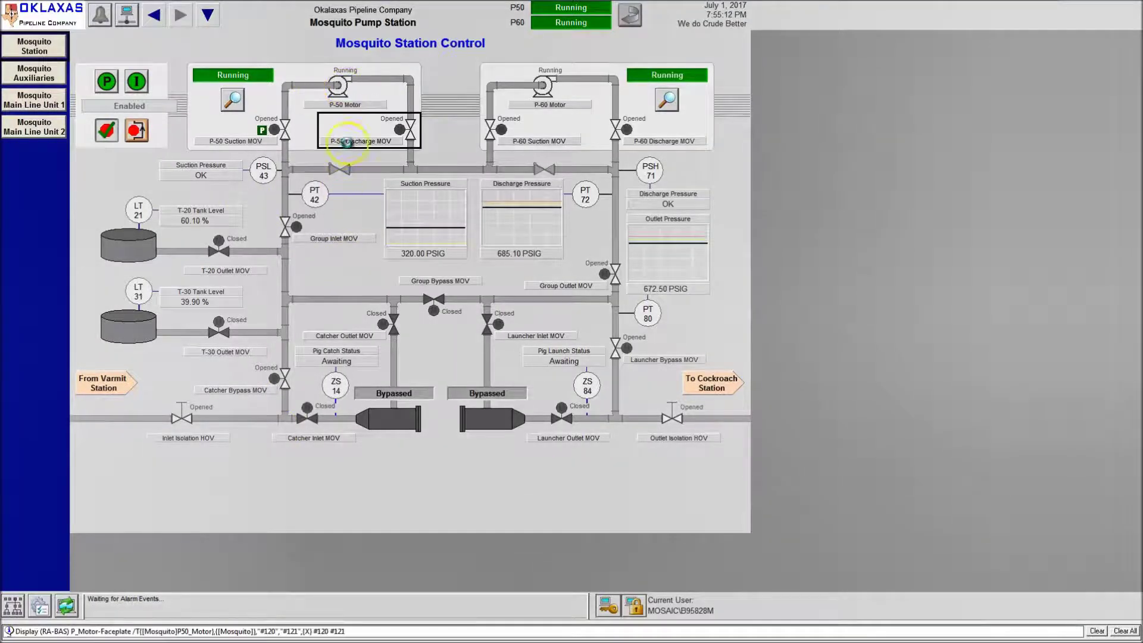
pyautogui.moveTo(178, 62); pyautogui.dragTo(366, 226)
pyautogui.click(319, 247)
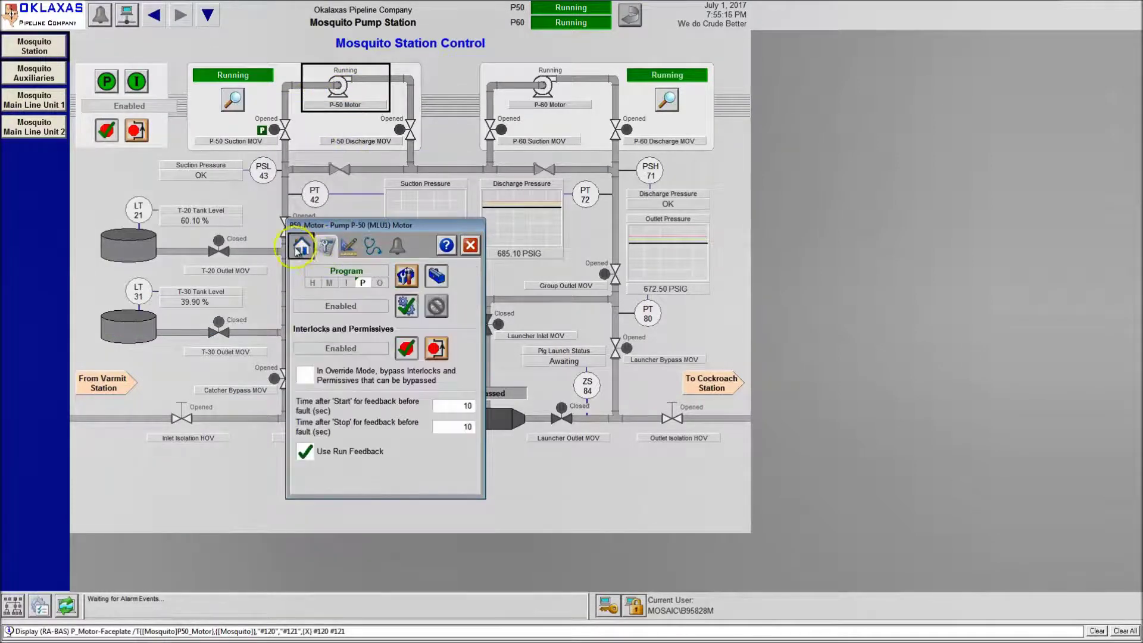
pyautogui.click(301, 245)
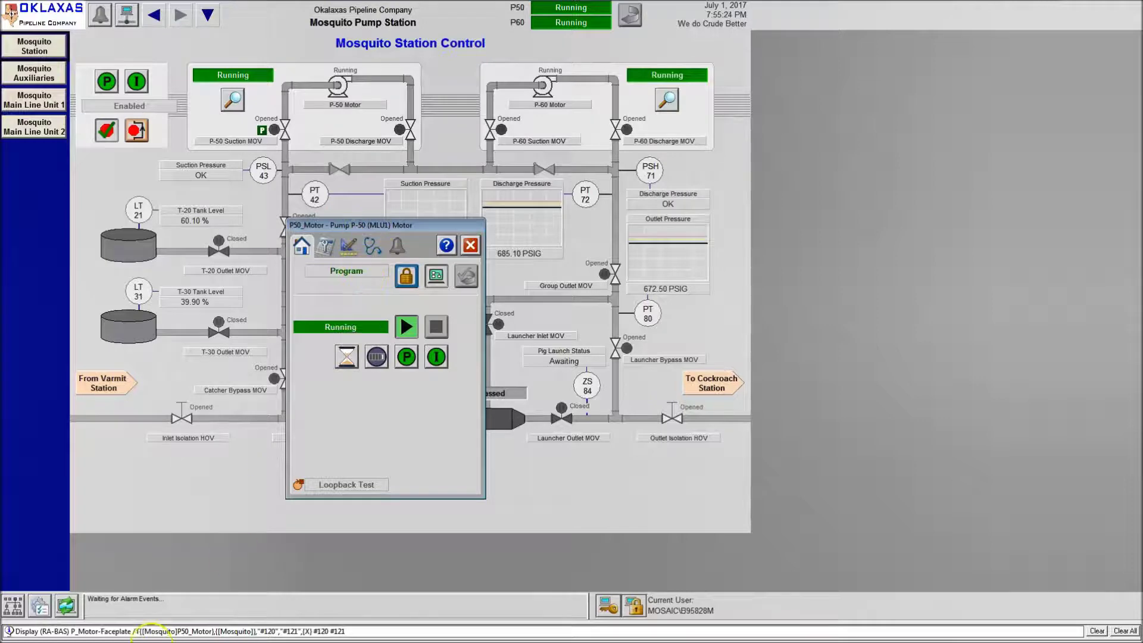
# Step: Switch to RSLogix 5000 and open the P50_Devices routine of the Pump_P50 program
pyautogui.click(14, 632)
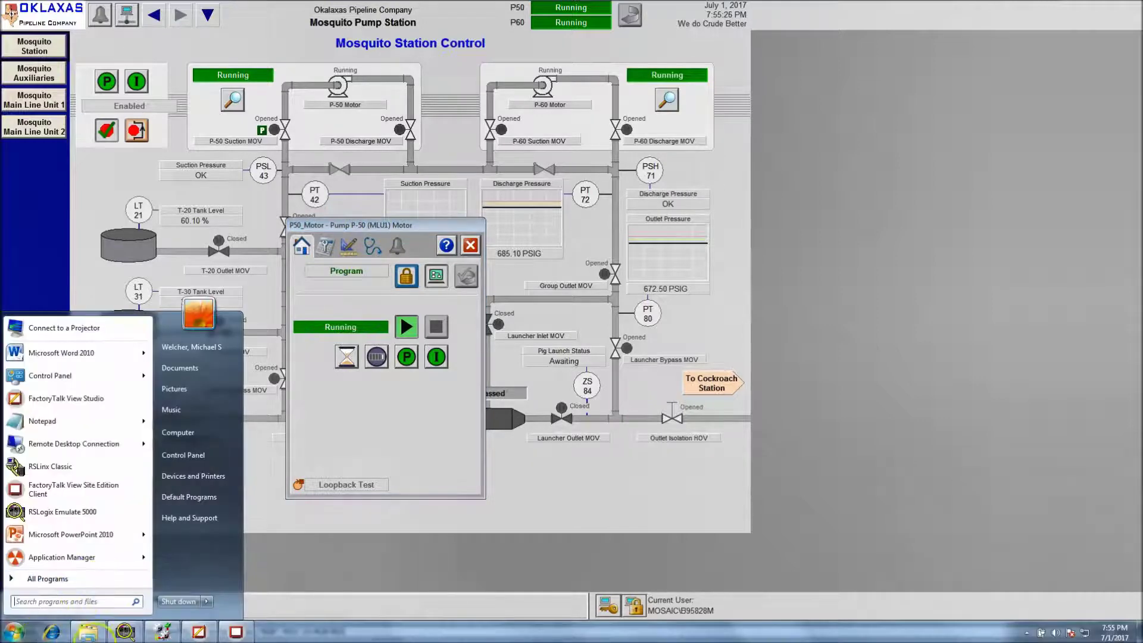
pyautogui.click(162, 632)
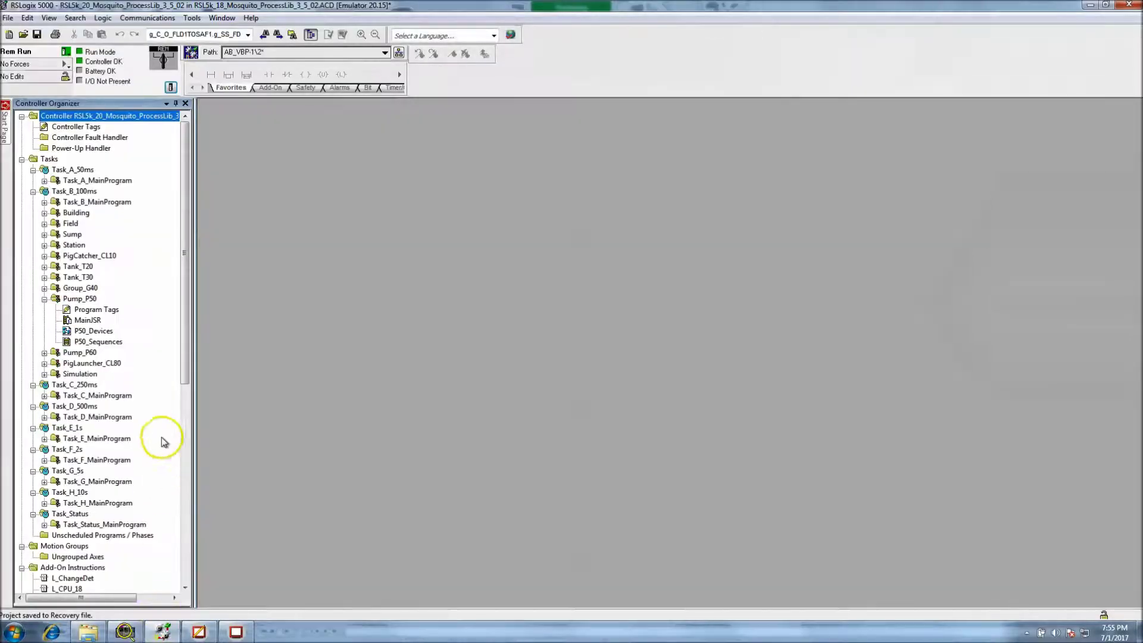
pyautogui.doubleClick(95, 331)
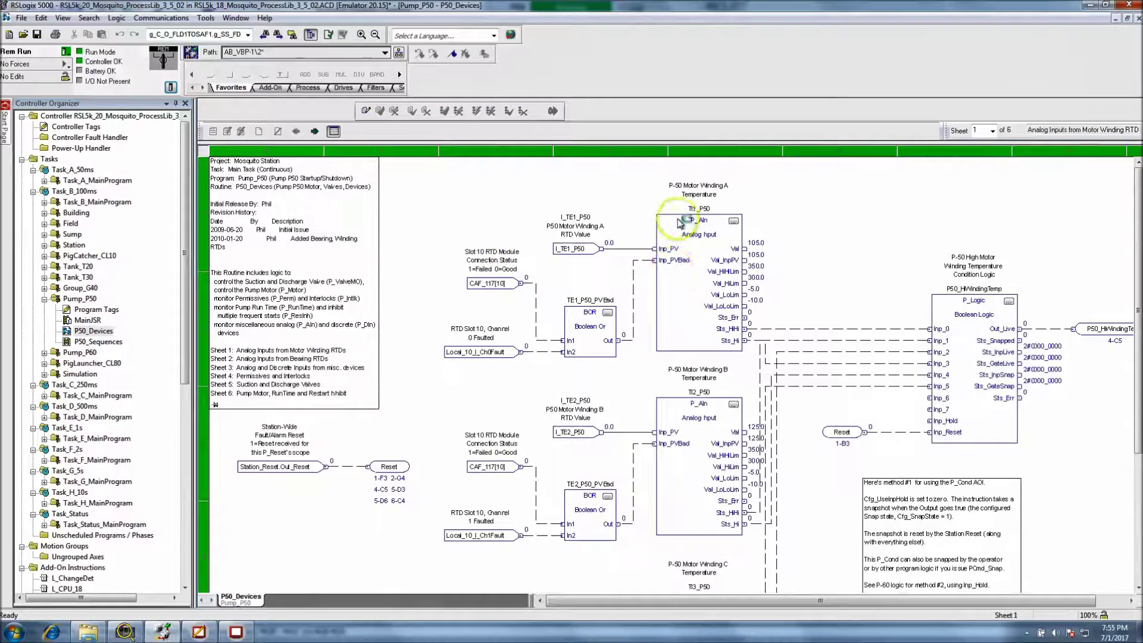
# Step: Go through the P50_Devices sheets up to sheet 6, Pump Motor, and select the P50_Motor tag on its P_Motor block
pyautogui.click(314, 131)
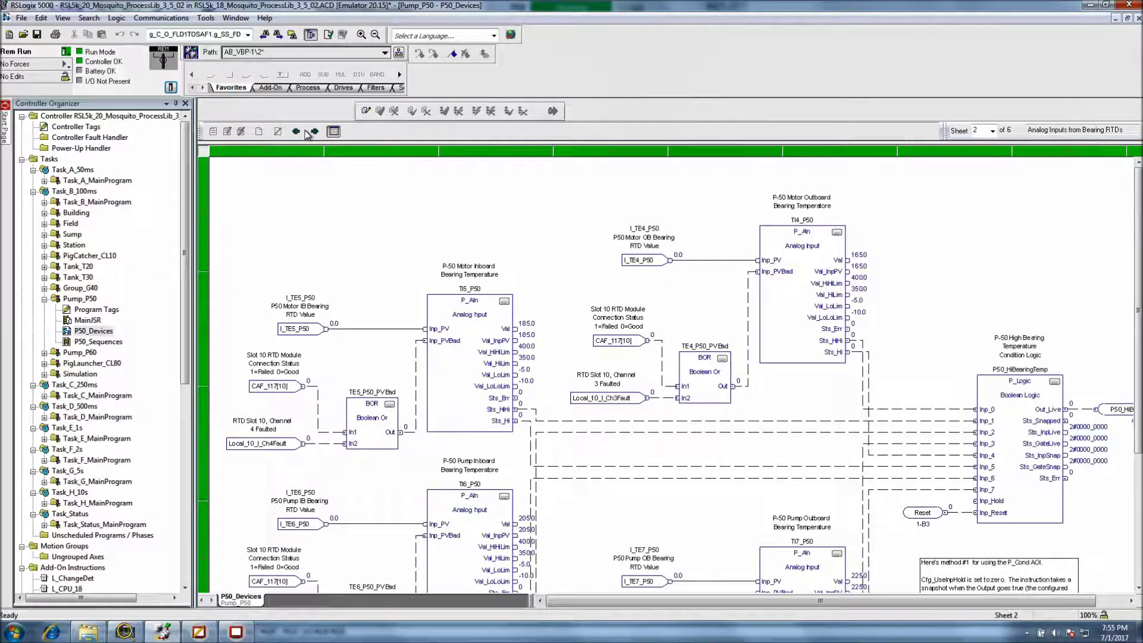
pyautogui.click(315, 131)
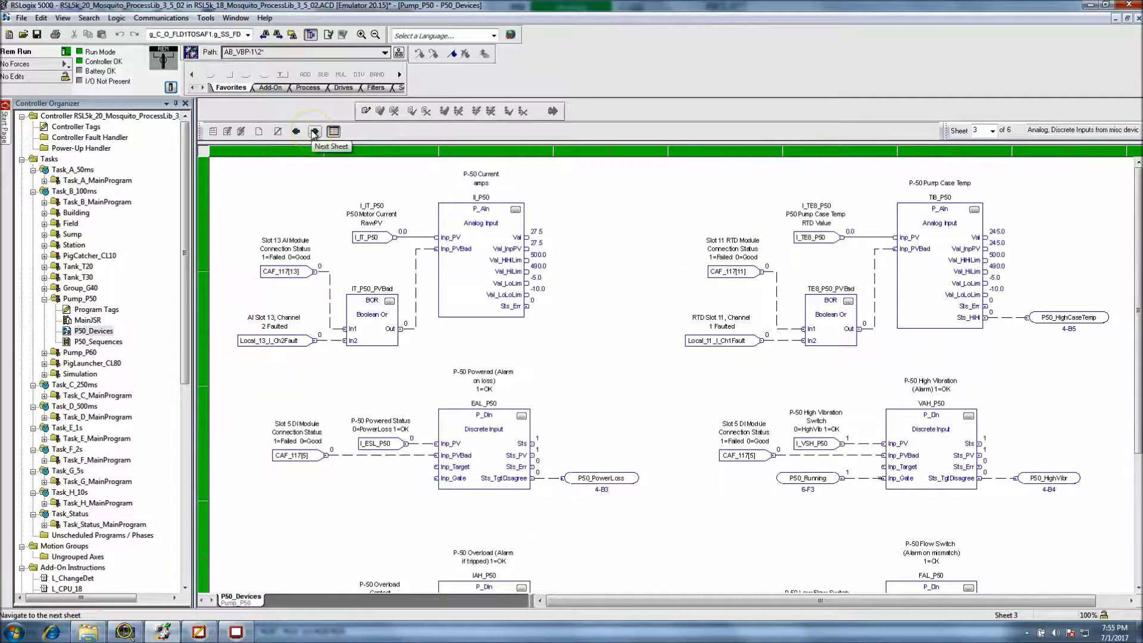
pyautogui.click(314, 131)
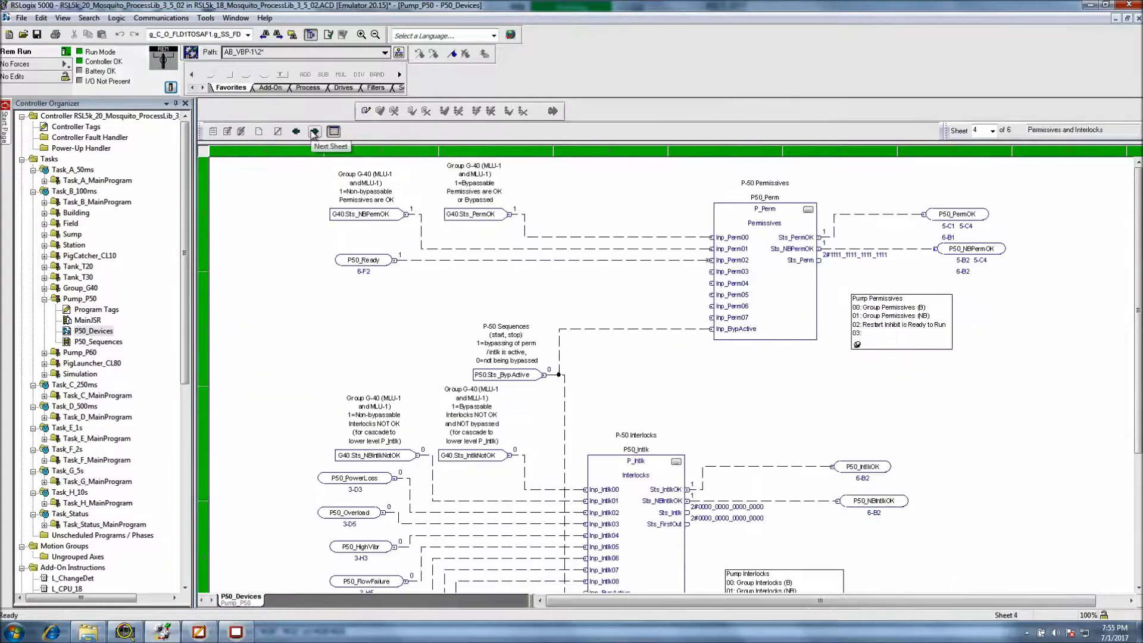
pyautogui.click(314, 131)
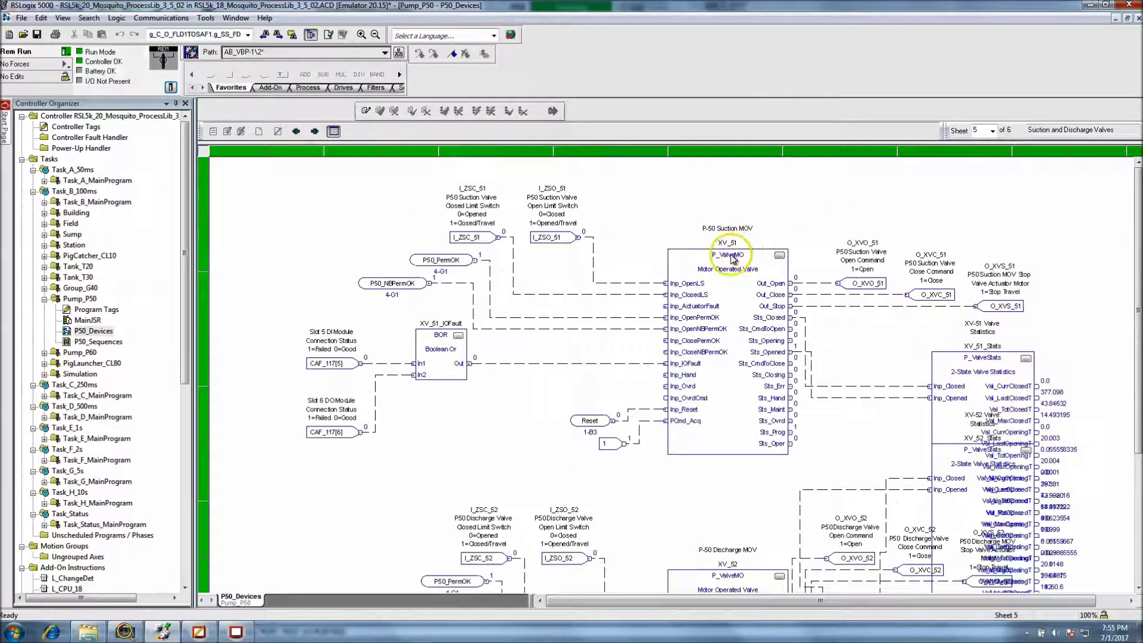
pyautogui.click(320, 132)
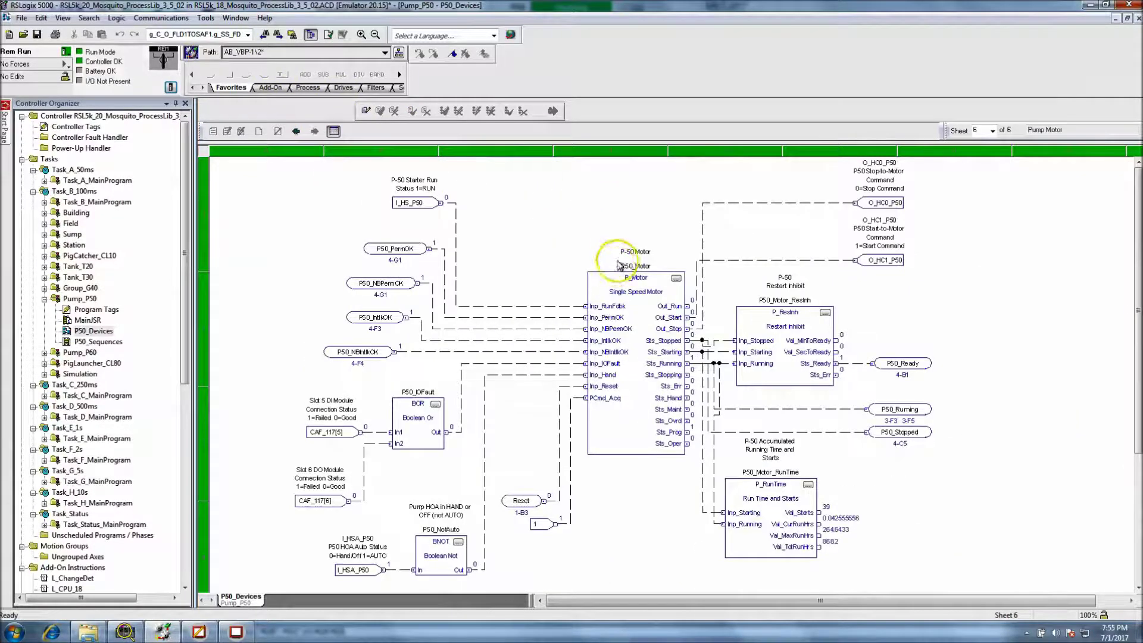
pyautogui.click(635, 266)
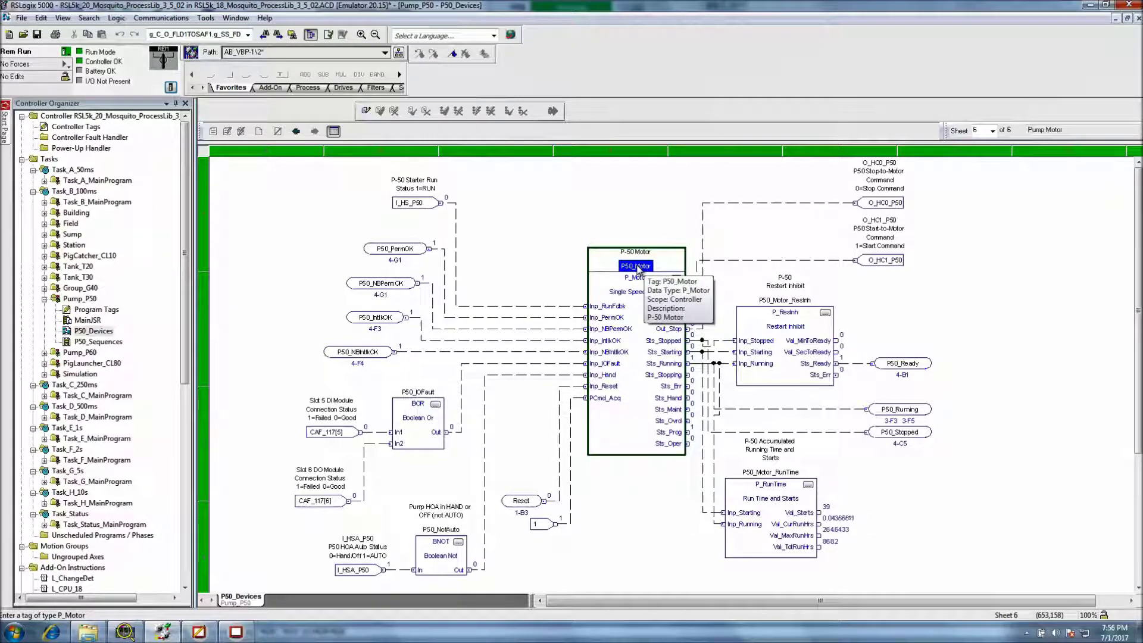
# Step: Return to the FactoryTalk View client and view the P-50 motor faceplate's maintenance, engineering, diagnostics and alarm pages, ending on its operator page
pyautogui.click(235, 632)
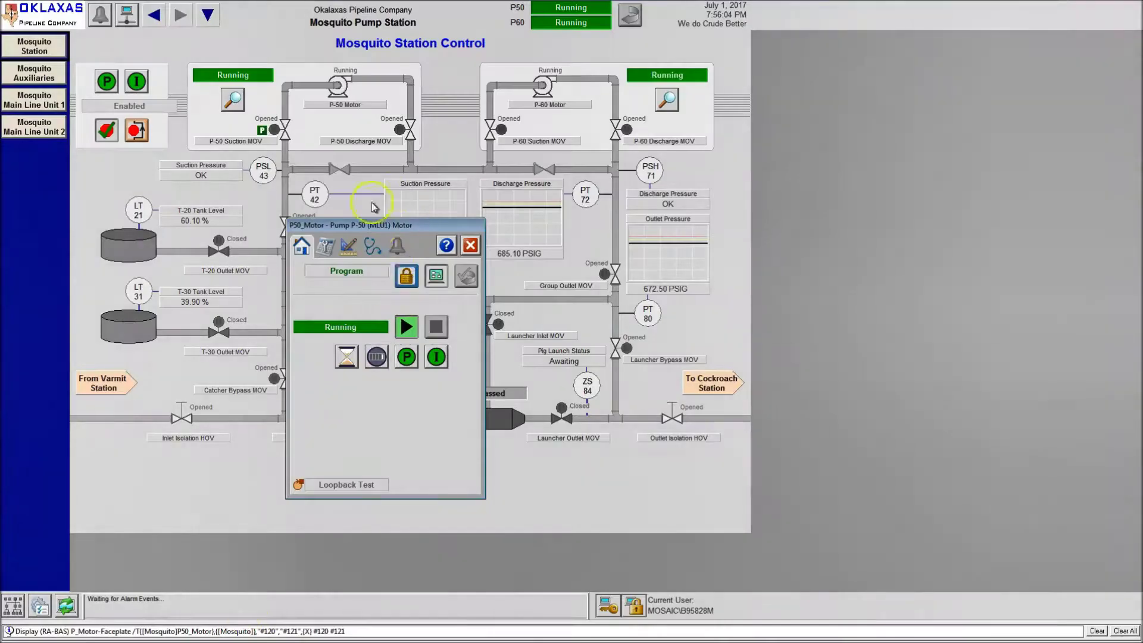
pyautogui.click(327, 249)
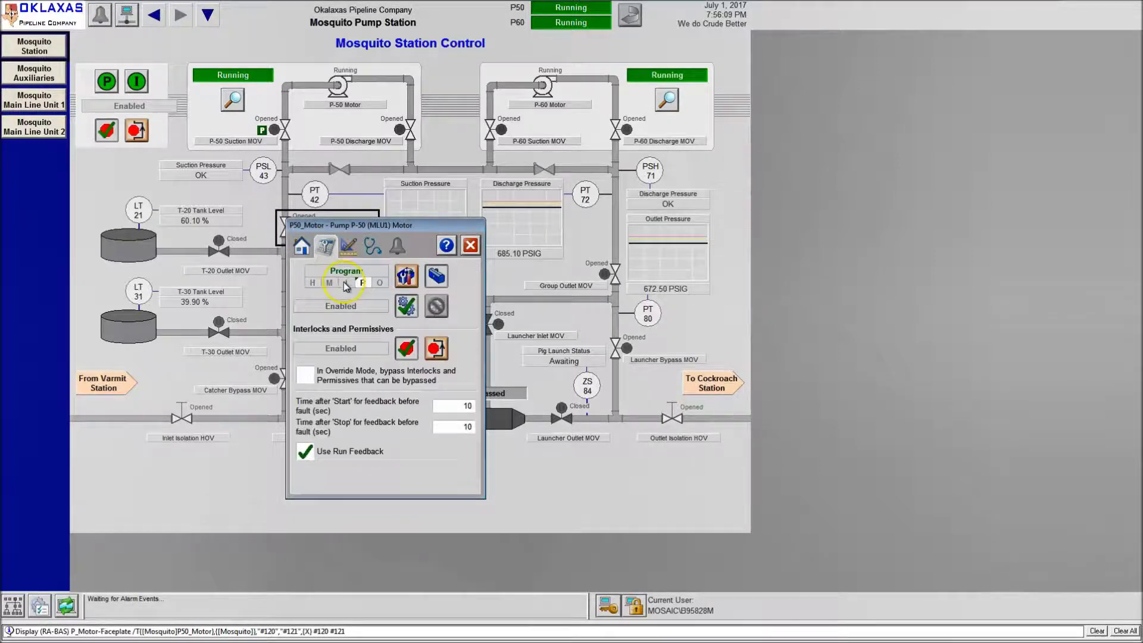
pyautogui.click(348, 246)
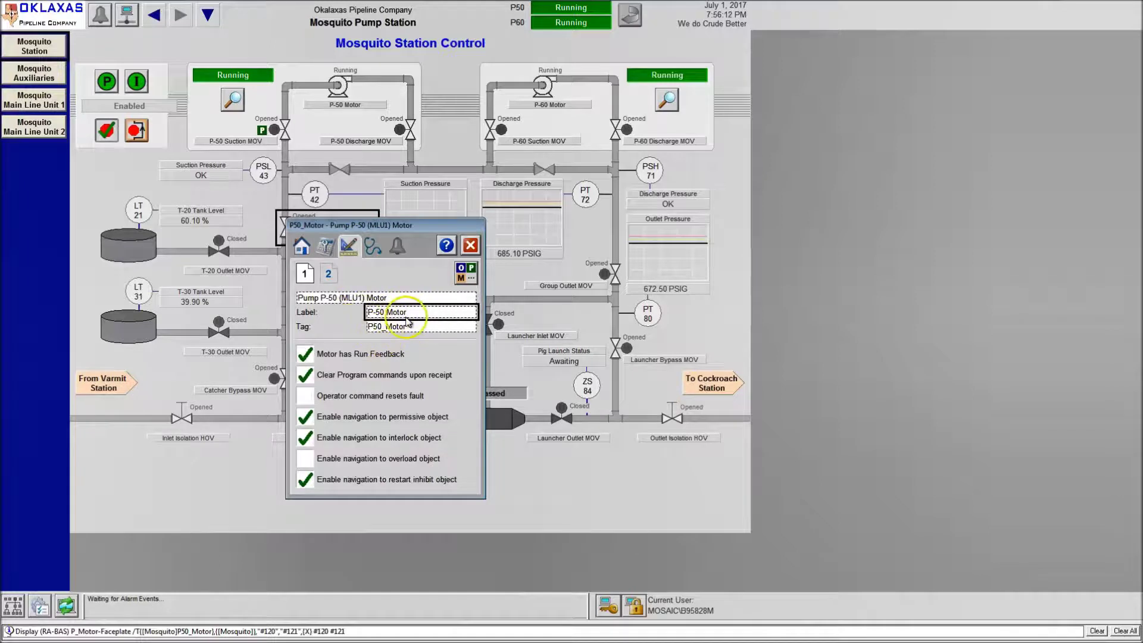
pyautogui.click(331, 279)
pyautogui.click(371, 250)
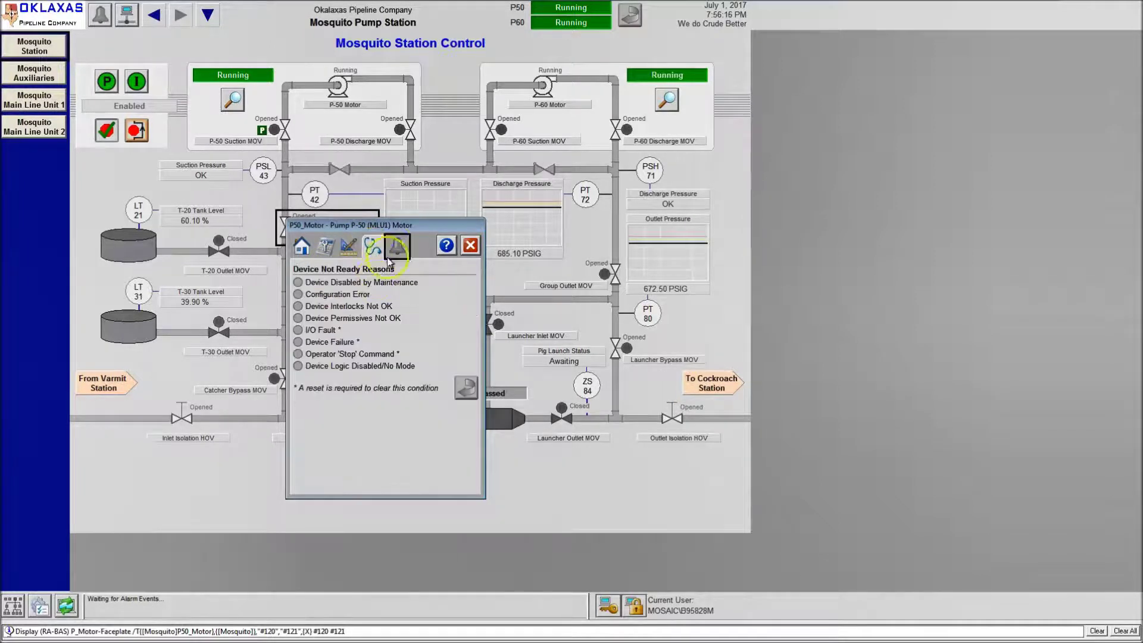
pyautogui.click(397, 246)
pyautogui.click(302, 247)
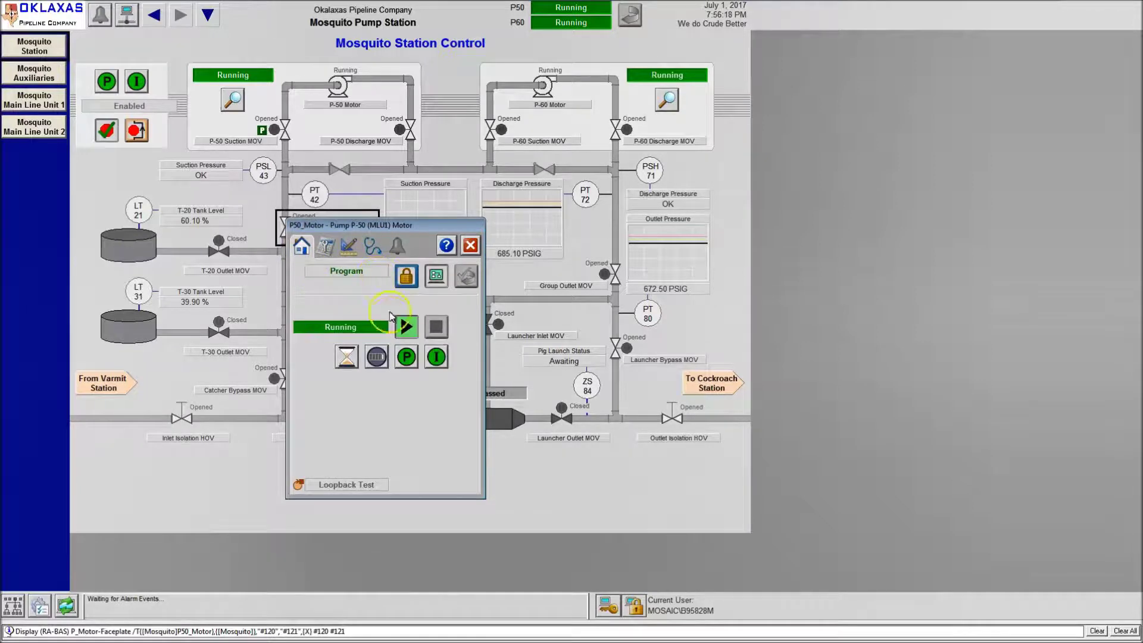
# Step: View the status and bypass pages of the P-50 motor's permissives and interlocks, closing each faceplate
pyautogui.click(406, 357)
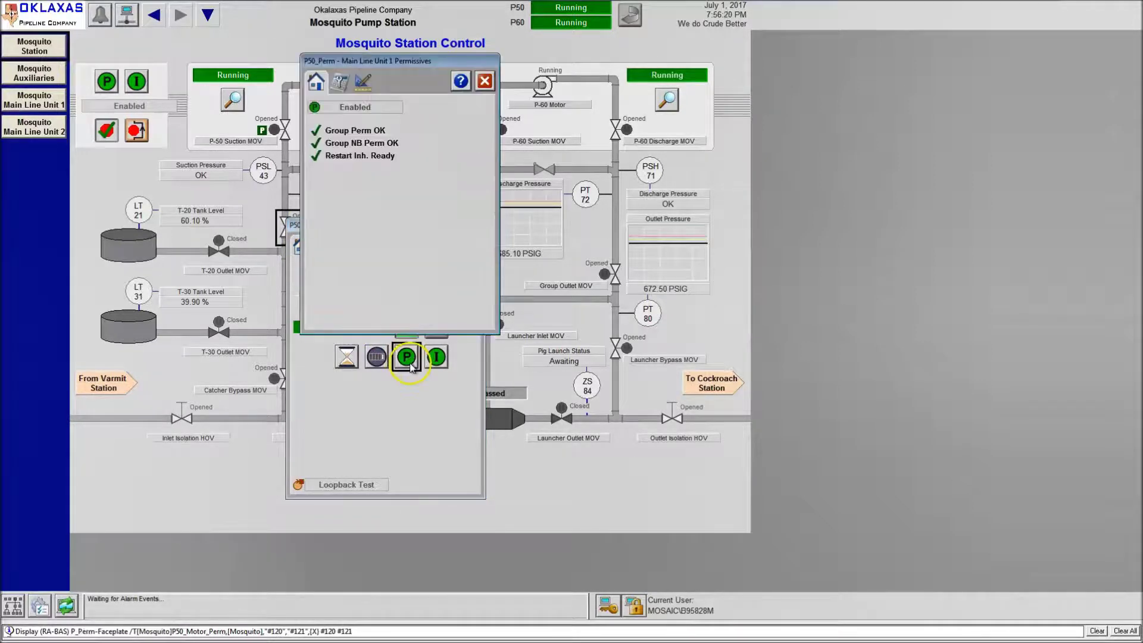
pyautogui.click(340, 82)
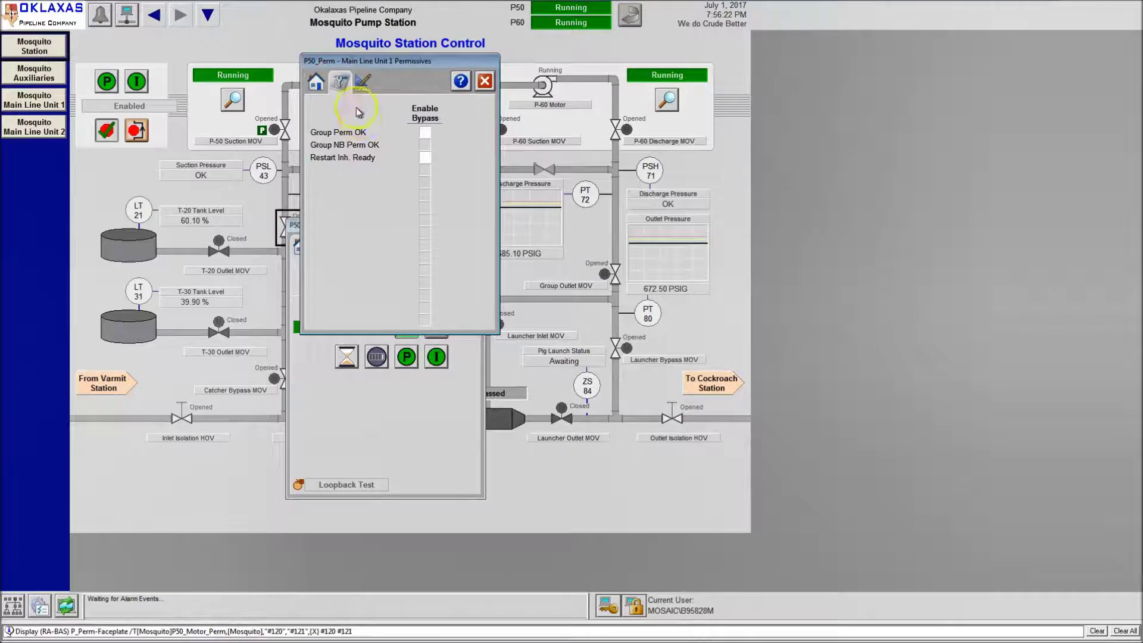
pyautogui.click(483, 82)
pyautogui.click(436, 356)
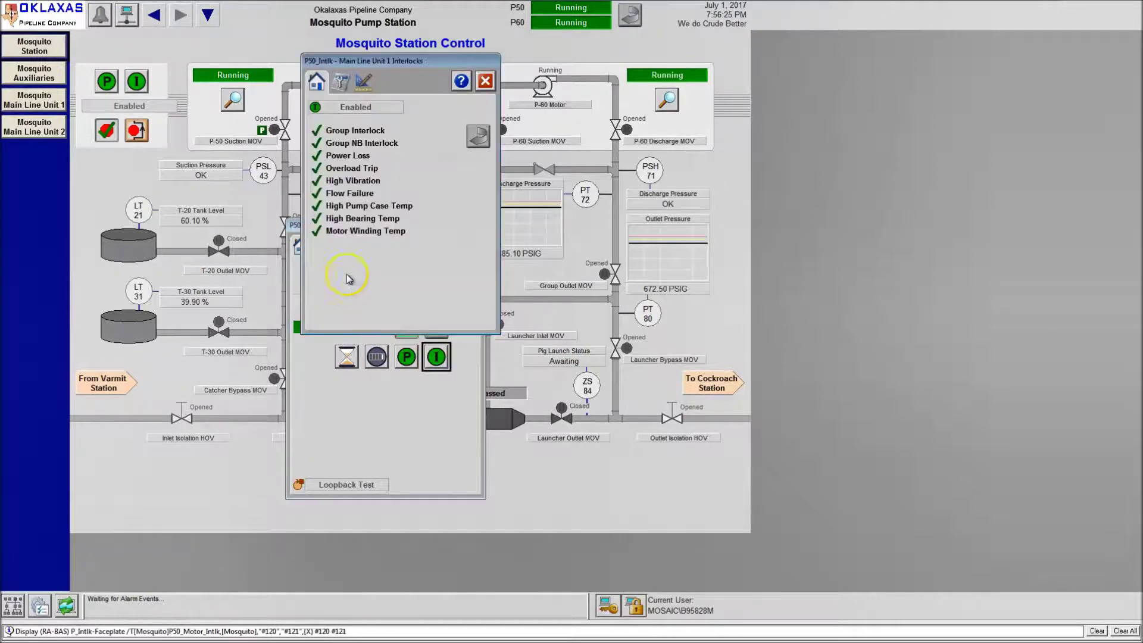
pyautogui.click(341, 82)
pyautogui.click(485, 81)
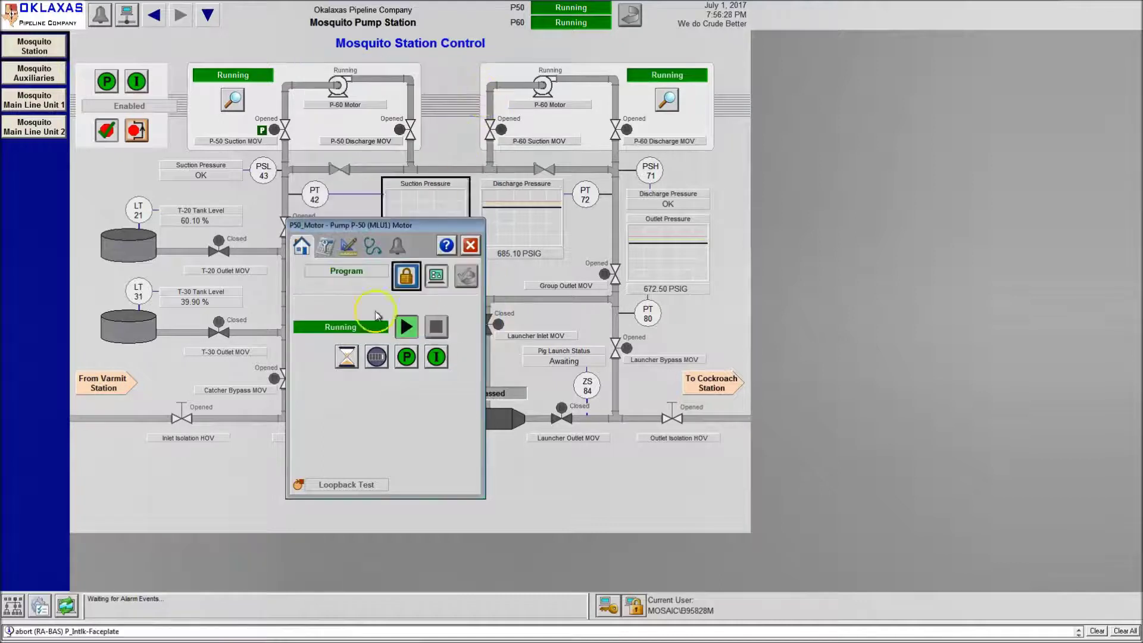
# Step: Switch to RSLogix 5000 and trace the P50_NBIntlkOK connector from the Pump Motor sheet to its source on sheet 4 and back
pyautogui.press('super')
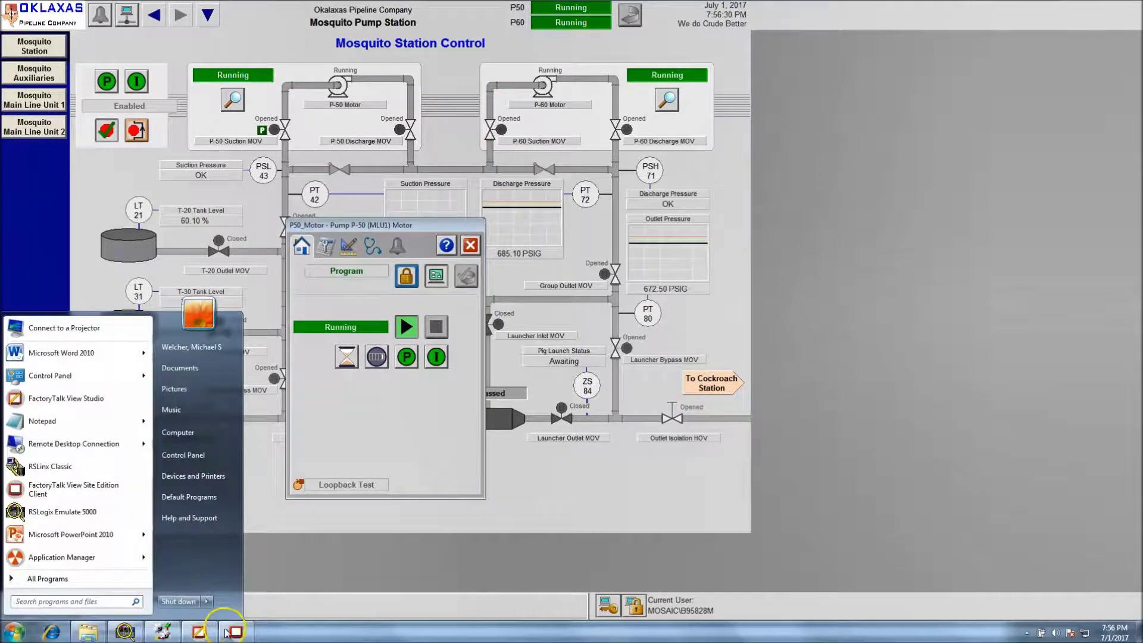
pyautogui.click(156, 634)
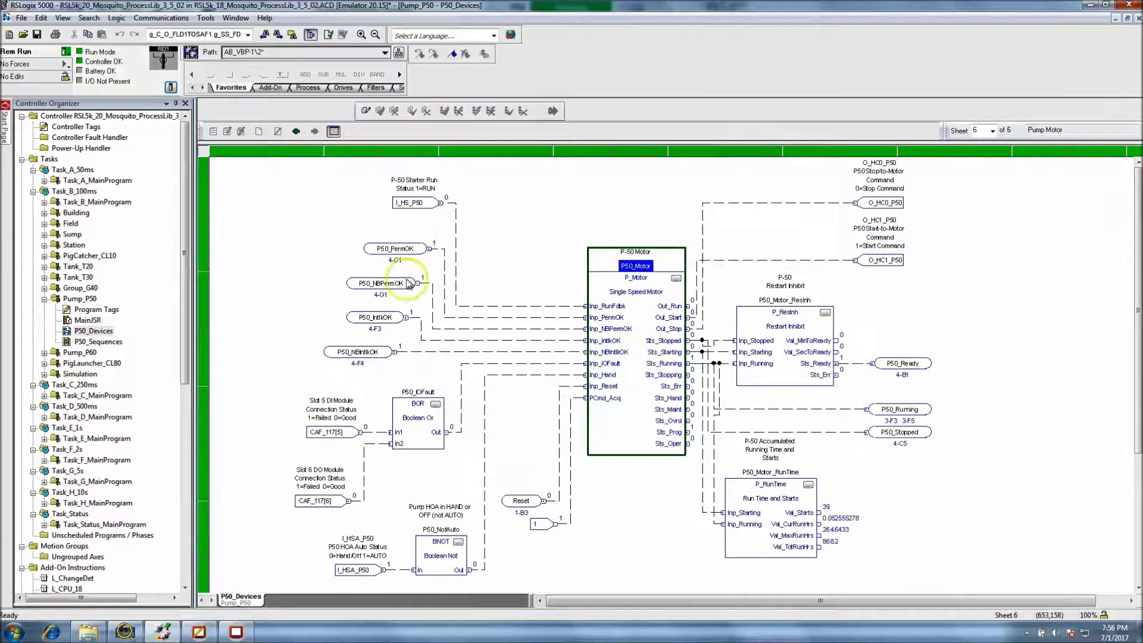
pyautogui.doubleClick(356, 364)
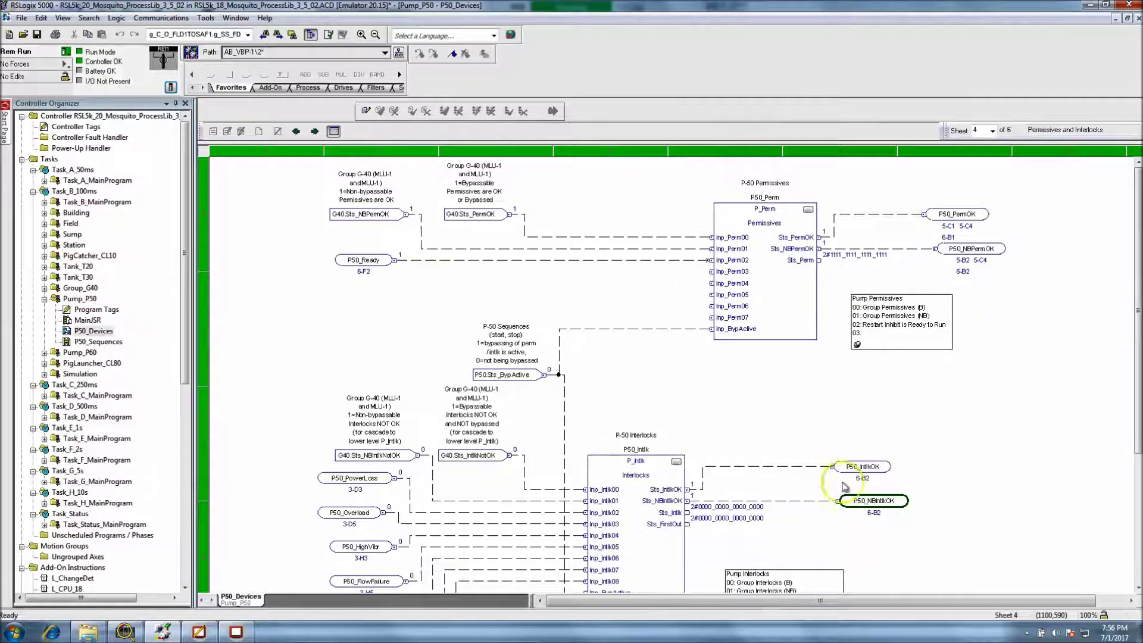
pyautogui.doubleClick(875, 513)
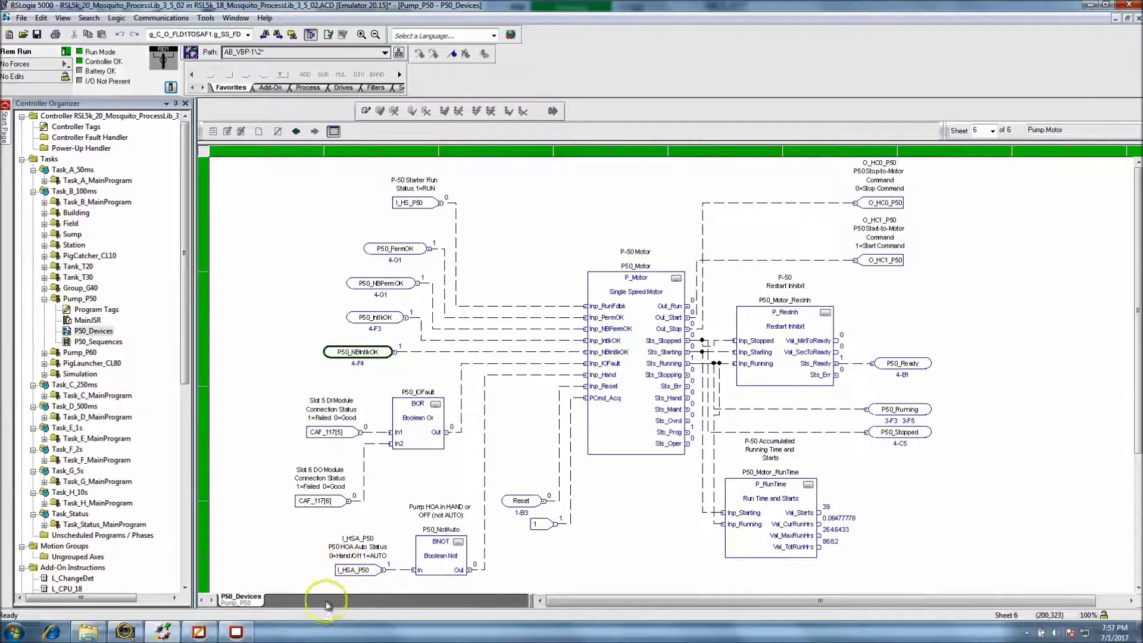
# Step: Close the P-50 motor's faceplate in the FactoryTalk View client, and collapse the Pump_P50 program in RSLogix 5000
pyautogui.click(235, 632)
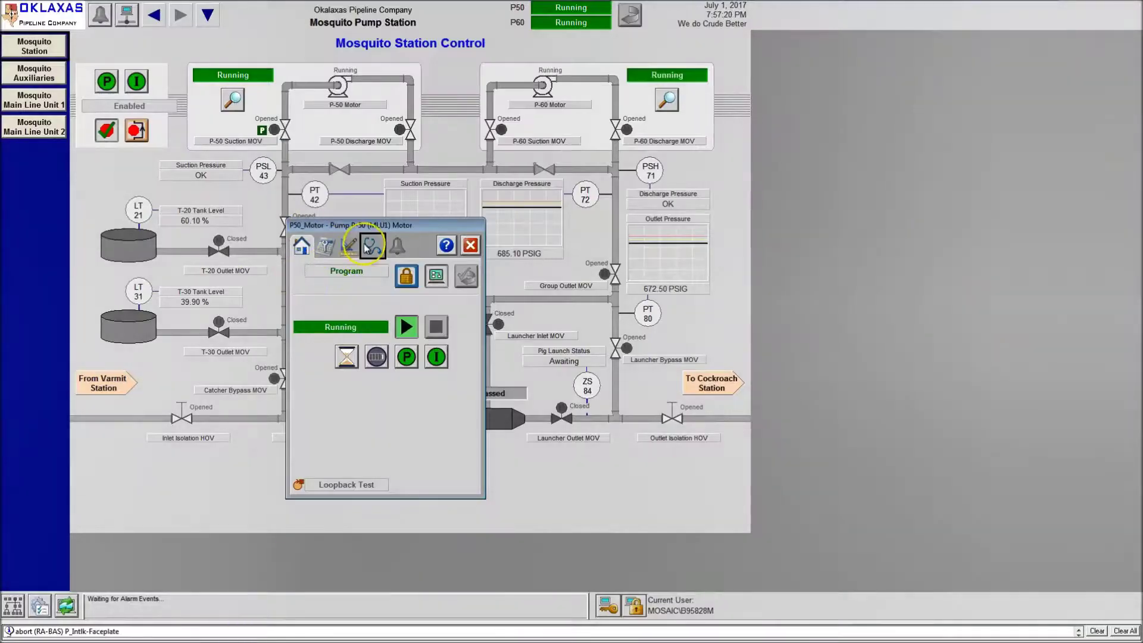
pyautogui.click(470, 244)
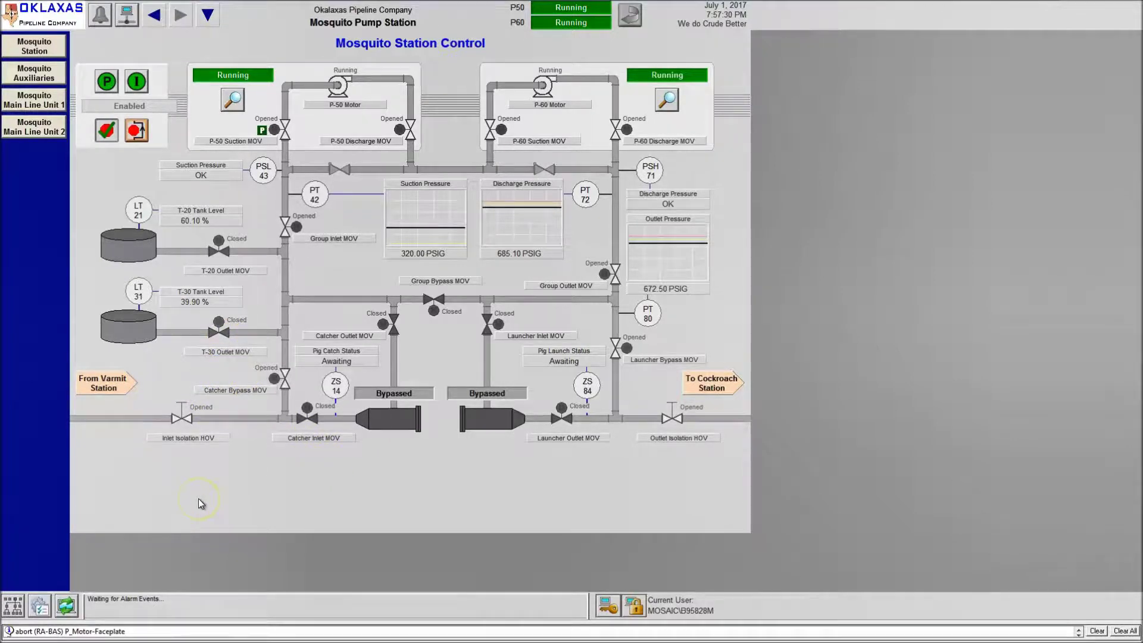
pyautogui.press('super')
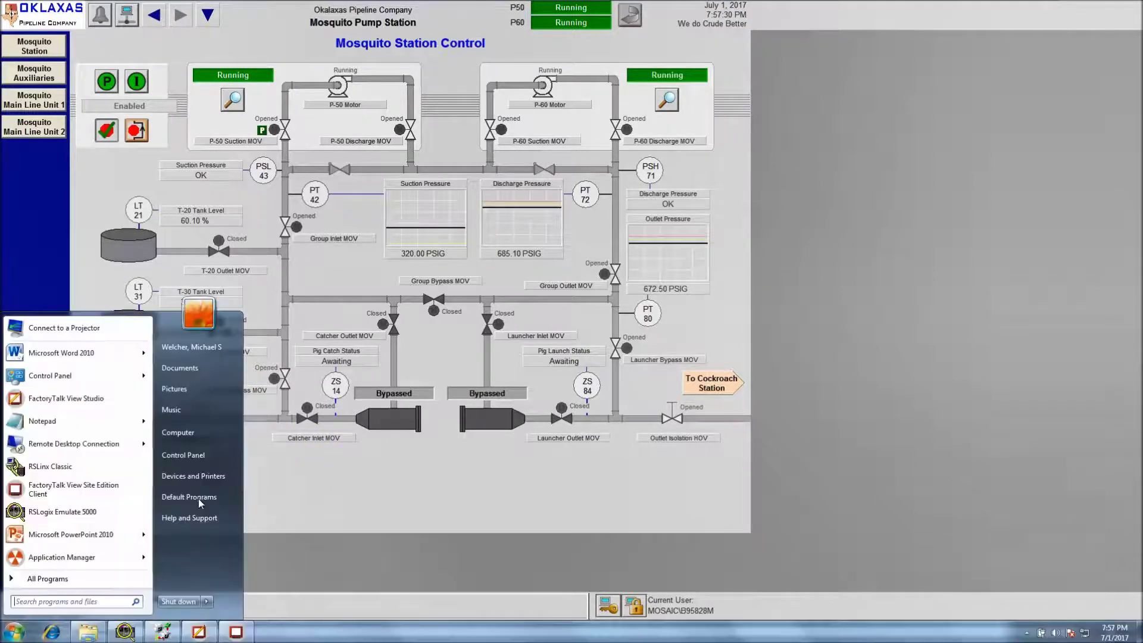
pyautogui.click(158, 631)
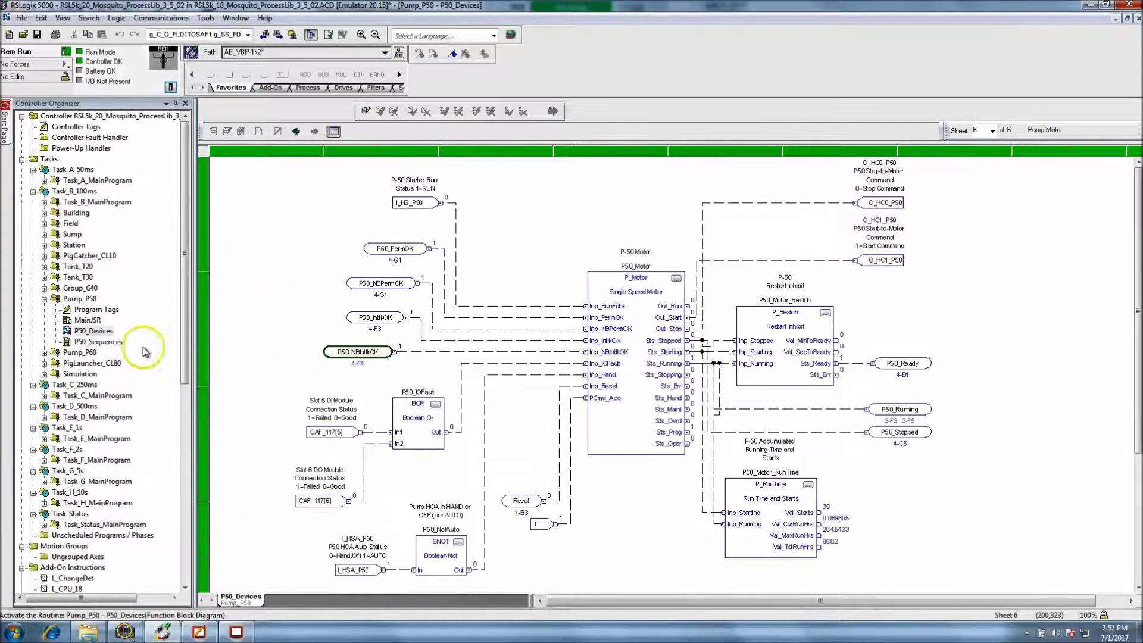
pyautogui.click(78, 299)
pyautogui.doubleClick(42, 300)
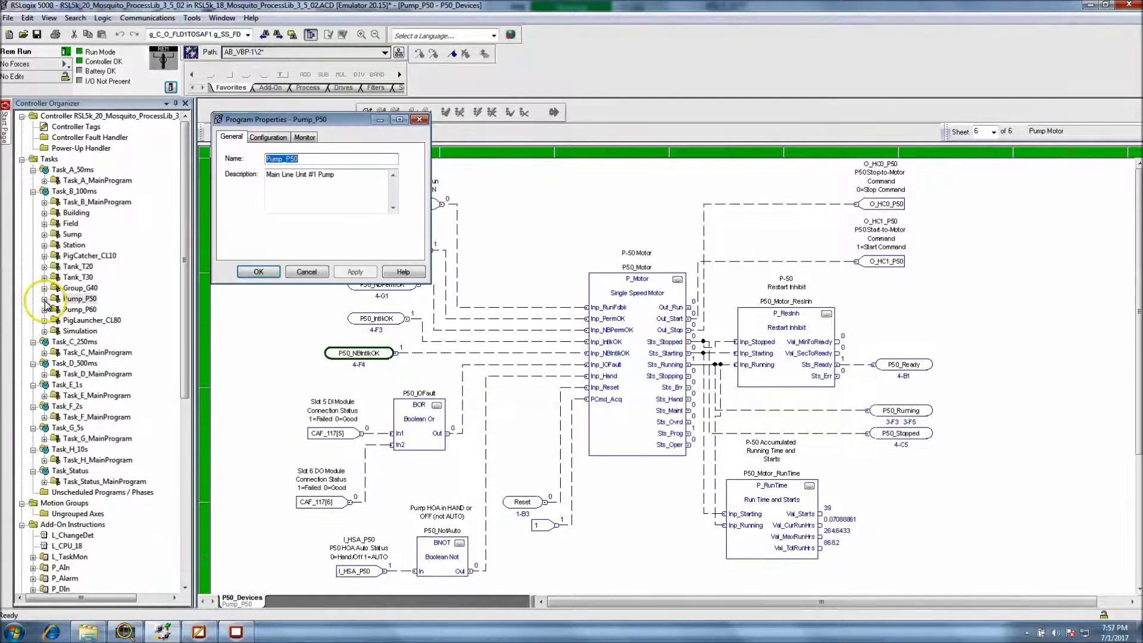
pyautogui.click(306, 273)
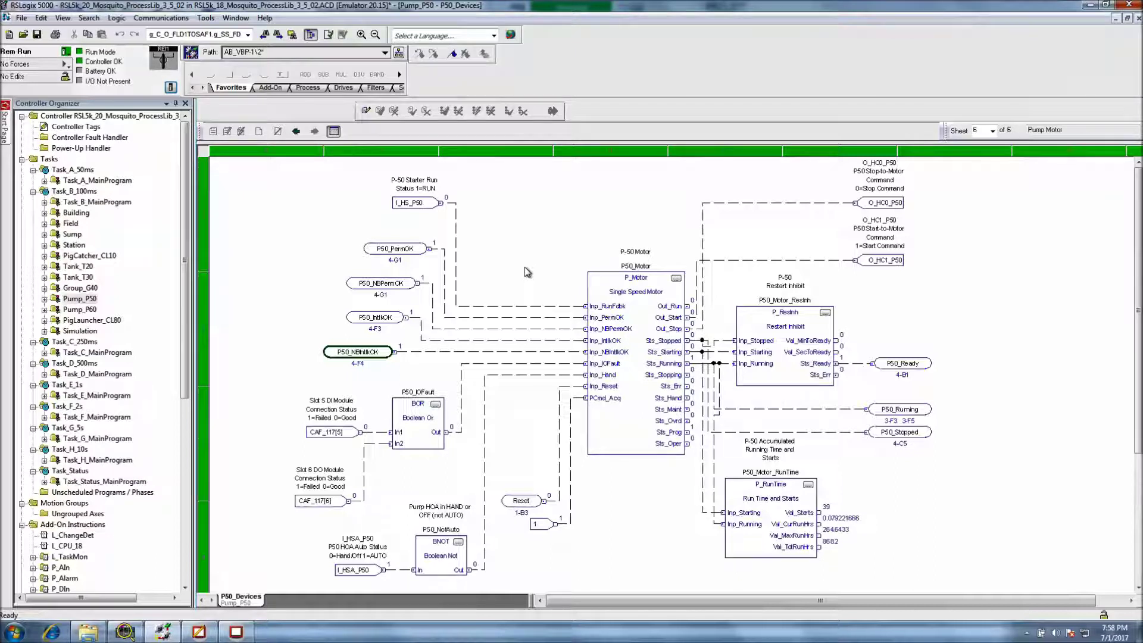
# Step: Bring up the RSLogix Emulate 5000 Chassis Monitor and minimize it
pyautogui.click(236, 632)
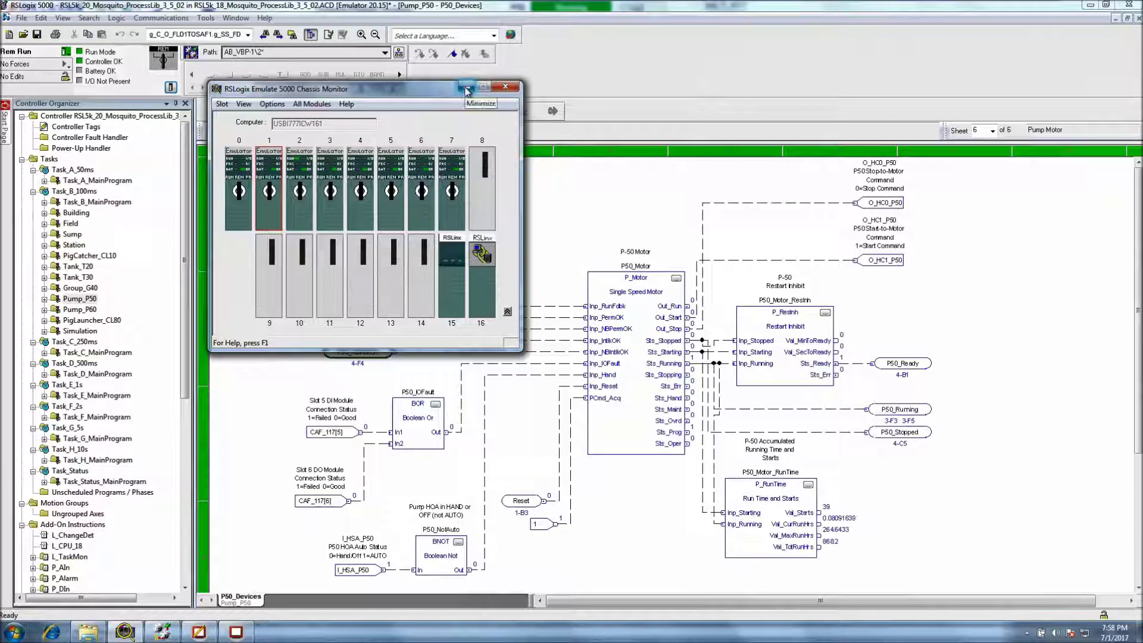
pyautogui.click(467, 89)
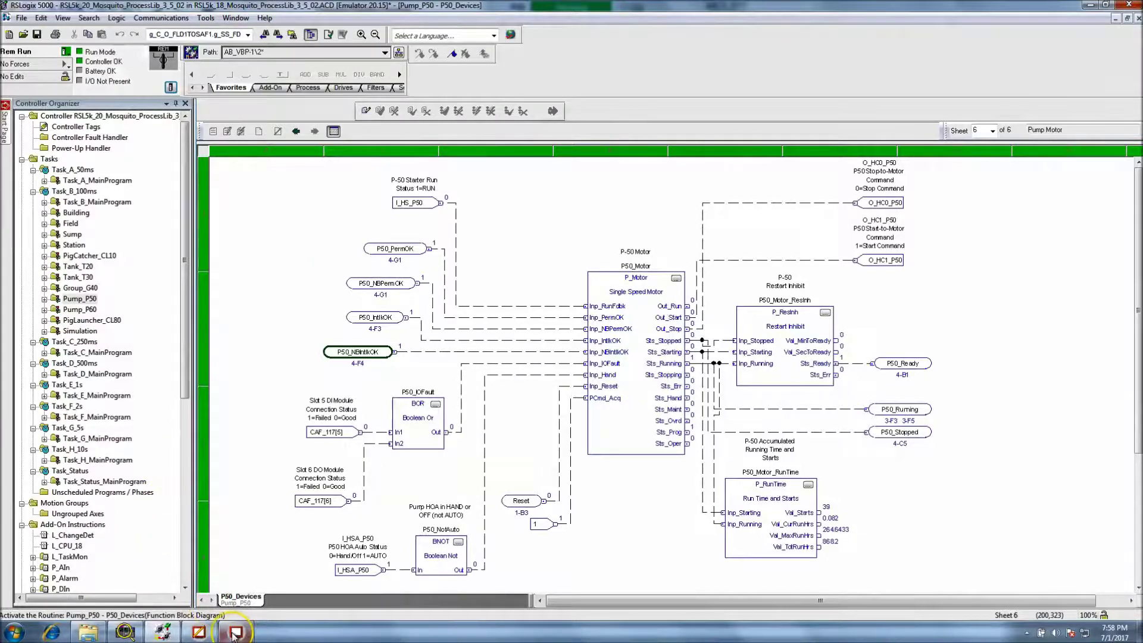
# Step: Return to the FactoryTalk View client and view the T-20 outlet valve and P-50 motor faceplates, closing each one
pyautogui.click(236, 632)
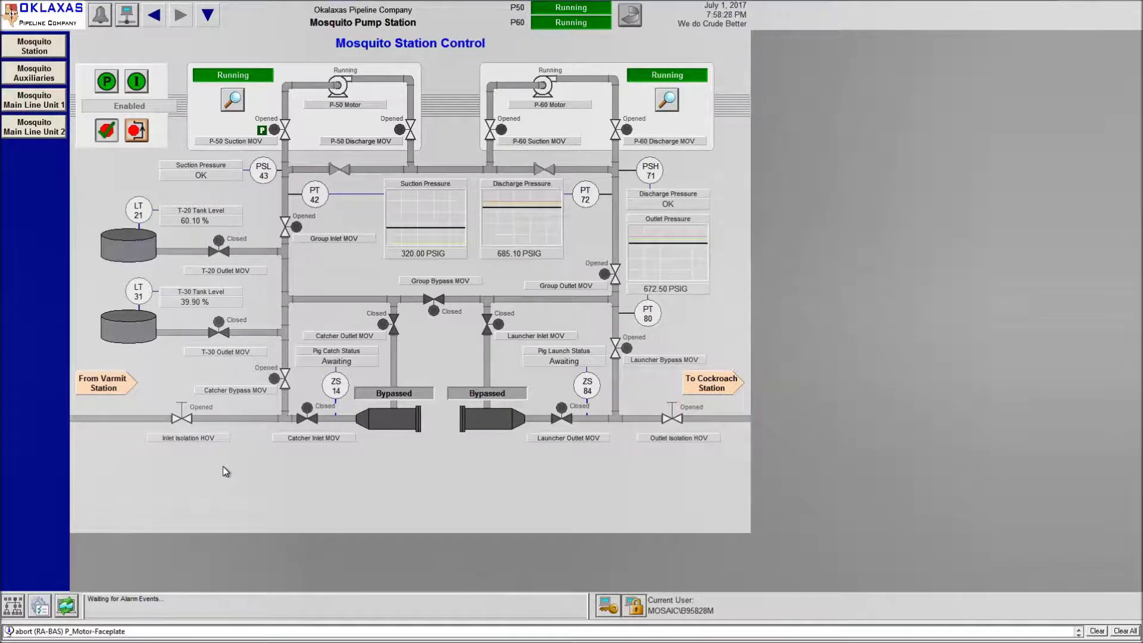
pyautogui.click(219, 249)
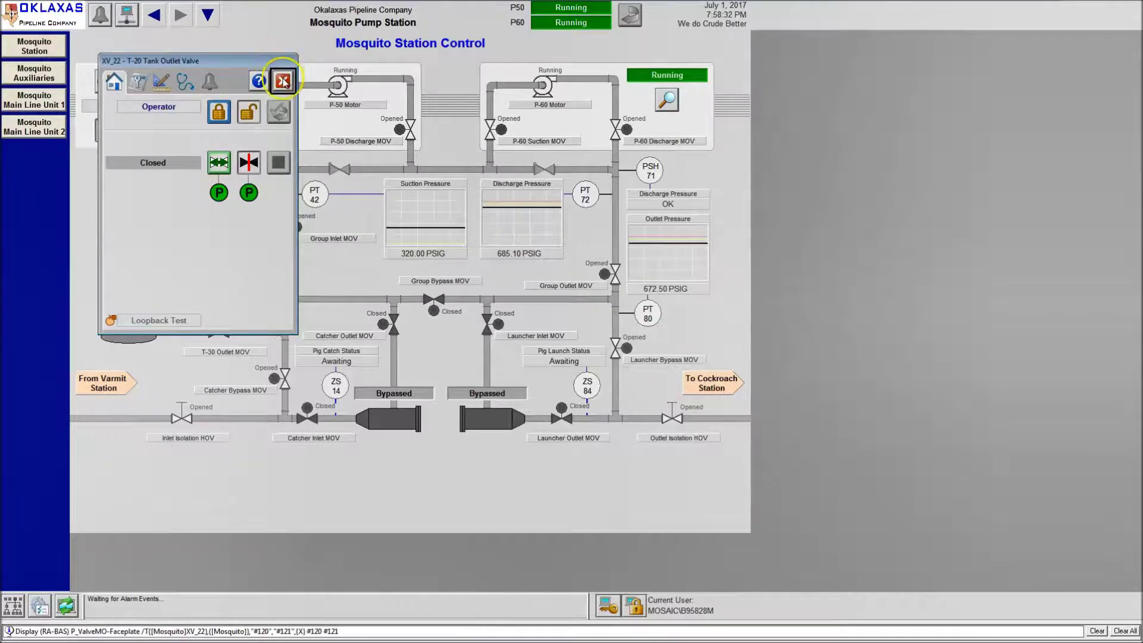
pyautogui.click(280, 79)
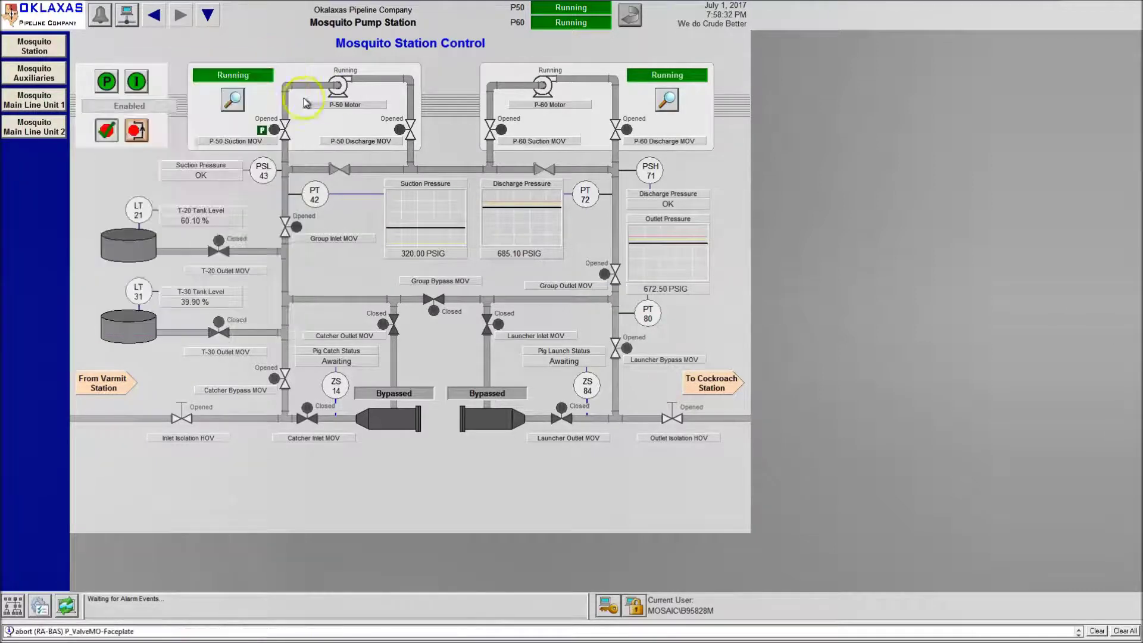
pyautogui.click(342, 95)
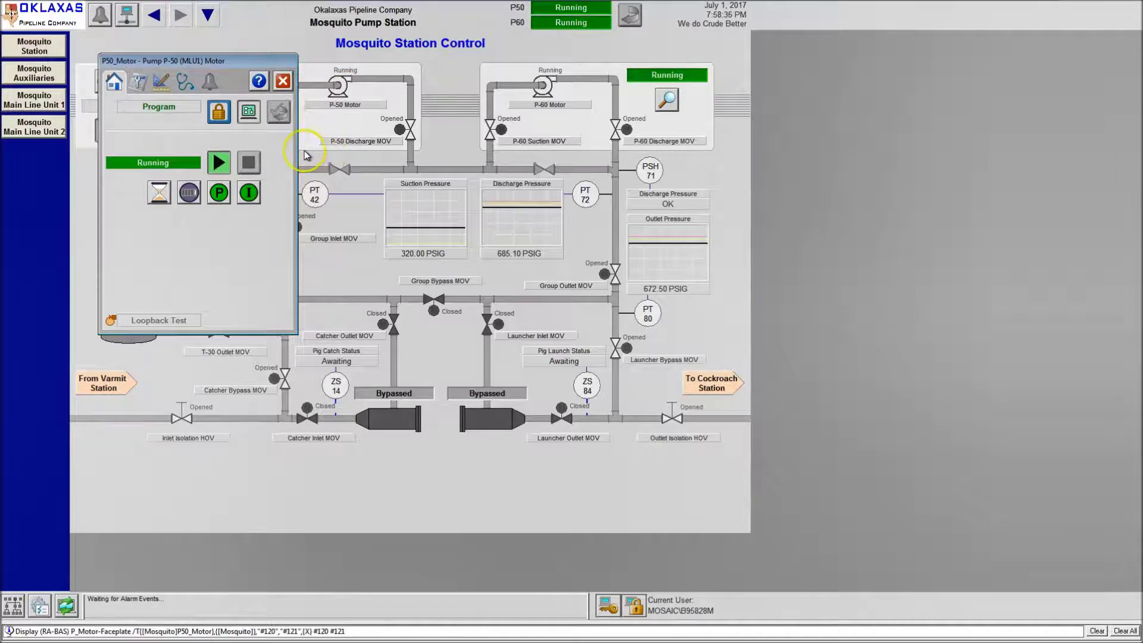
pyautogui.click(283, 81)
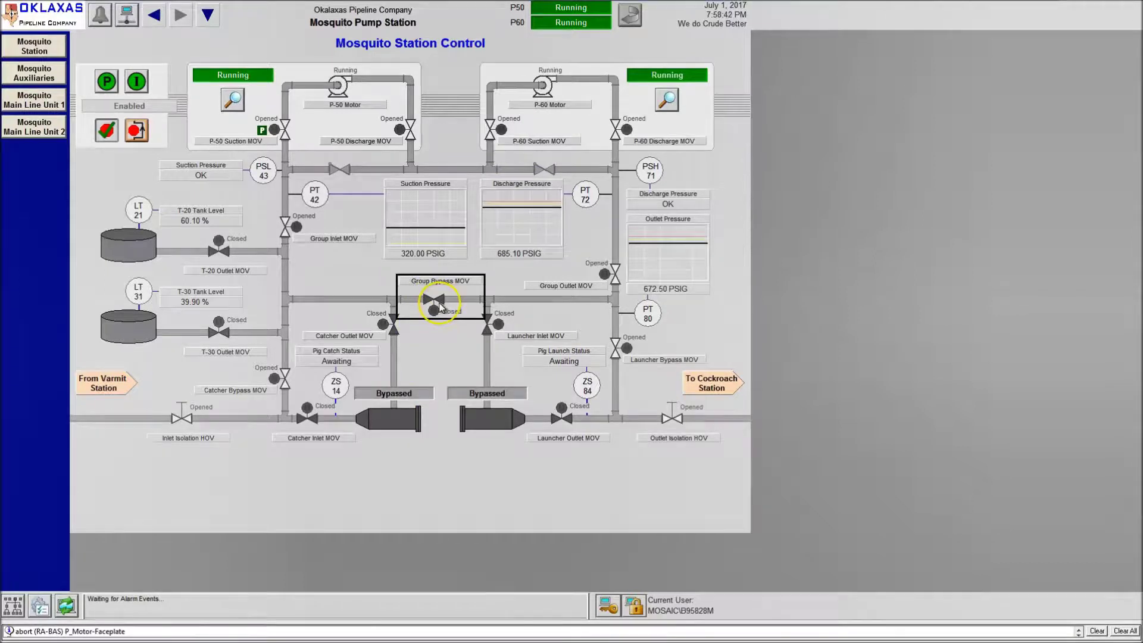
# Step: View the faceplate of the station outlet pressure transmitter PI_80 and close it
pyautogui.click(667, 248)
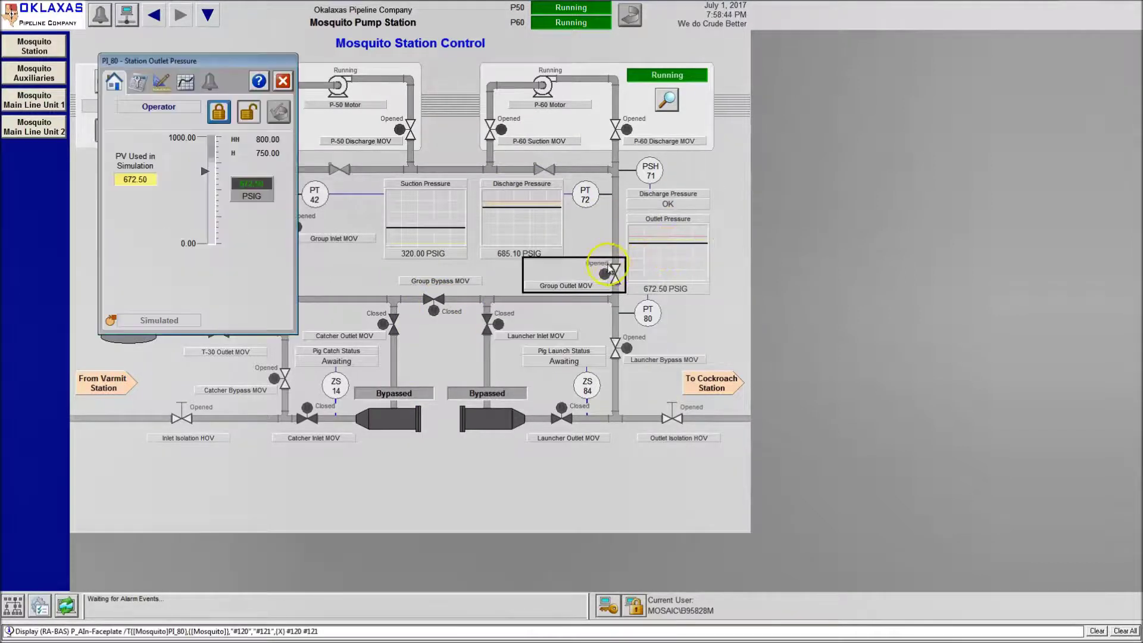
pyautogui.click(282, 81)
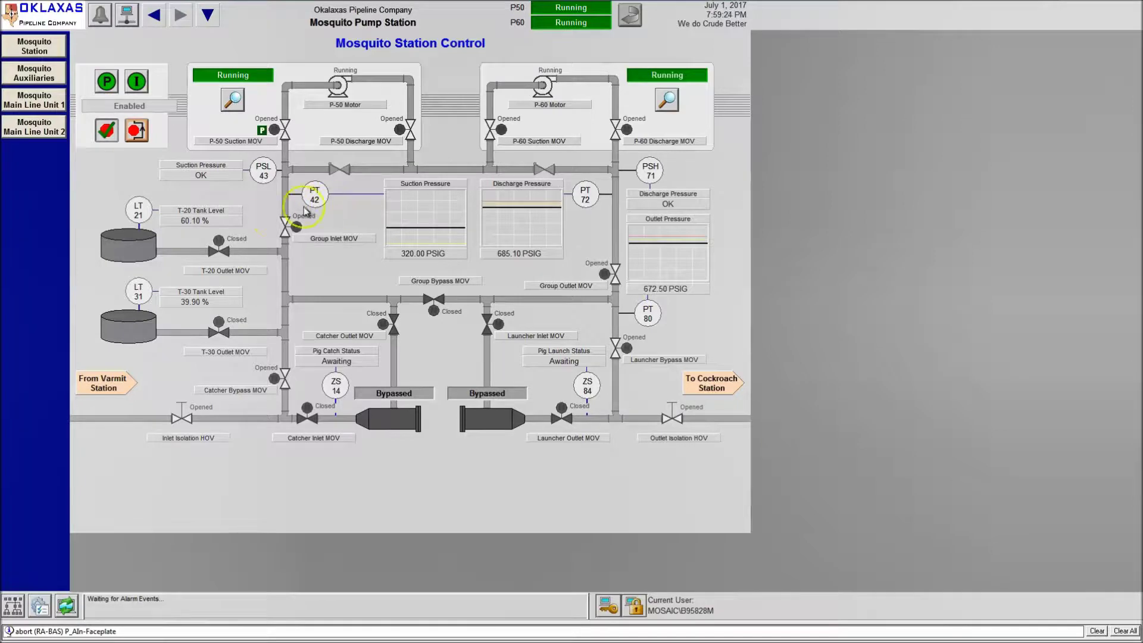
# Step: Switch to Windows Explorer, go back from the 3_MosquitoStation folder to the previous folder, and return to the FactoryTalk View client
pyautogui.press('super')
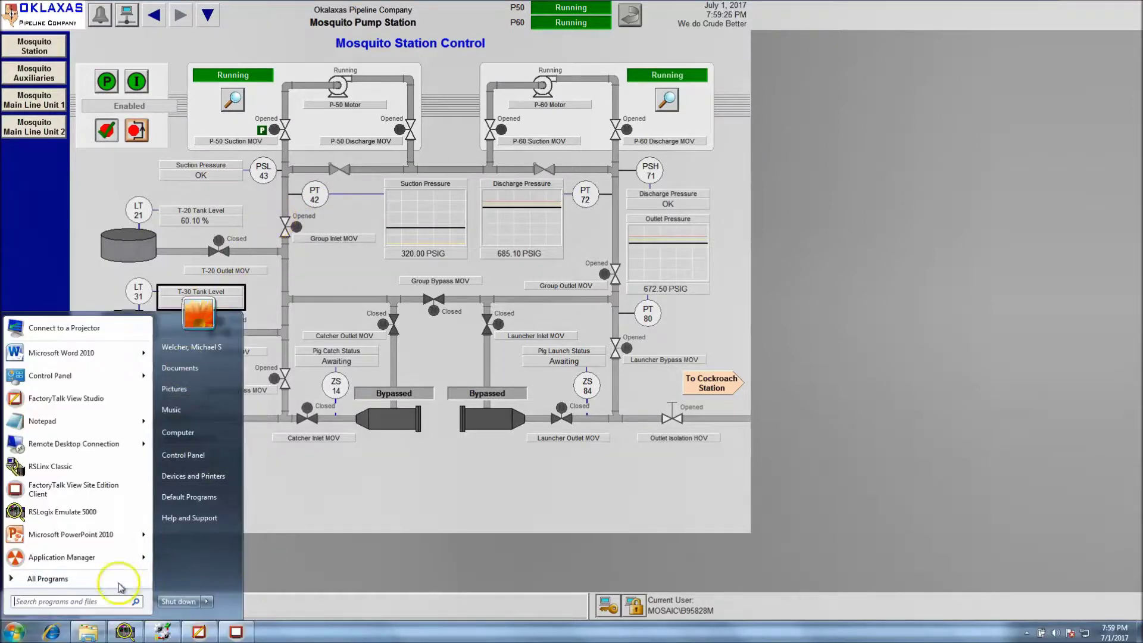
pyautogui.click(88, 632)
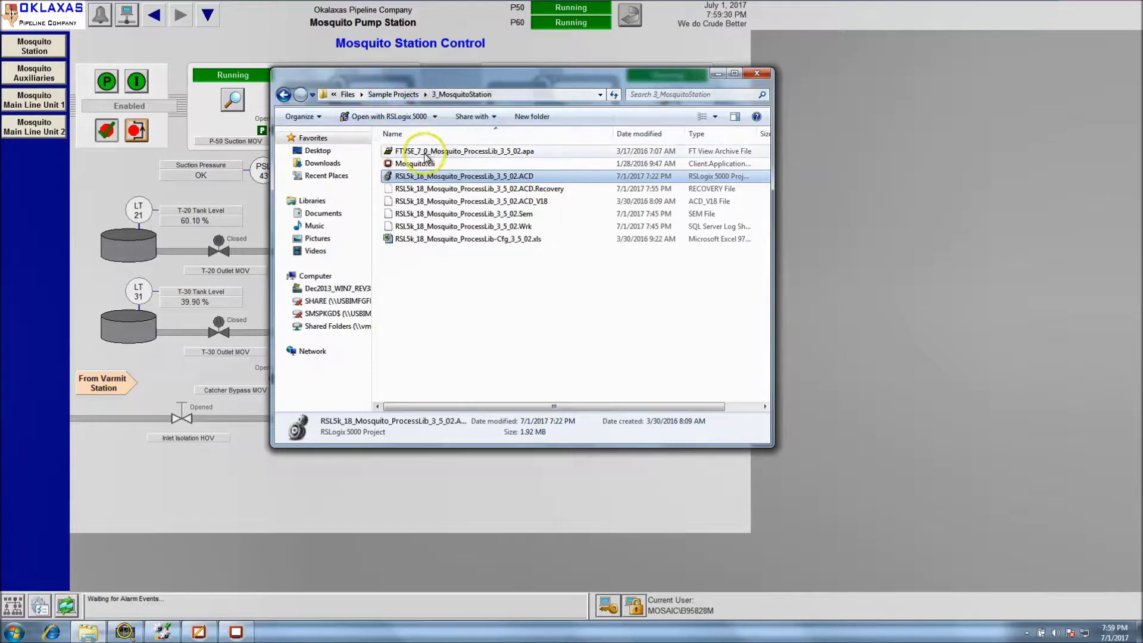
pyautogui.click(284, 95)
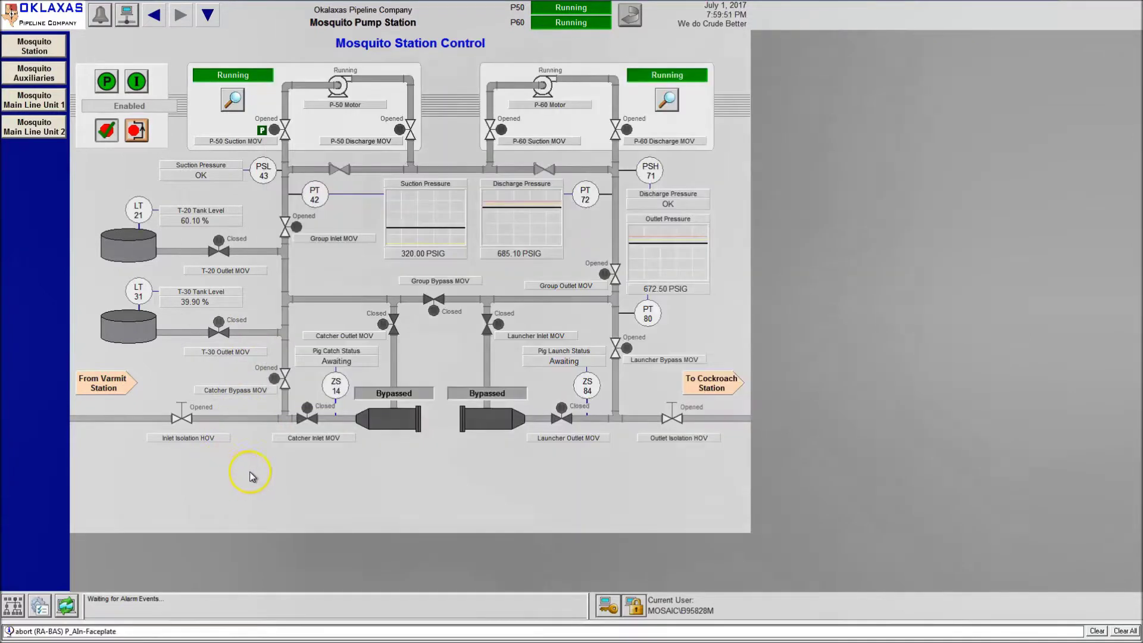
pyautogui.click(245, 472)
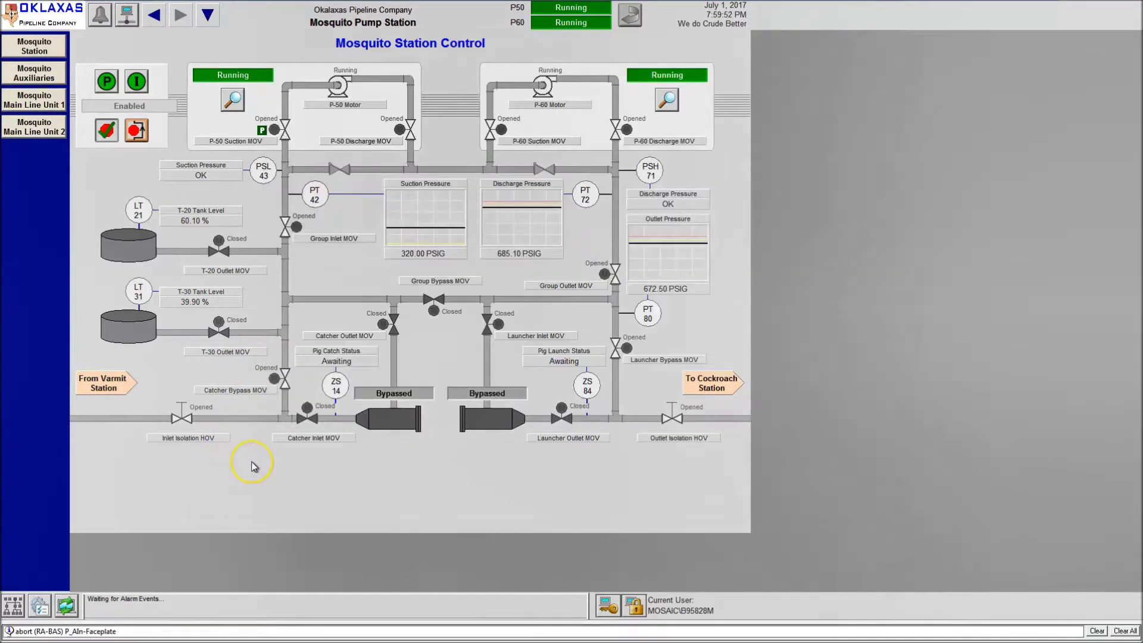